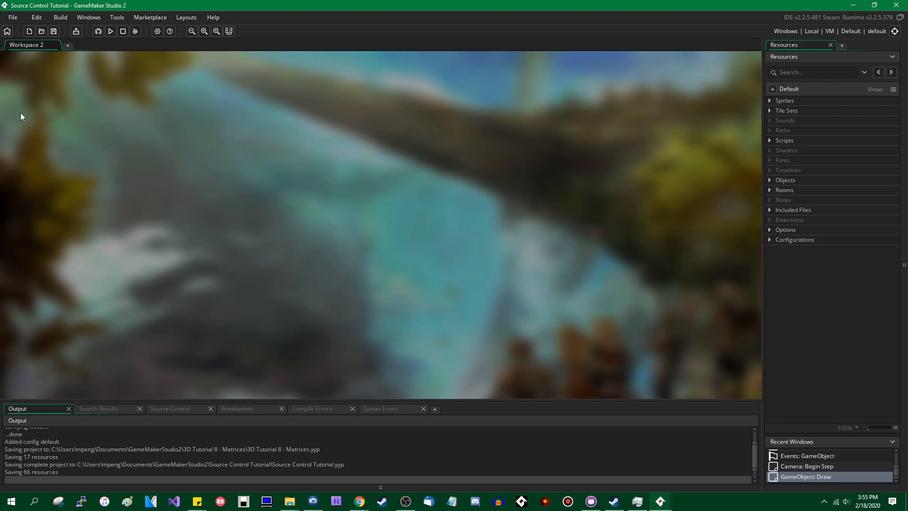
Step: Export the project as Source Control Tutorial Backup.yyz and check for the file in the GameMakerStudio2 folder
click(13, 17)
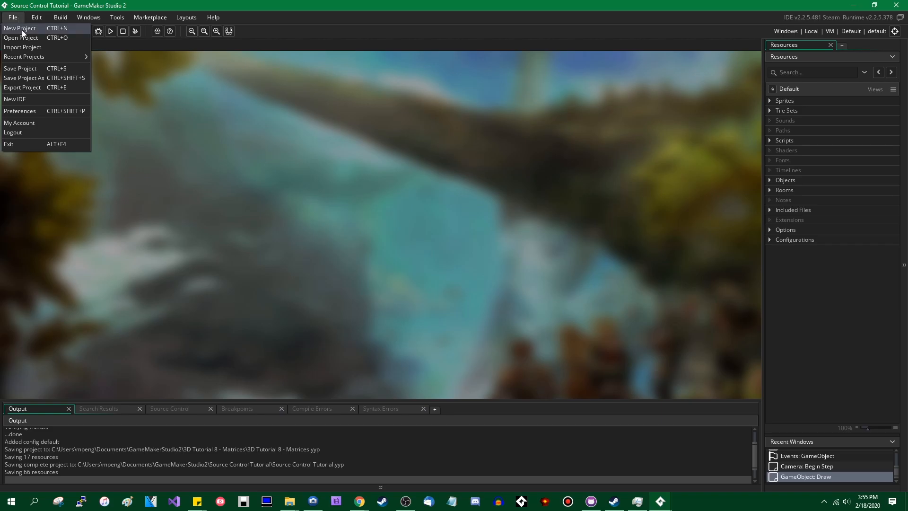
click(46, 87)
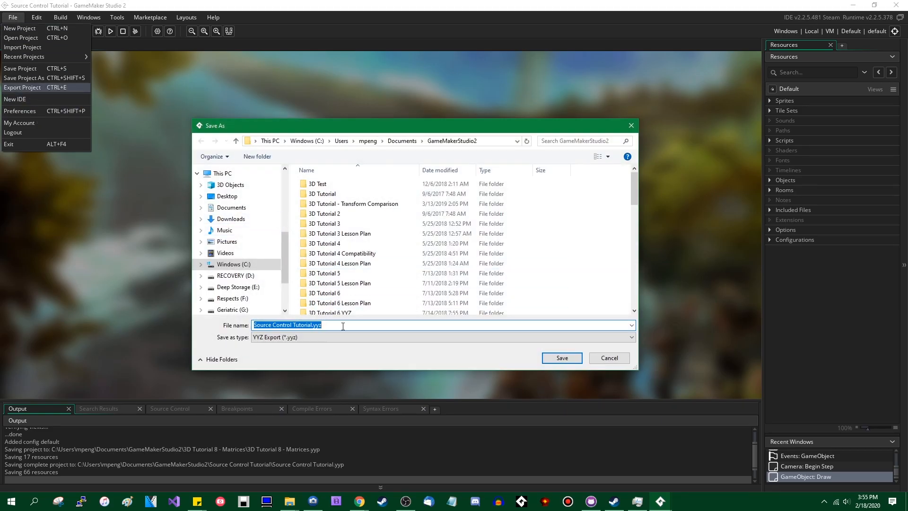
click(312, 325)
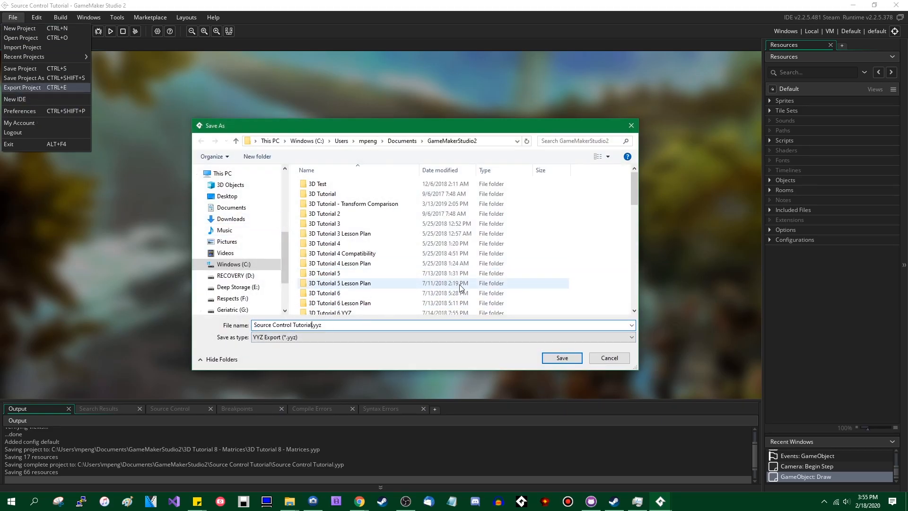
text(Backup)
key(Return)
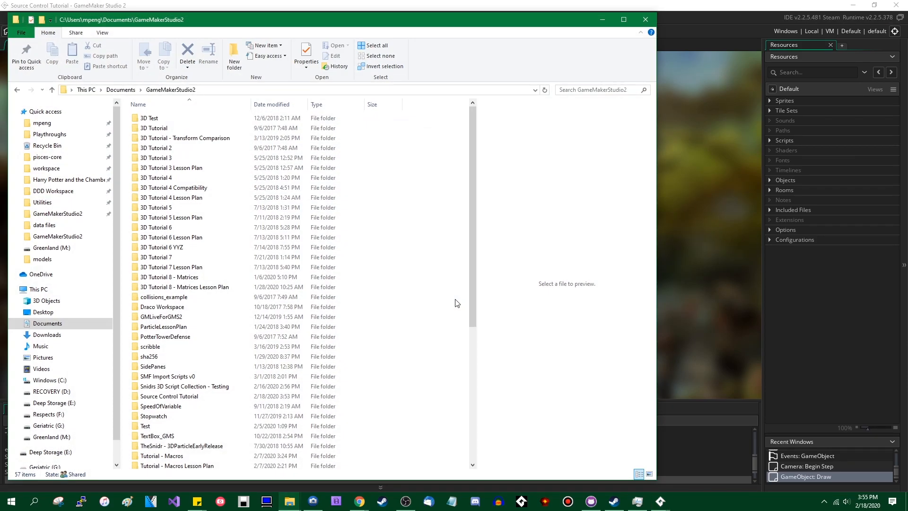
scroll(430, 352, down, 3)
scroll(430, 351, down, 4)
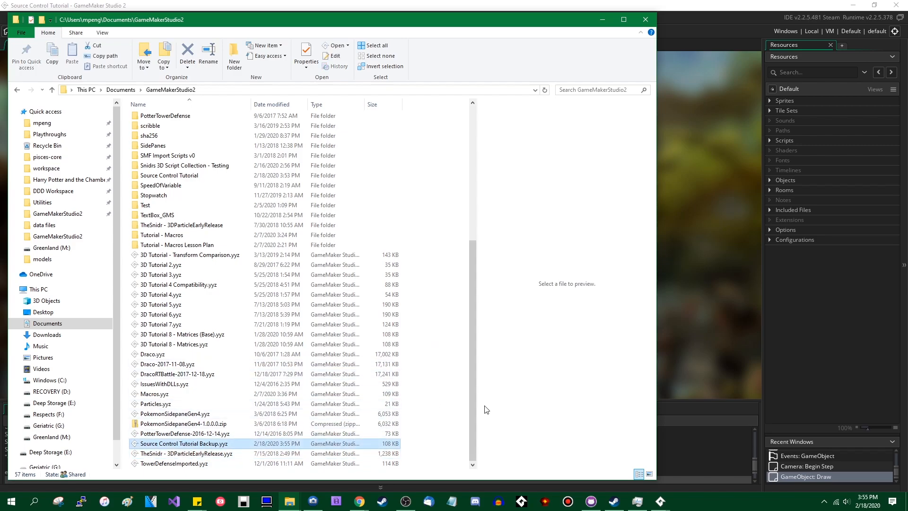
click(601, 19)
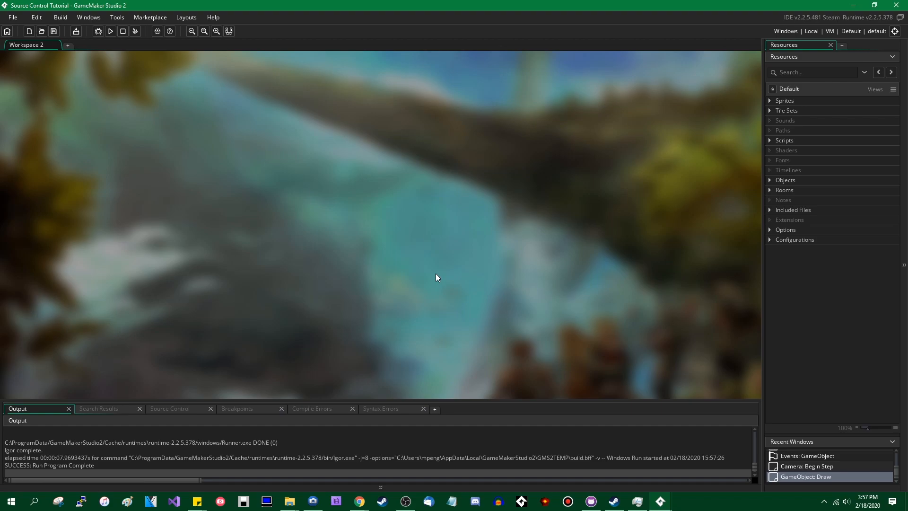
Step: Run the game and move the camera to test the original project
key(F5)
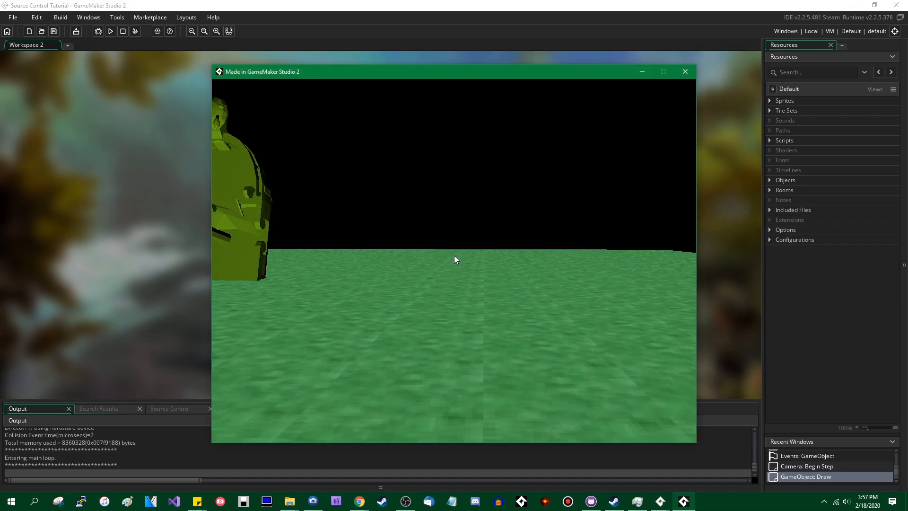
key(d)
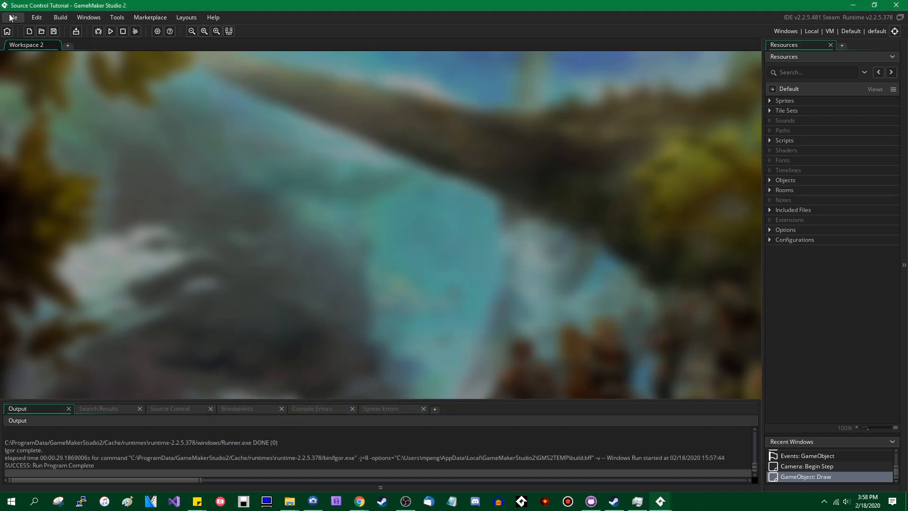
Step: In a new IDE window, import Source Control Tutorial Backup.yyz and save it as the project Source Control Tutorial Backup
click(13, 17)
click(54, 101)
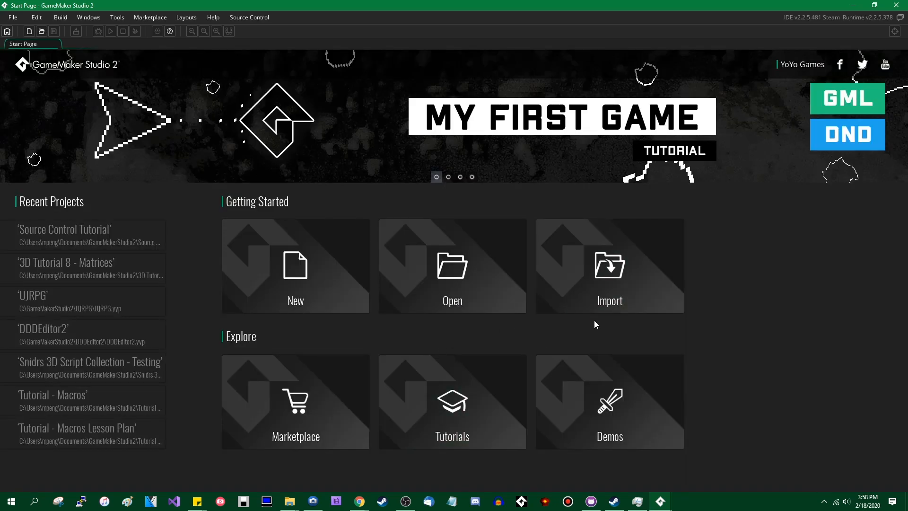
click(616, 309)
scroll(397, 293, down, 10)
click(398, 310)
key(Return)
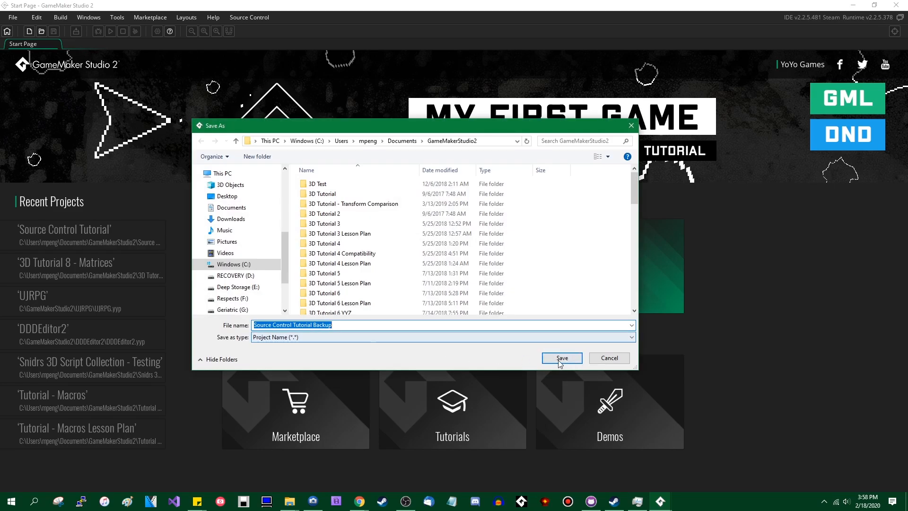
click(563, 359)
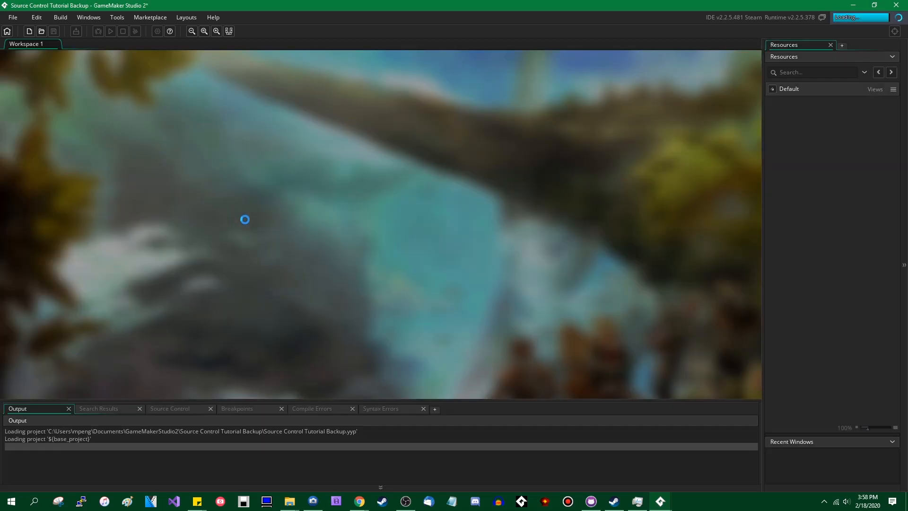
Step: Run the imported backup project to test it, and exit its IDE window
key(F5)
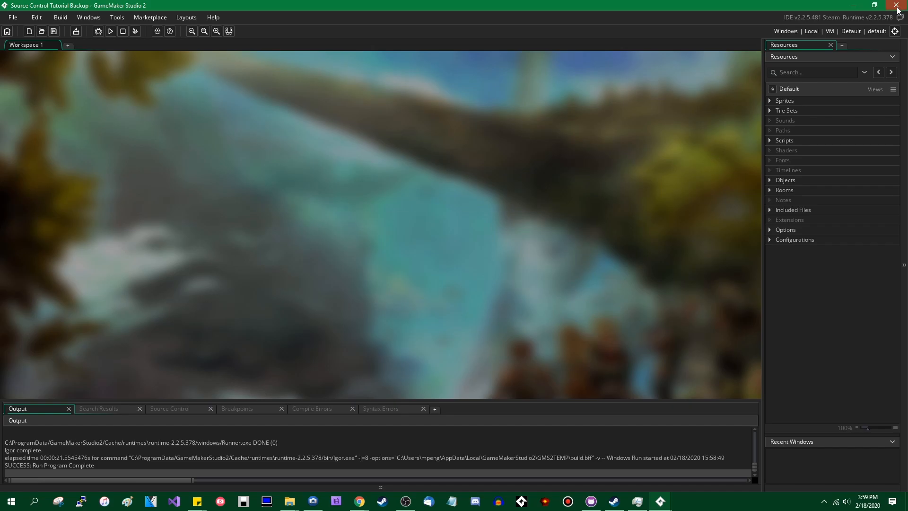
click(897, 9)
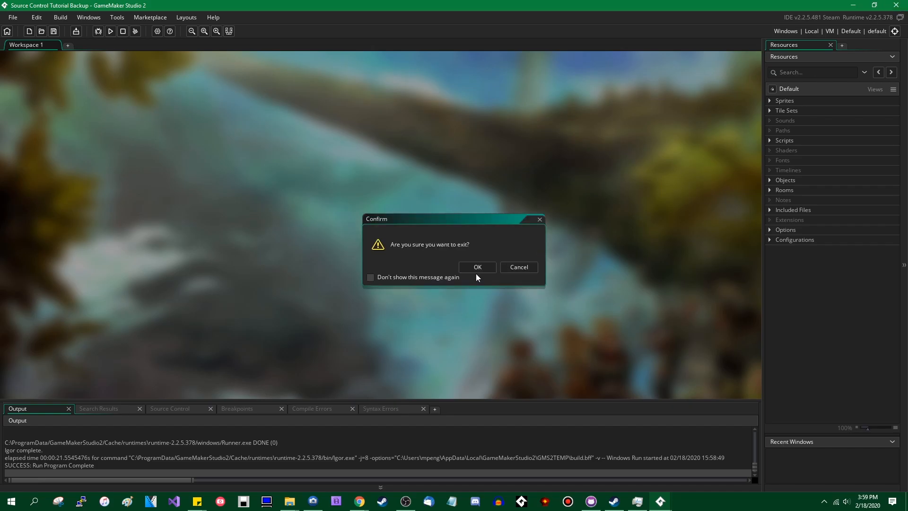
click(476, 273)
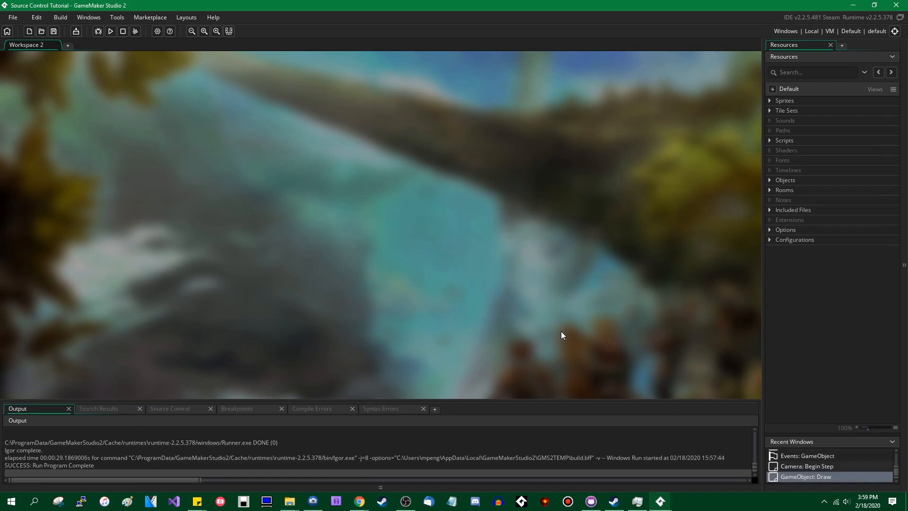
Step: Export the project as Source Control Tutorial 2020-02-18.yyz and select the exported file in the GameMakerStudio2 folder
click(13, 17)
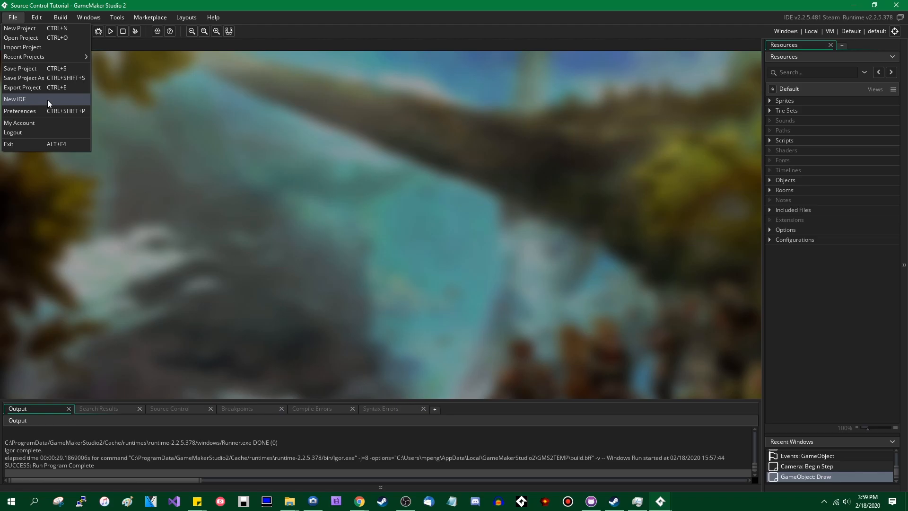
click(29, 87)
scroll(319, 281, down, 10)
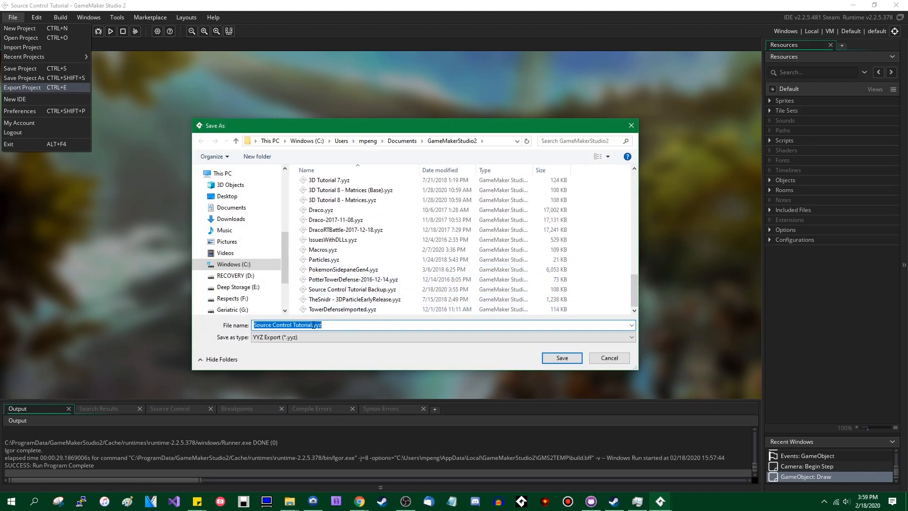
click(313, 325)
text(1)
key(BackSpace)
text(2020-)
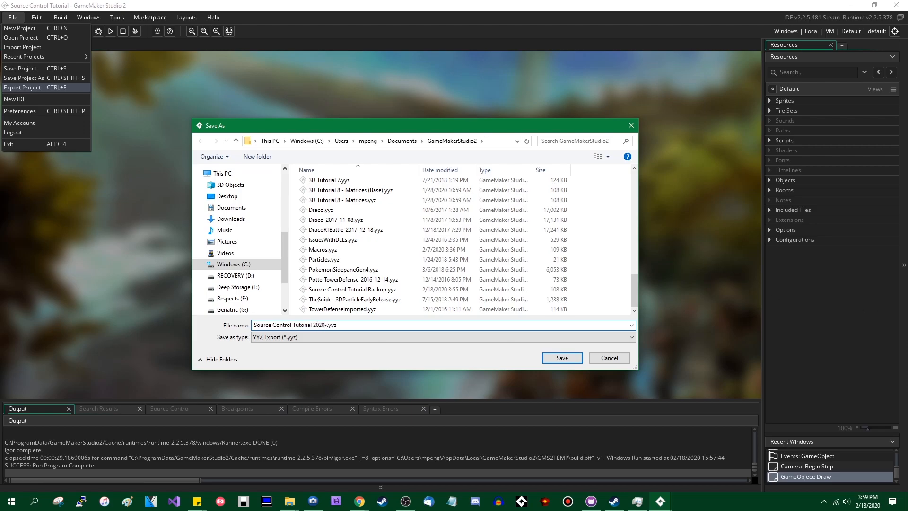
text(02-18)
click(557, 358)
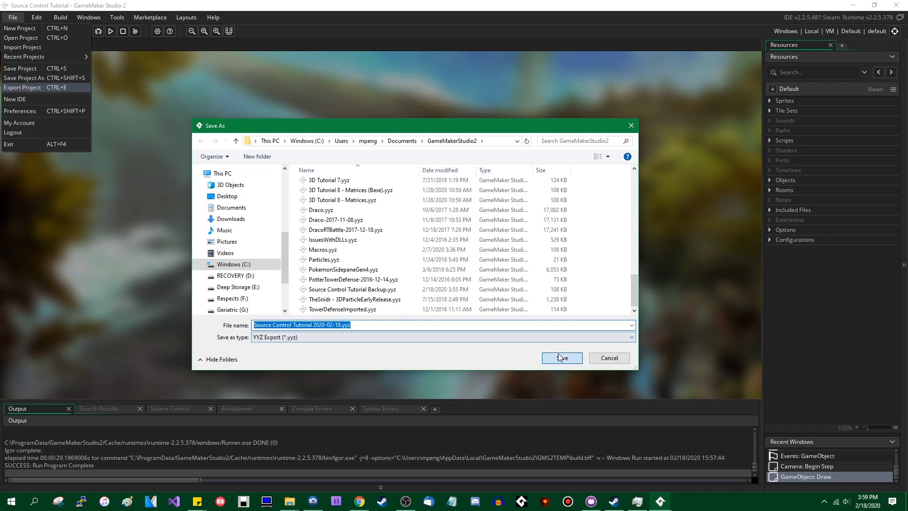
scroll(443, 333, down, 1)
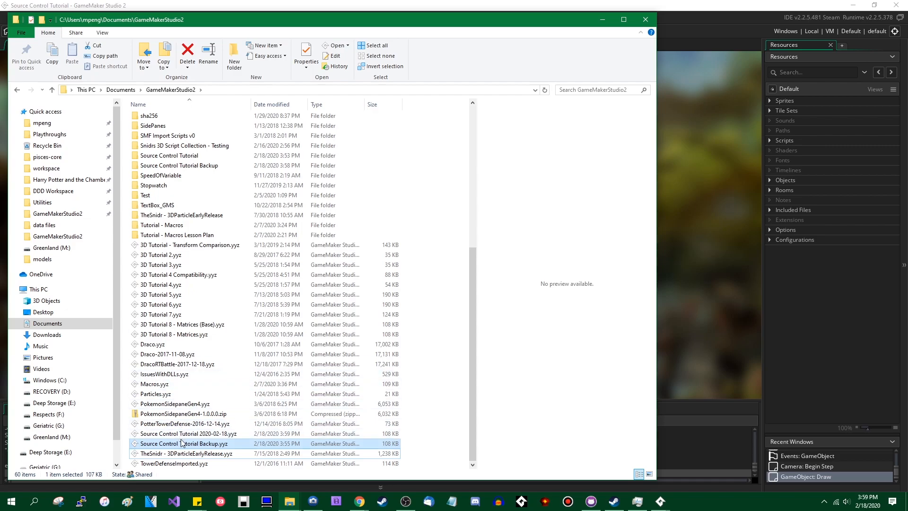
click(225, 433)
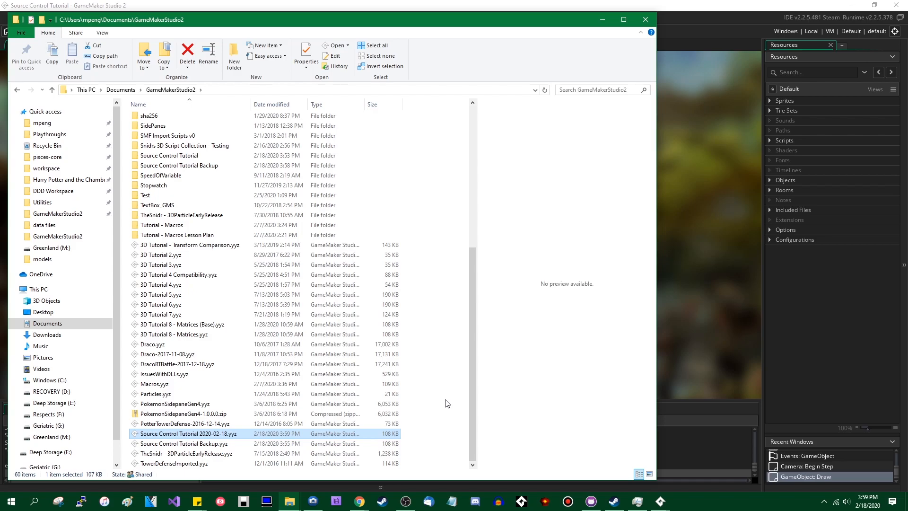
Step: Open the Pokémon Game Backups folder on the Deep Storage (E:) drive and look through its dated backup files
scroll(105, 378, down, 1)
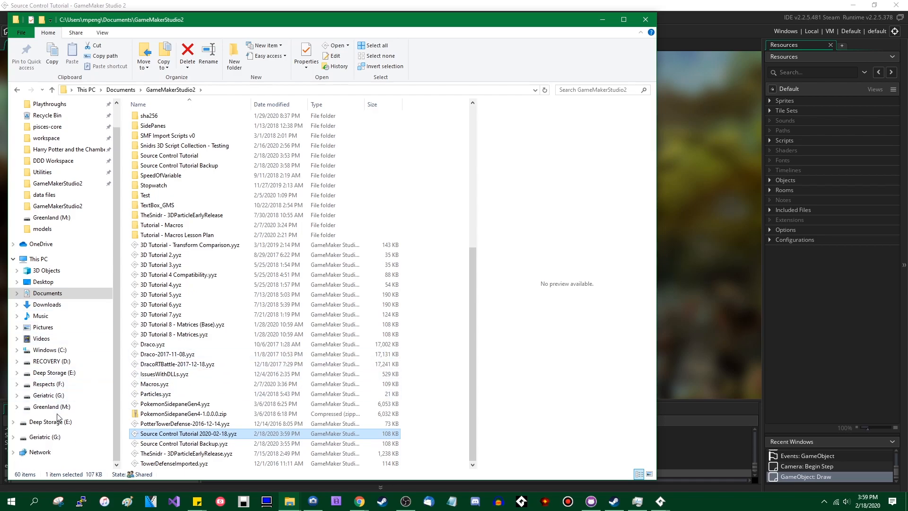
click(106, 405)
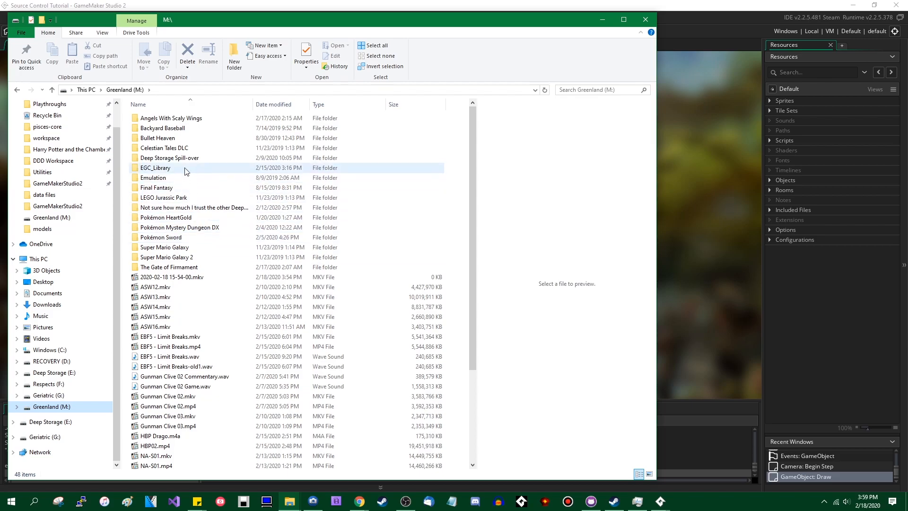
click(67, 373)
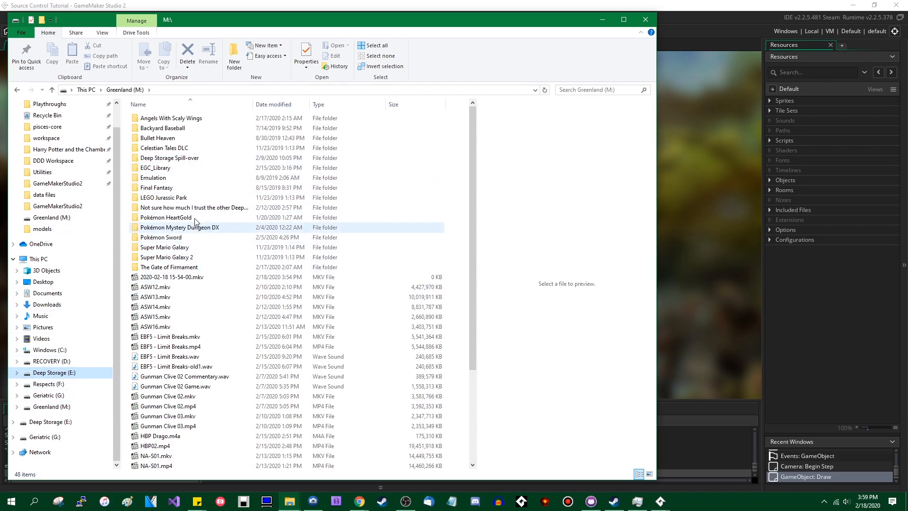
click(192, 179)
double_click(191, 179)
scroll(319, 272, down, 20)
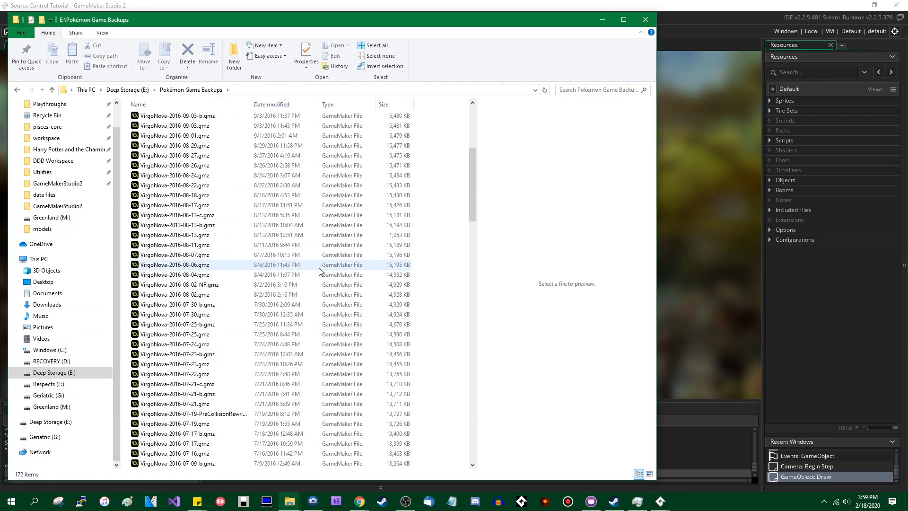
scroll(320, 271, down, 15)
scroll(319, 271, up, 15)
scroll(319, 270, up, 15)
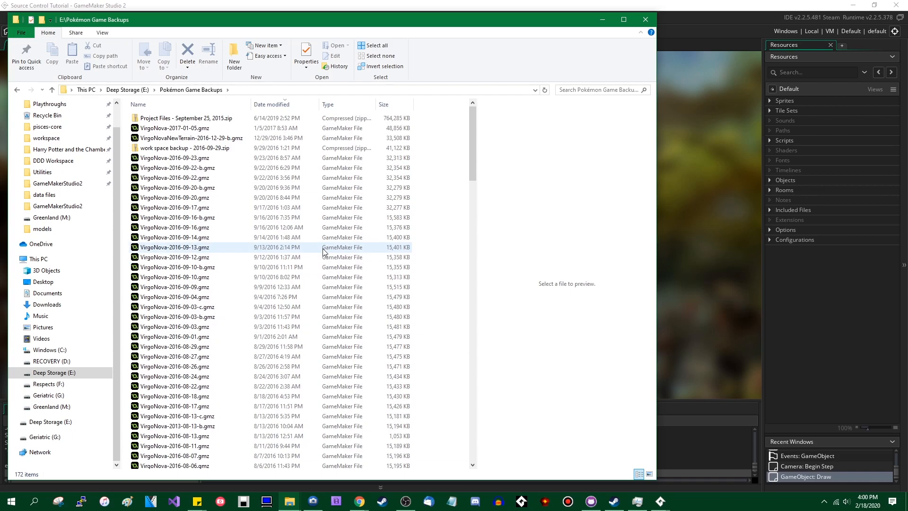
Step: Select the backups from VirgoNova-2016-09-23.gmz through VirgoPokemon2016-01-13.gmz to review them, clear the selection, and return to GameMaker Studio 2
click(238, 158)
click(247, 168)
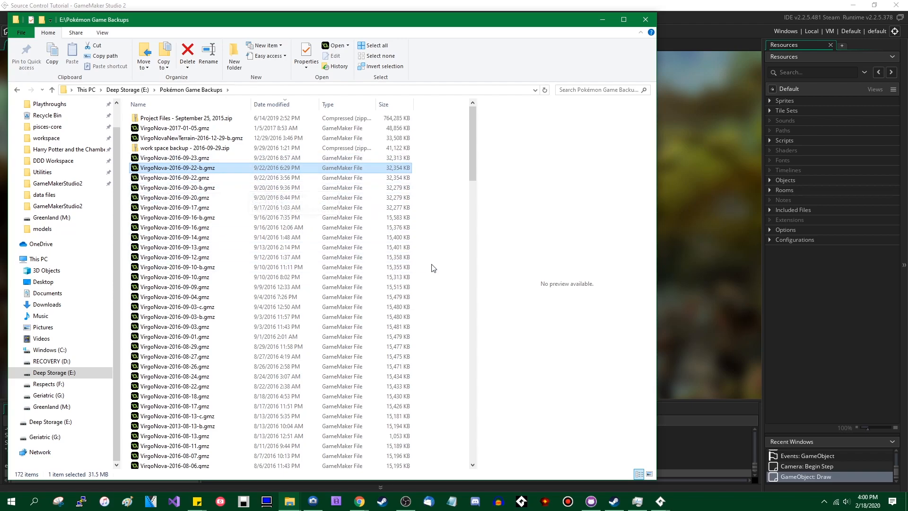
scroll(442, 347, down, 20)
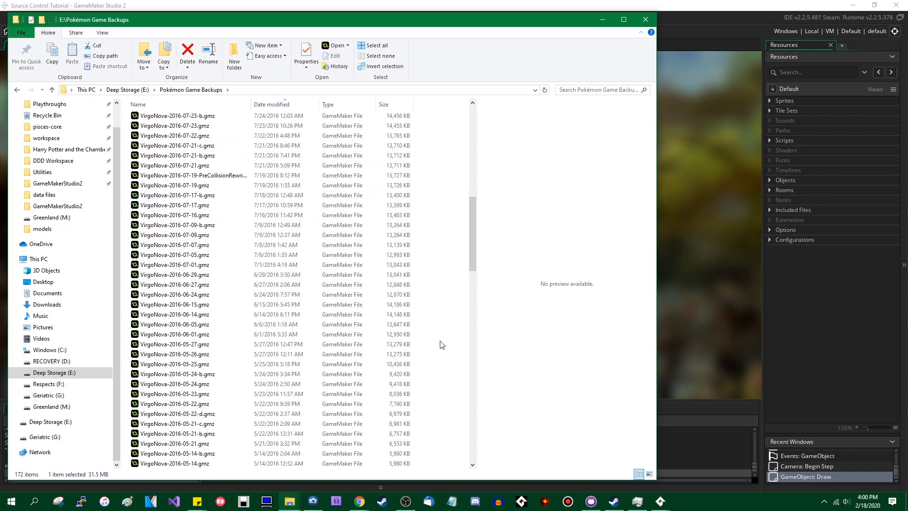
scroll(442, 344, up, 20)
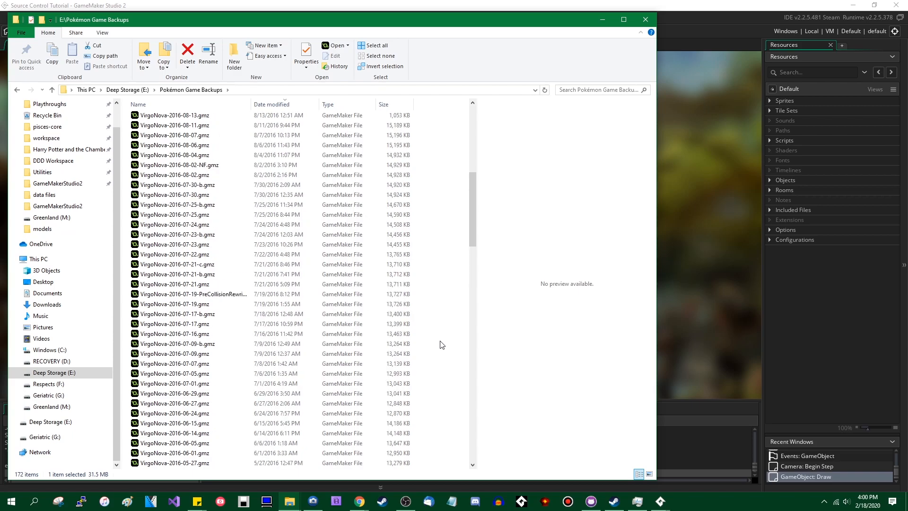
scroll(454, 307, down, 20)
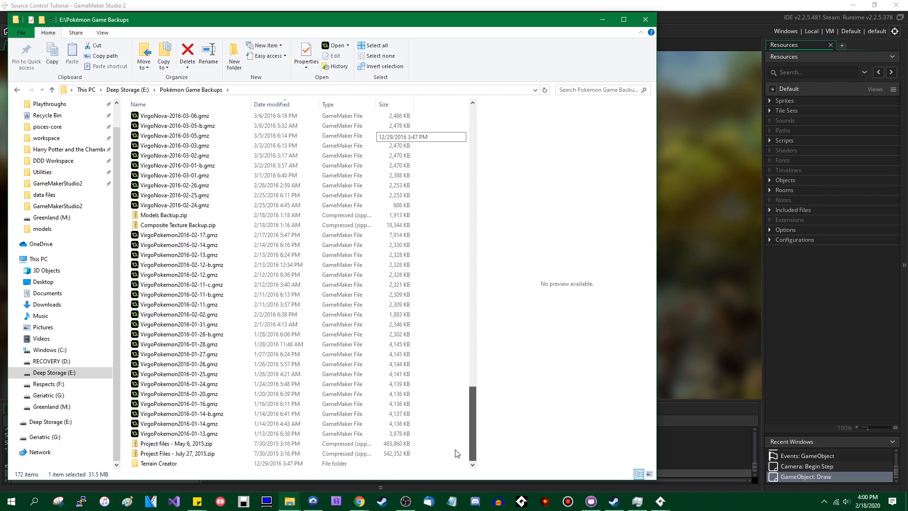
shift+click(192, 437)
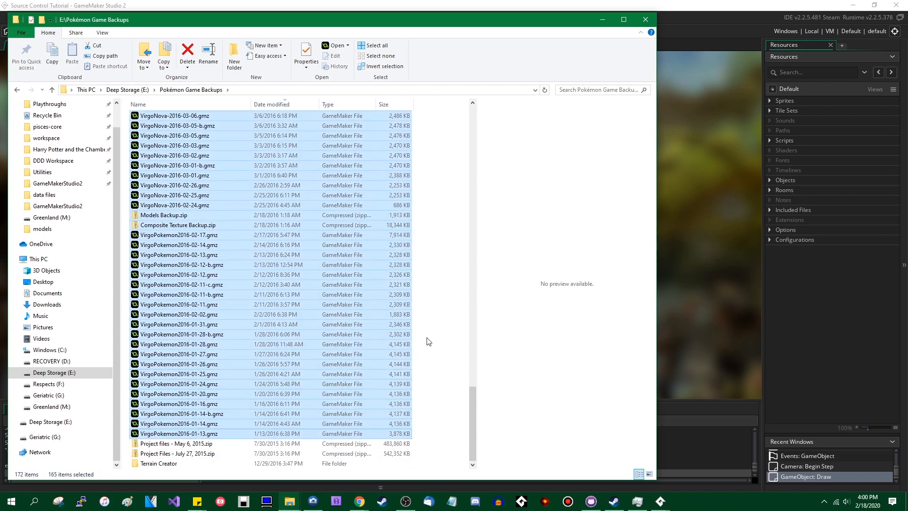
scroll(231, 166, up, 20)
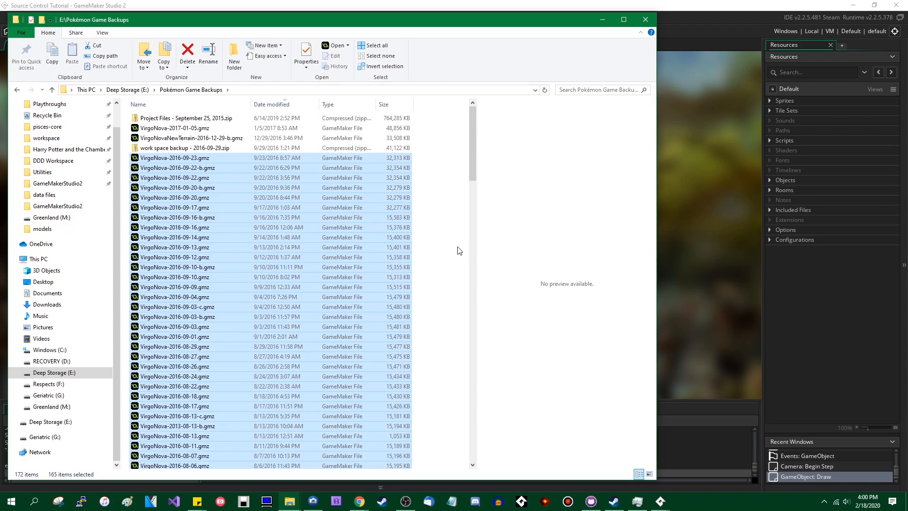
click(447, 245)
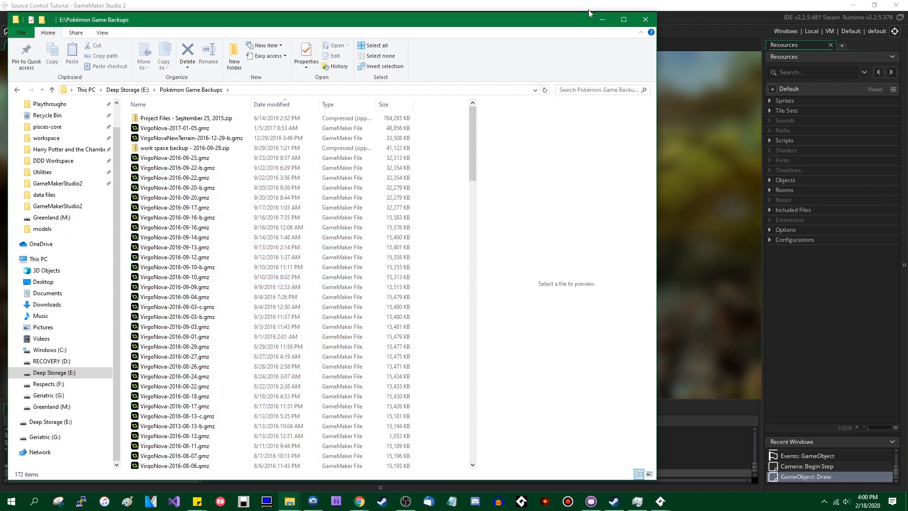
click(602, 20)
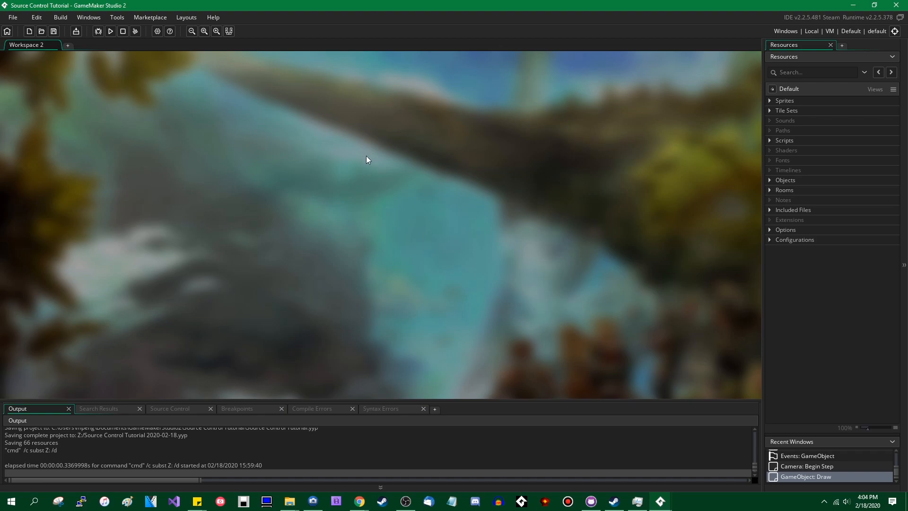
click(769, 230)
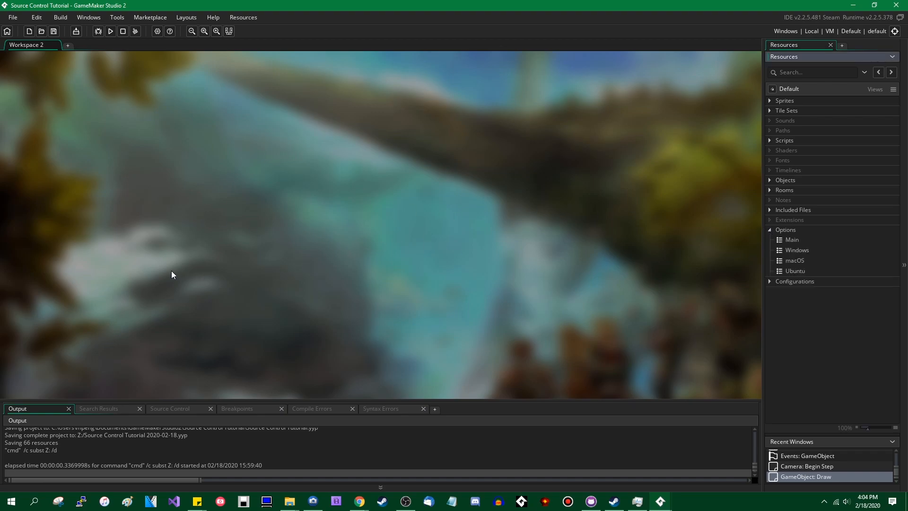
click(770, 230)
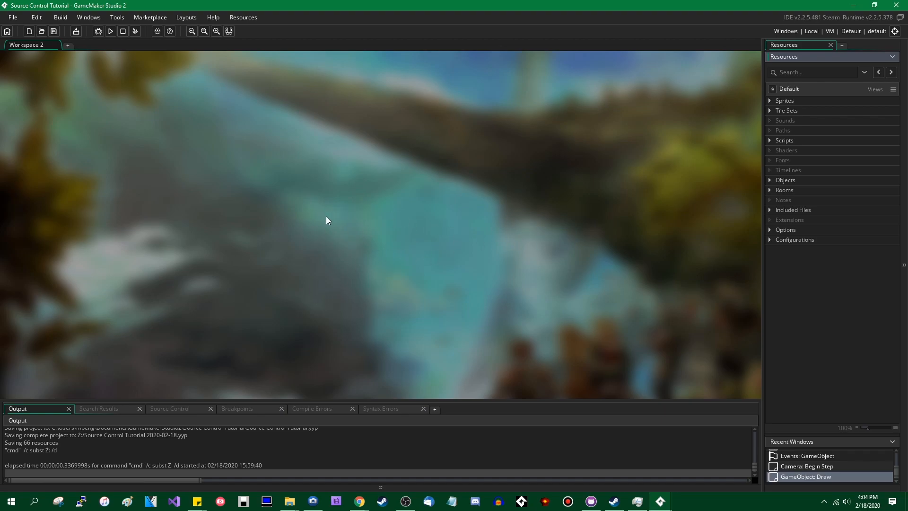
Step: Enable source control in the project's main game options and view the Source Control commands this offers
click(769, 231)
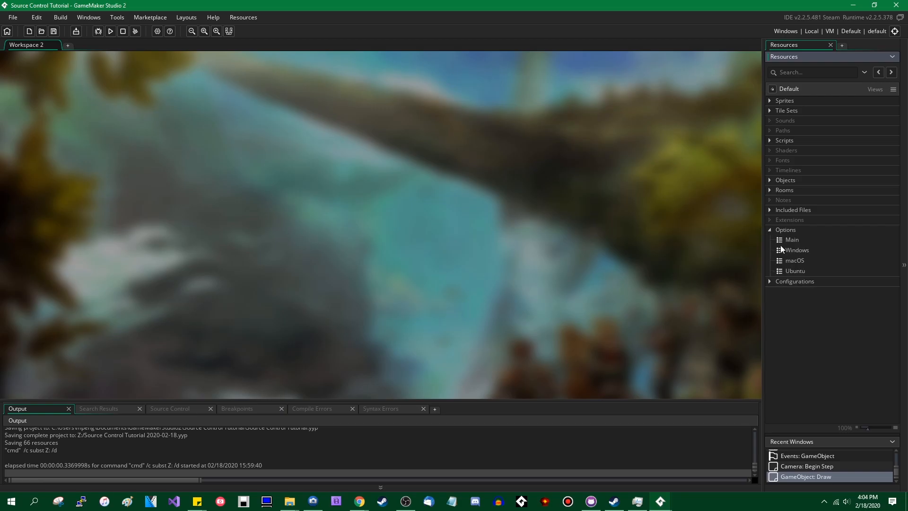
double_click(743, 330)
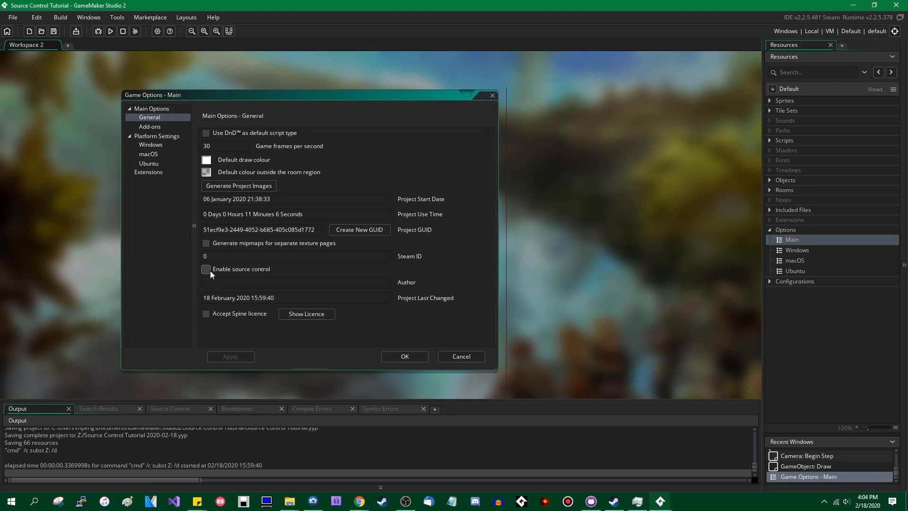
click(206, 270)
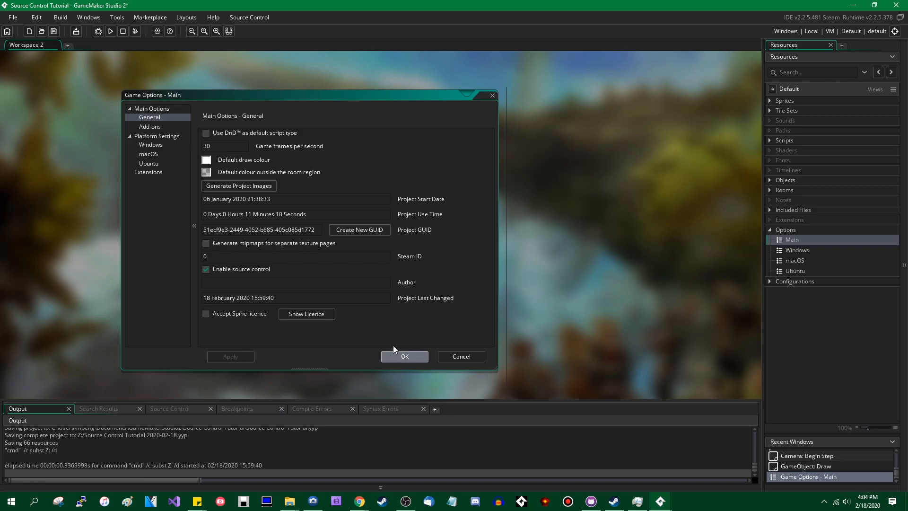
click(405, 356)
click(244, 19)
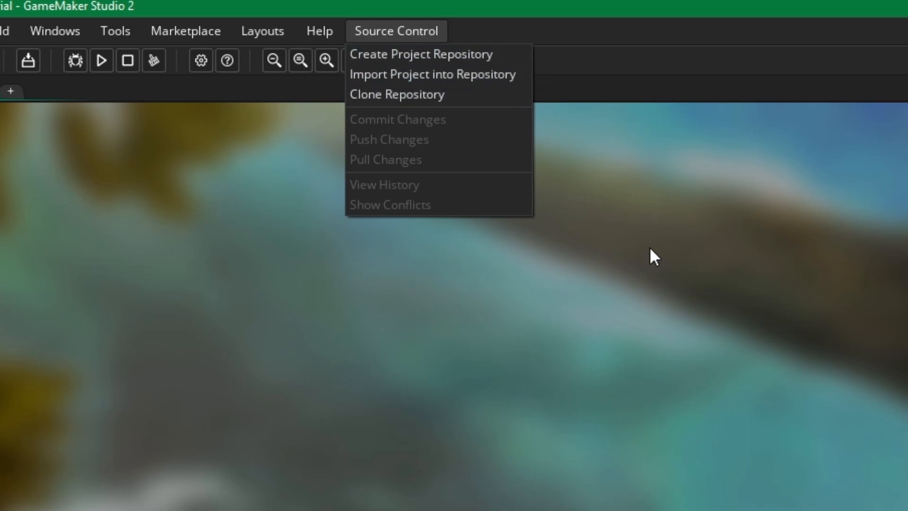
click(667, 245)
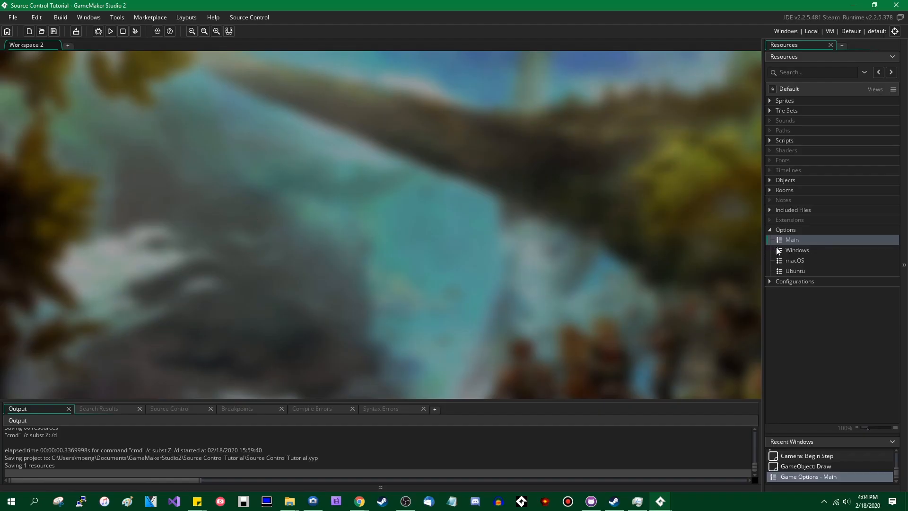
Step: Disable source control again in the project's main game options
double_click(791, 240)
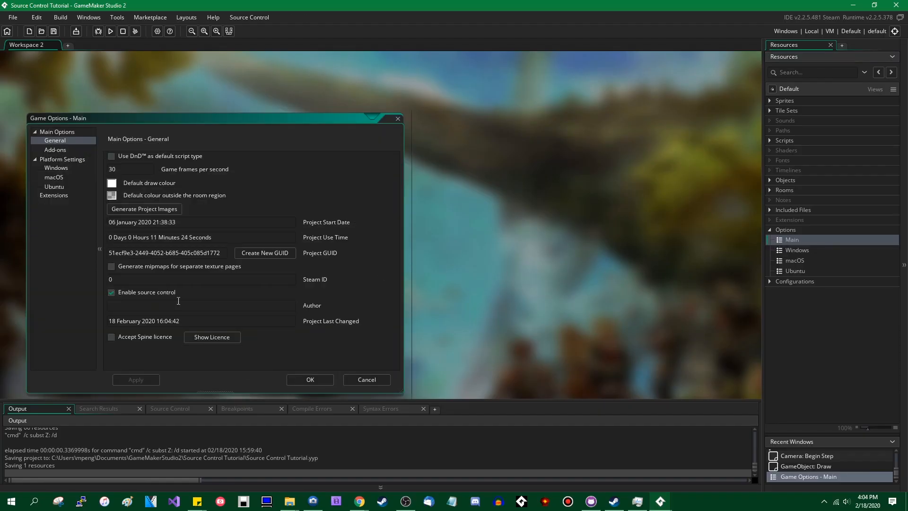
click(310, 379)
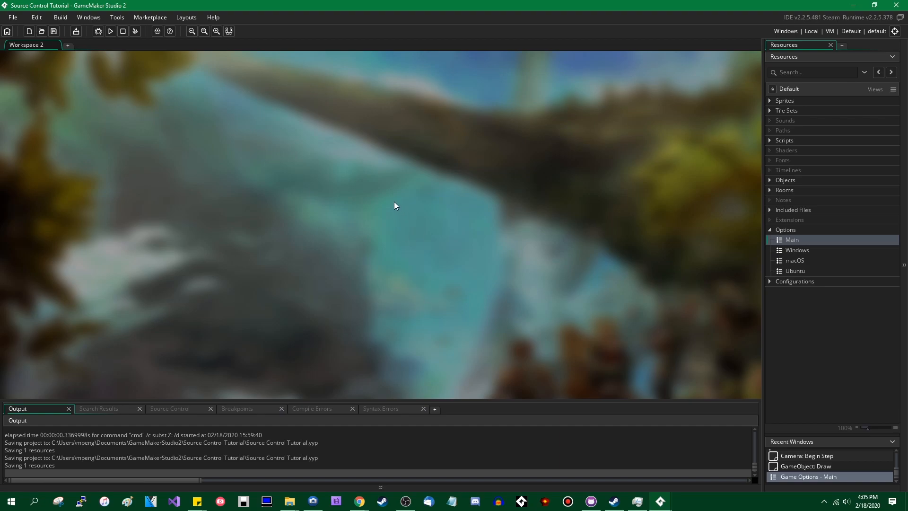
Step: Switch to GitHub Desktop with the DDDEditorGMS2 repository and reposition its window over the GameMaker IDE
click(591, 501)
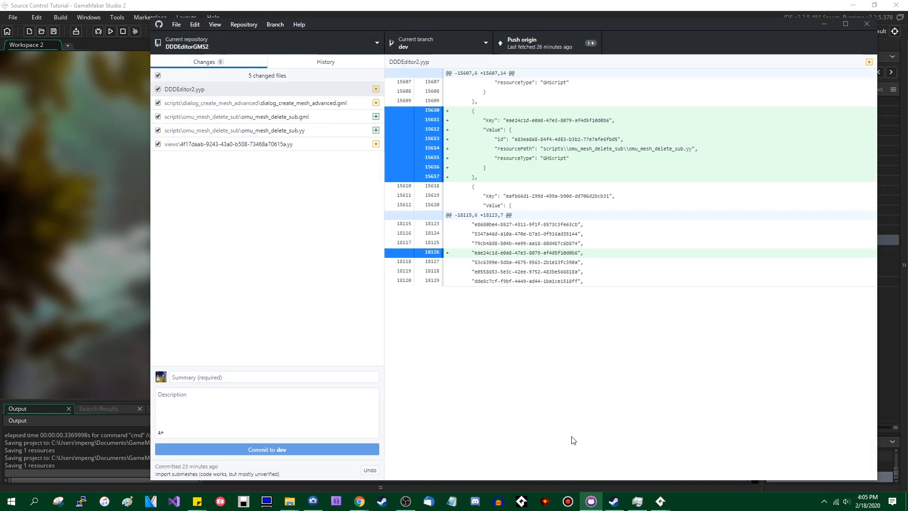
mouse_move(470, 26)
mouse_down()
mouse_move(458, 27)
mouse_move(492, 28)
mouse_move(483, 28)
mouse_up()
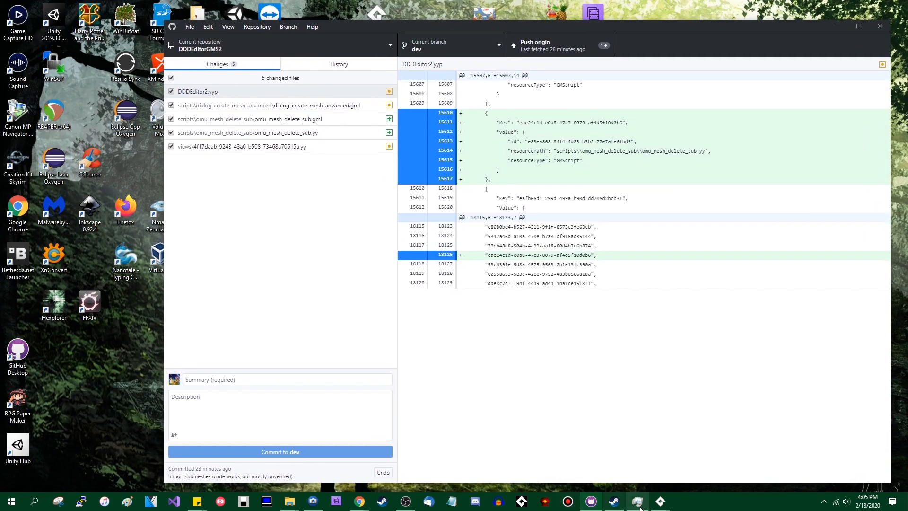
mouse_move(668, 504)
mouse_move(646, 23)
mouse_down()
mouse_move(553, 23)
mouse_move(660, 27)
mouse_up()
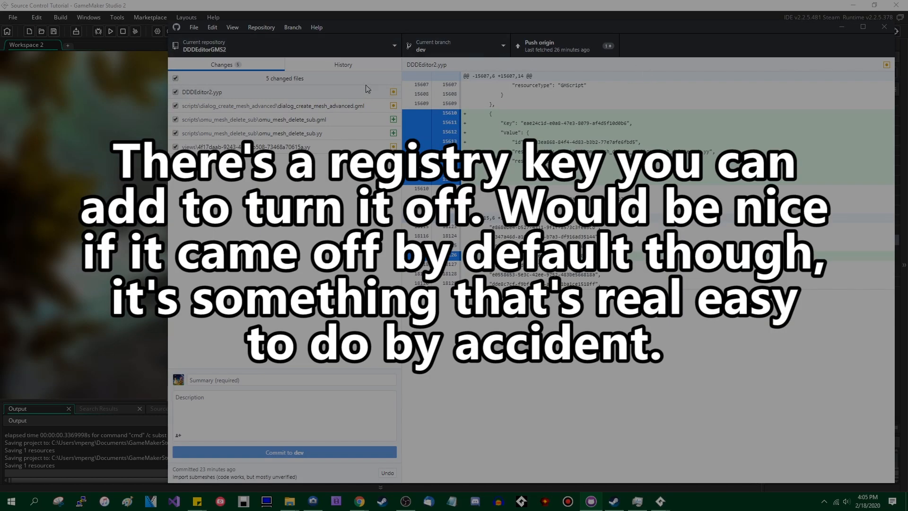
mouse_move(289, 502)
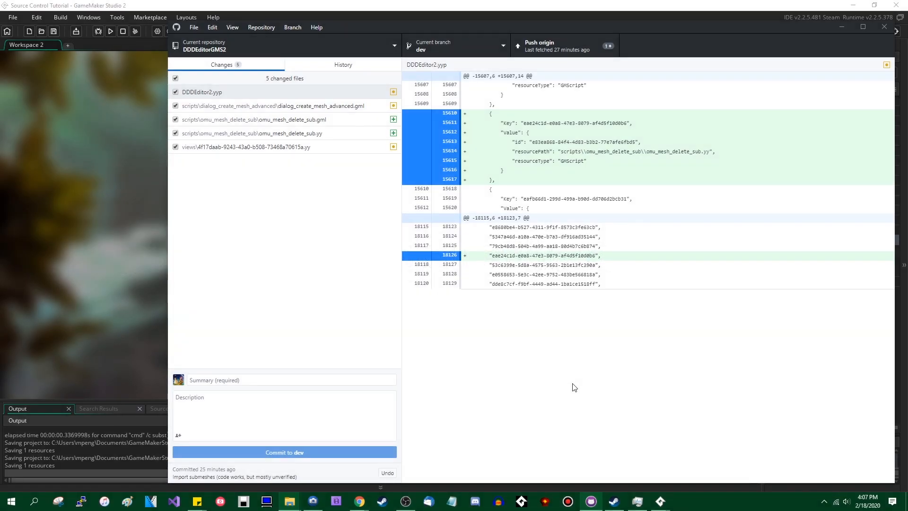
drag(467, 31, 428, 31)
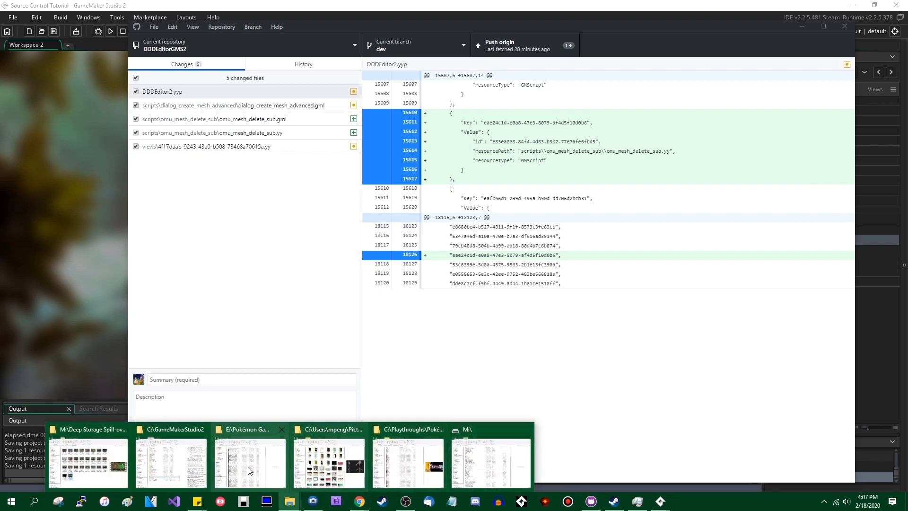
Step: Open the UJRPG folder inside C:\GameMakerStudio2 in File Explorer and launch cmd.exe from it
mouse_move(232, 468)
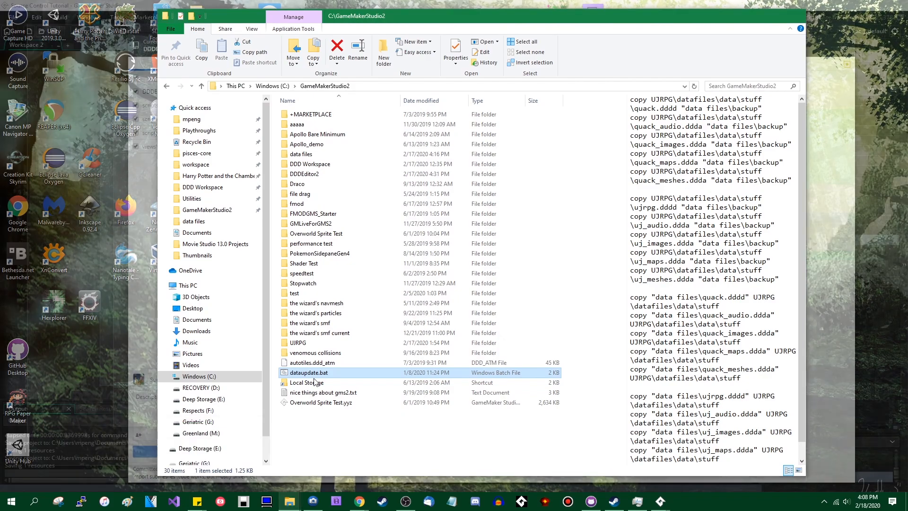
click(169, 463)
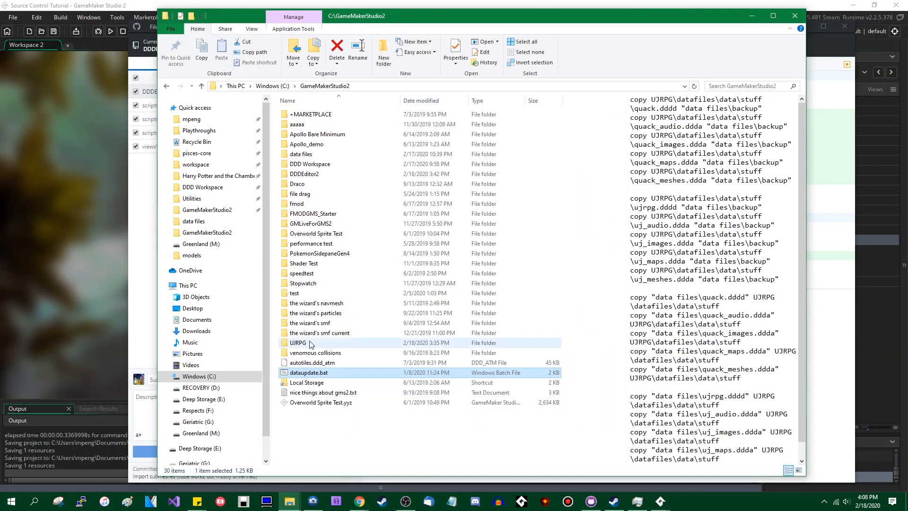
key(Return)
click(457, 85)
text(cmd.exe)
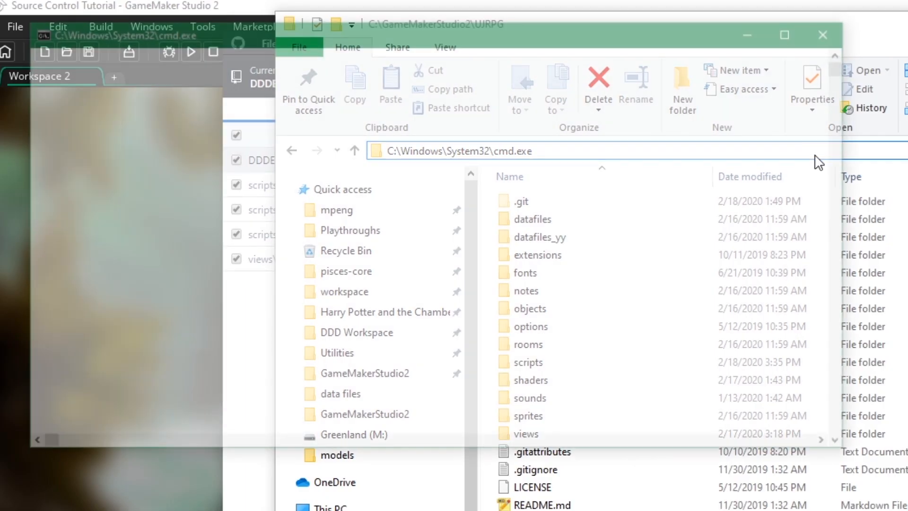
key(Return)
Step: Run git without arguments, look through its common commands, and return to GitHub Desktop with the command prompt closed
text(git)
key(Return)
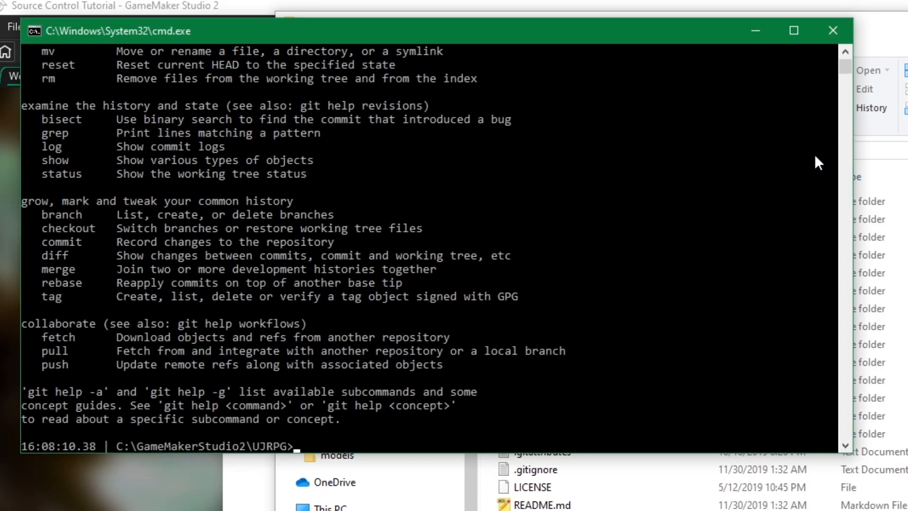
scroll(634, 283, up, 6)
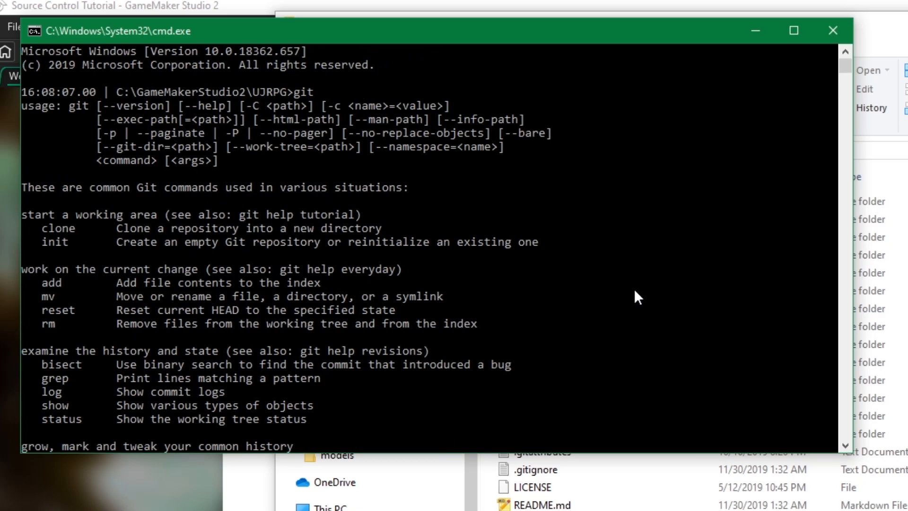
scroll(297, 288, down, 6)
scroll(298, 288, up, 6)
click(833, 29)
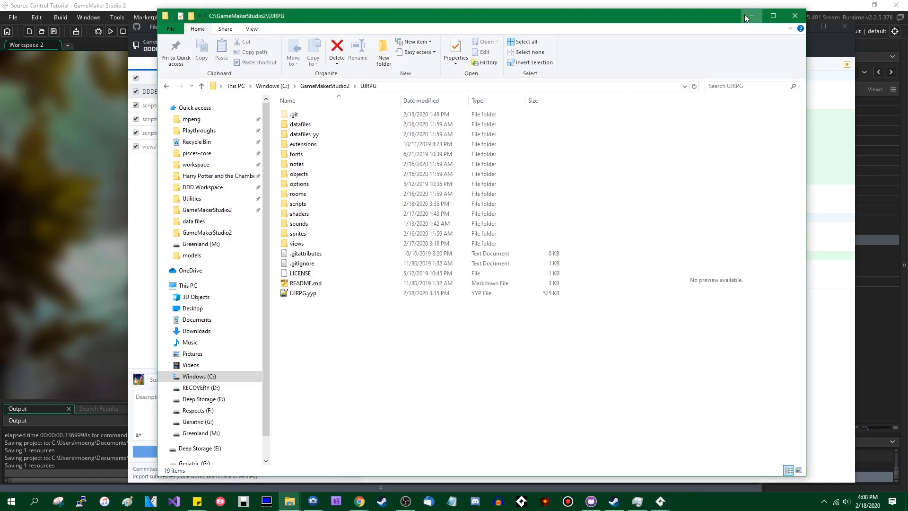
click(751, 16)
drag(589, 28, 572, 23)
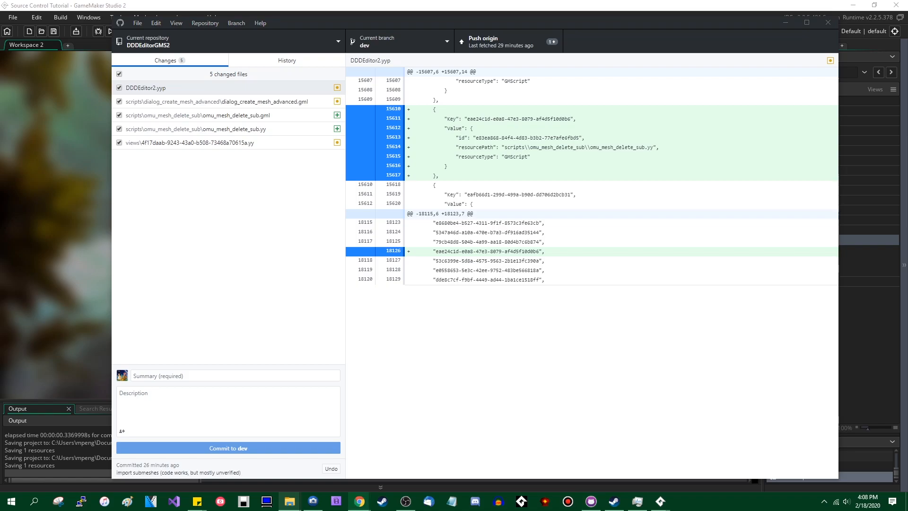
Step: Search the web for "github desktop" in a new Chrome window, view the desktop.github.com download page, and return to the results
key(ctrl+n)
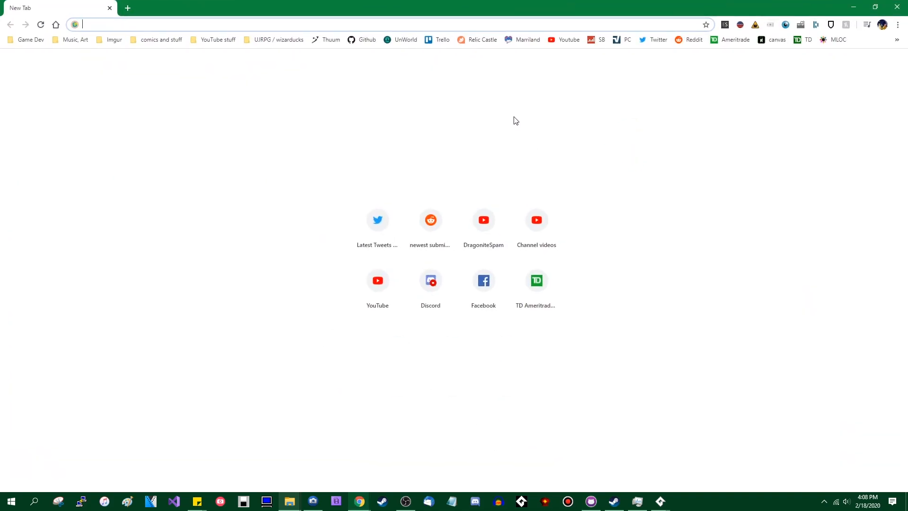
text(github desktop)
key(Return)
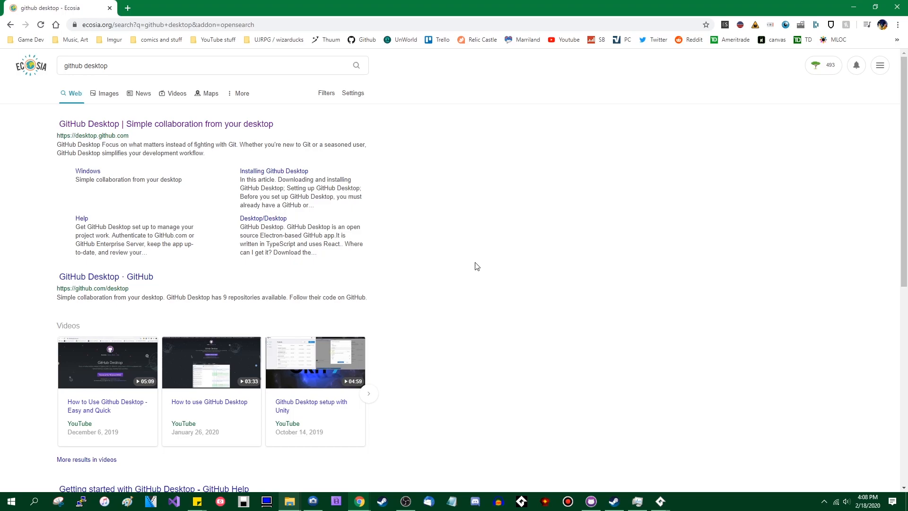
click(203, 125)
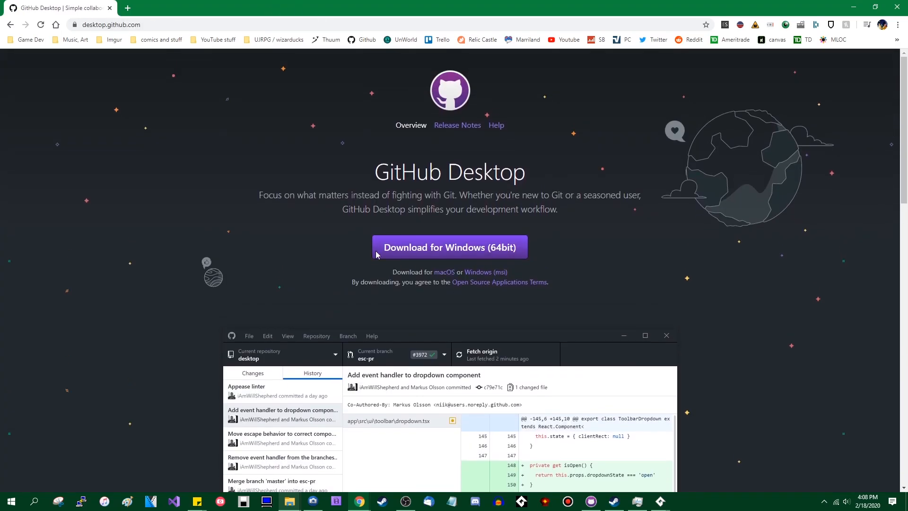
click(10, 26)
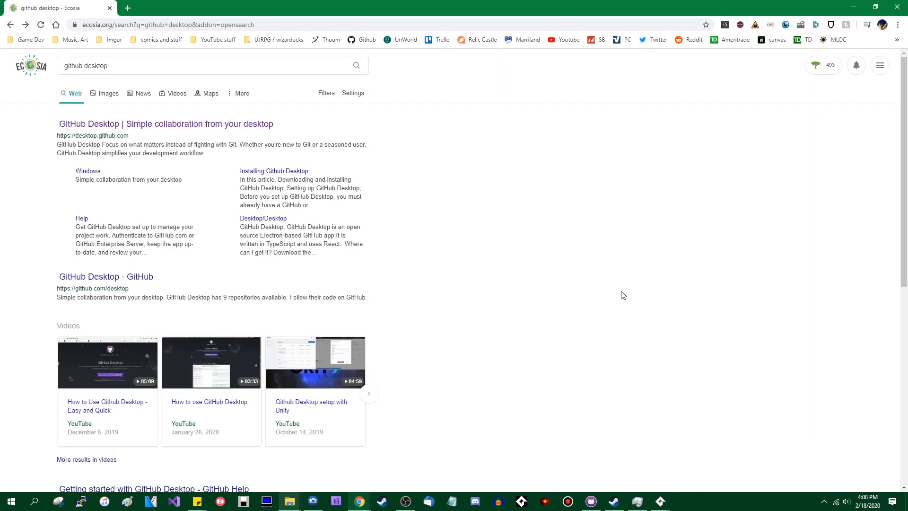
Step: Search the web for "git source control" and look over the git-scm.com home page
click(113, 65)
text(git)
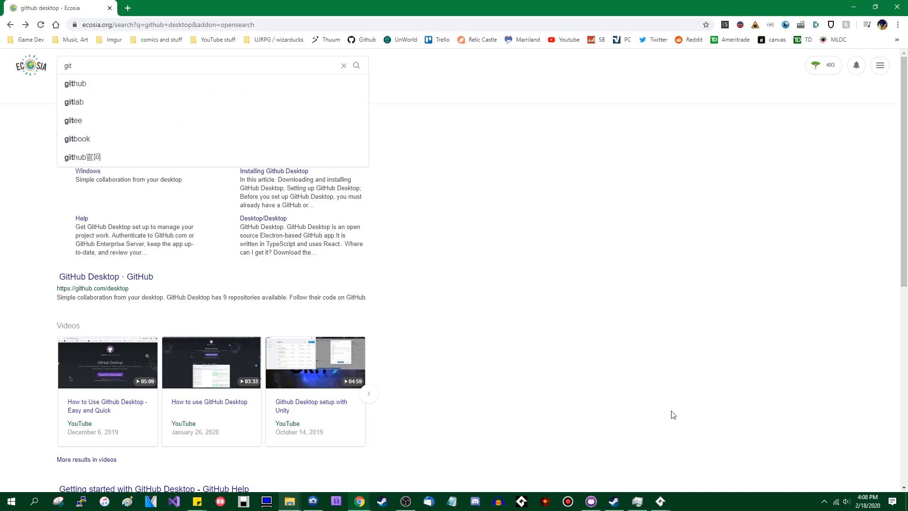
text( source control)
key(Return)
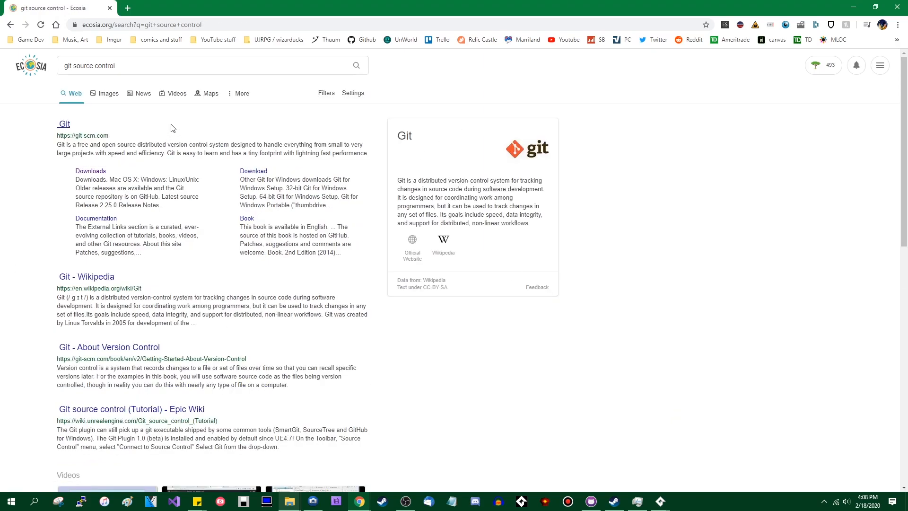
click(61, 125)
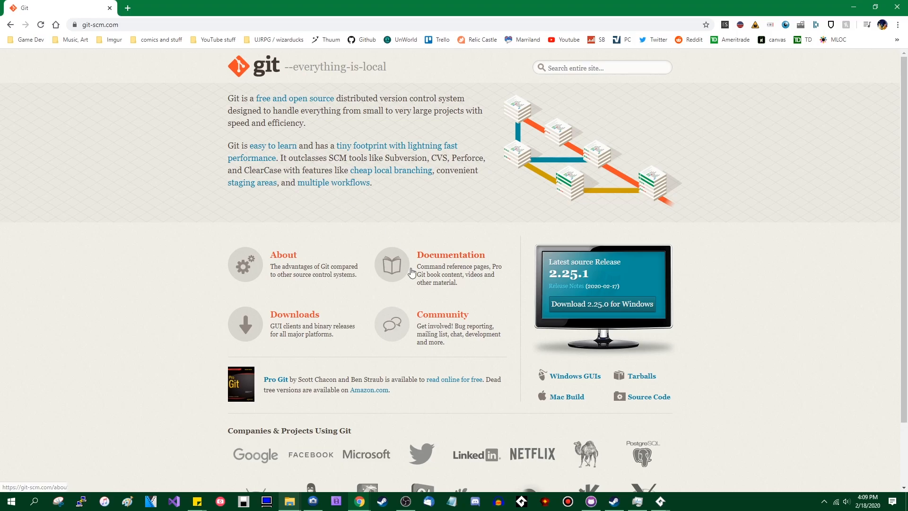
scroll(343, 314, down, 2)
scroll(436, 286, up, 2)
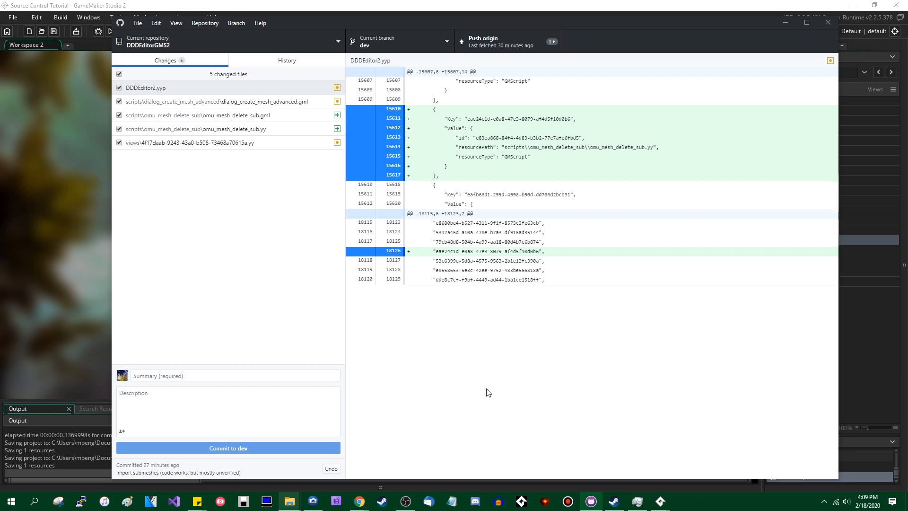
Step: Start a new repository in GitHub Desktop named sourcecontrol with the description "how to use source control"
click(311, 43)
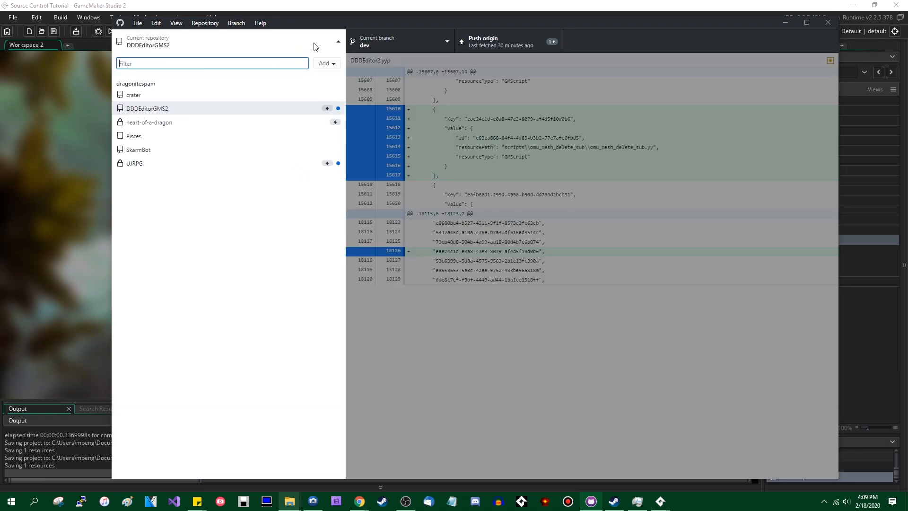
click(293, 43)
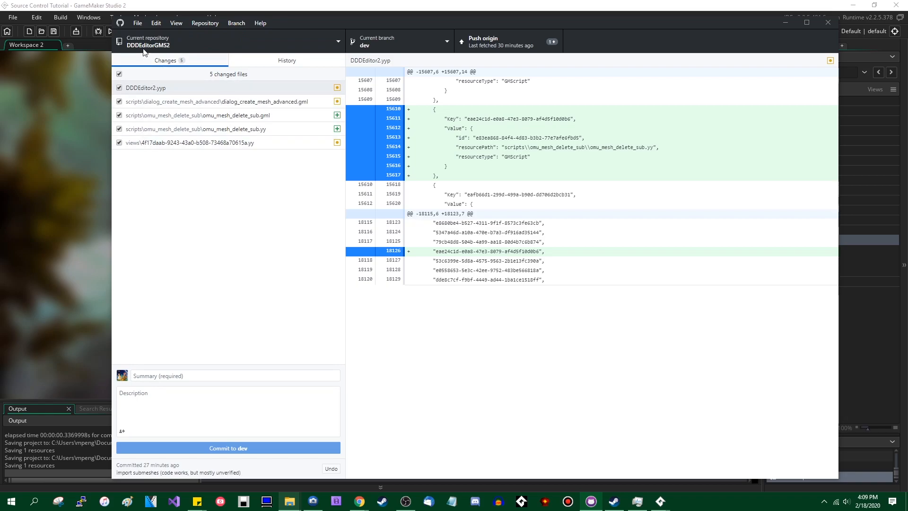
click(138, 22)
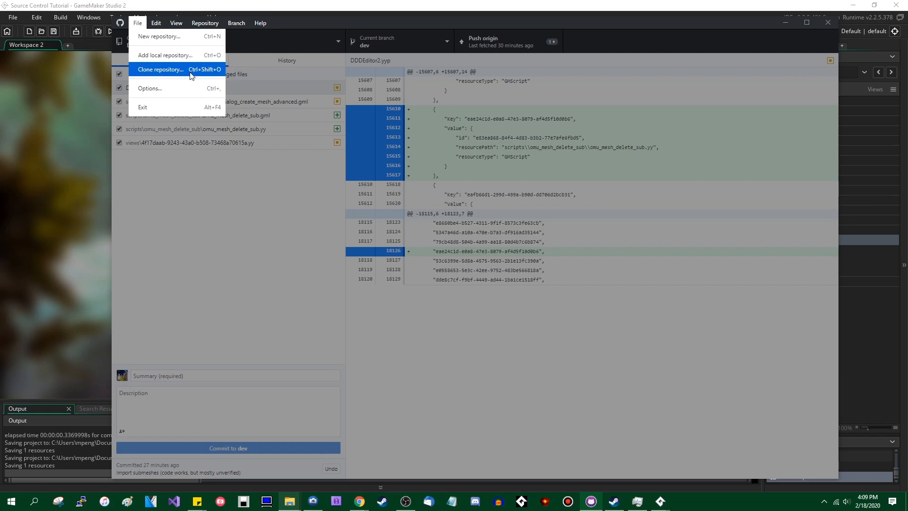
click(195, 38)
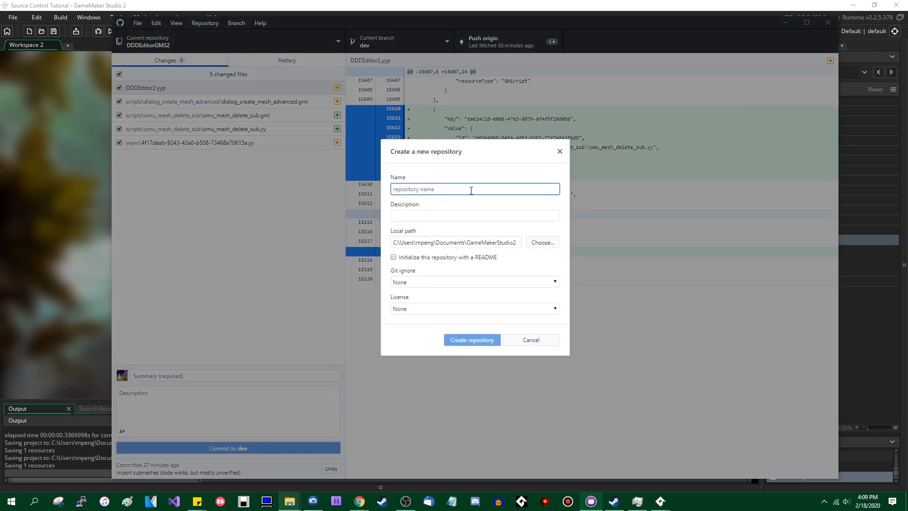
text(sourcecontrol)
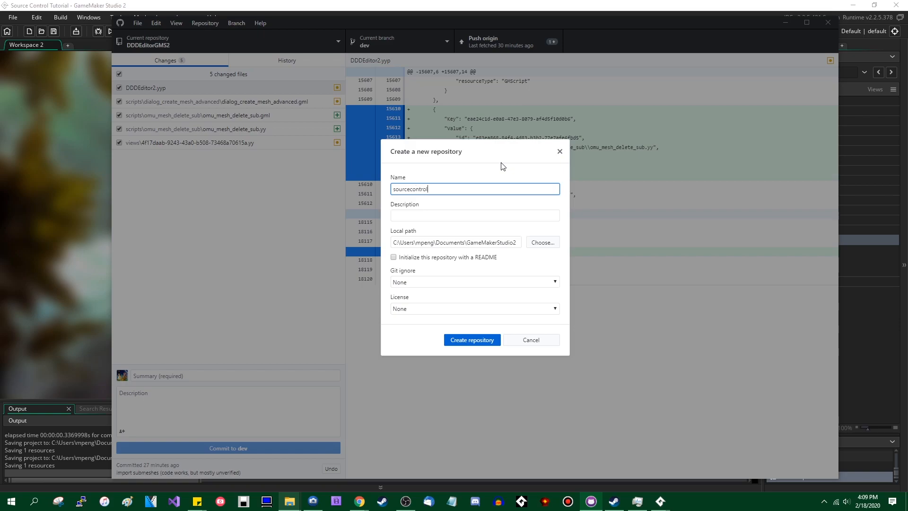
click(486, 215)
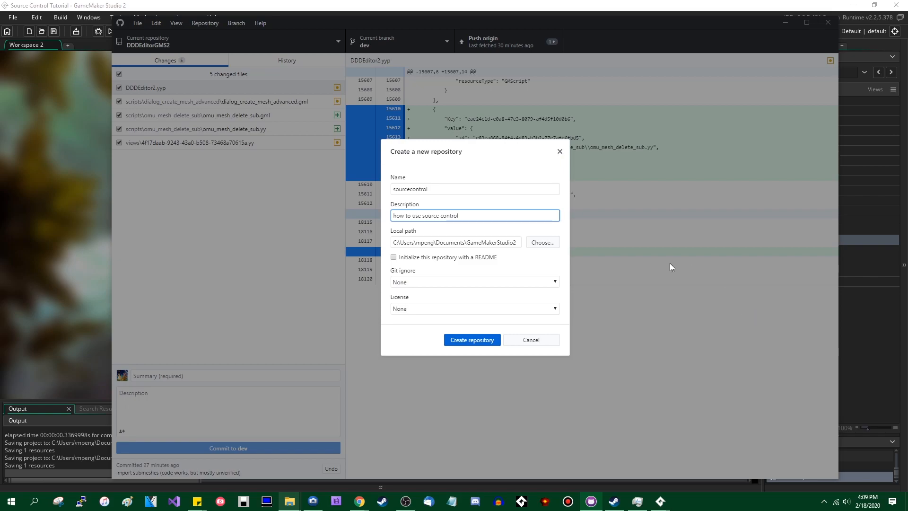
Step: Check the repository's local path and name, and enable initializing it with a README
click(497, 243)
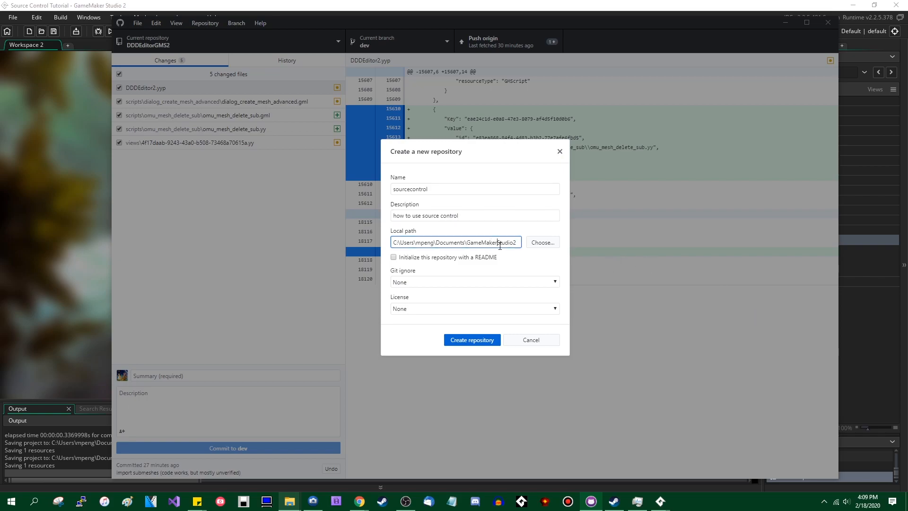
drag(490, 241, 465, 242)
click(466, 242)
drag(515, 243, 393, 243)
click(517, 242)
double_click(454, 185)
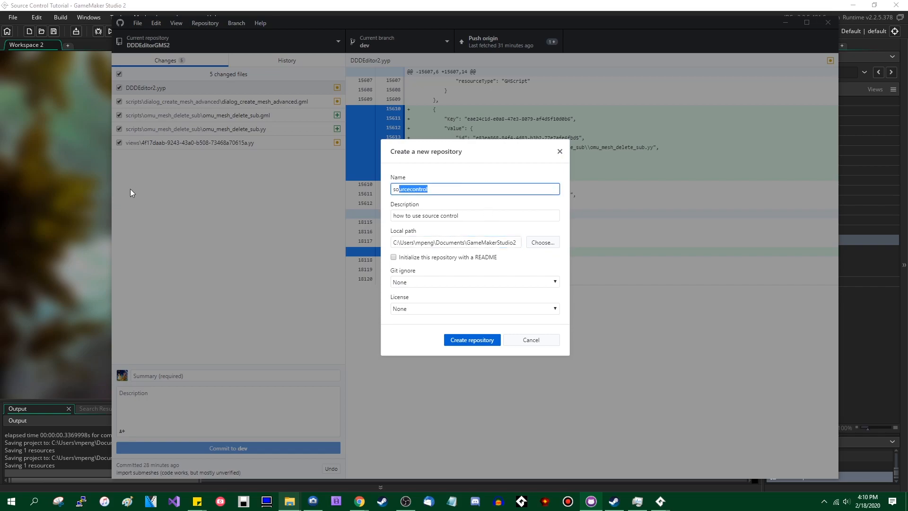
click(452, 188)
click(394, 258)
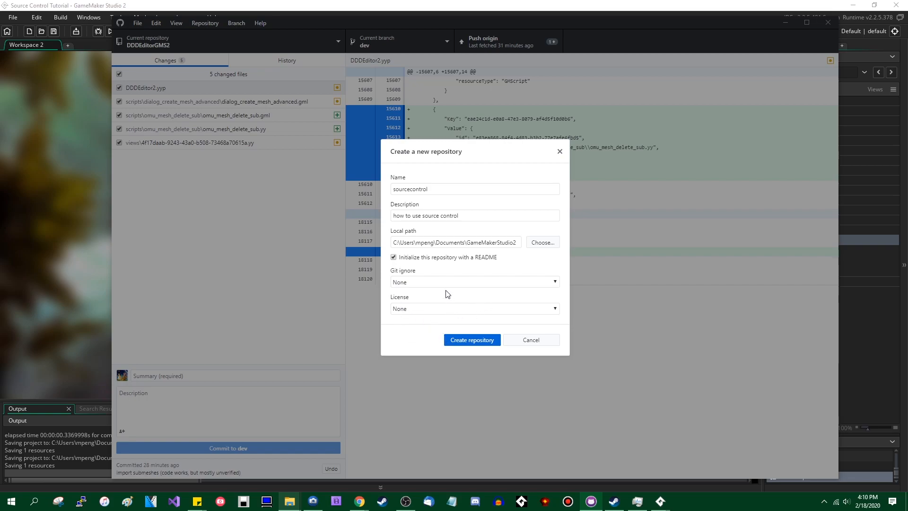
Step: Look through the available Git ignore templates and leave the setting at None
click(472, 281)
drag(555, 314, 567, 285)
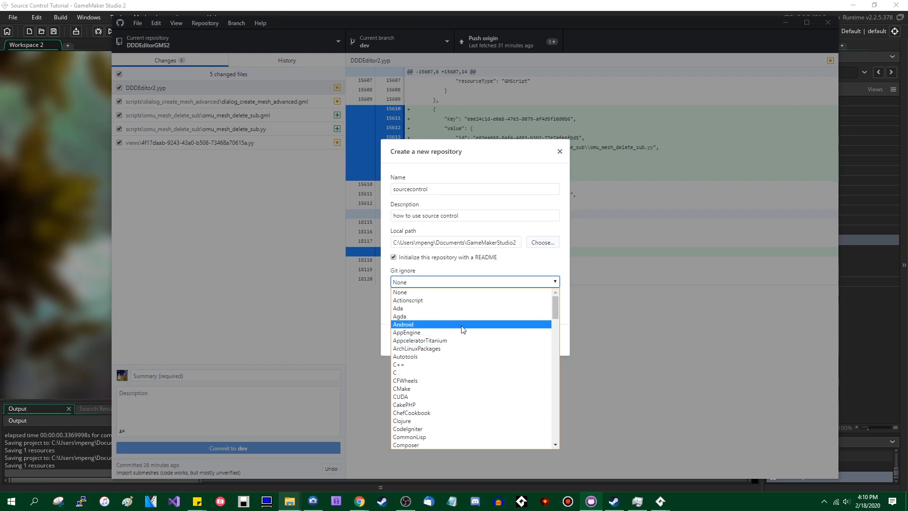
click(569, 279)
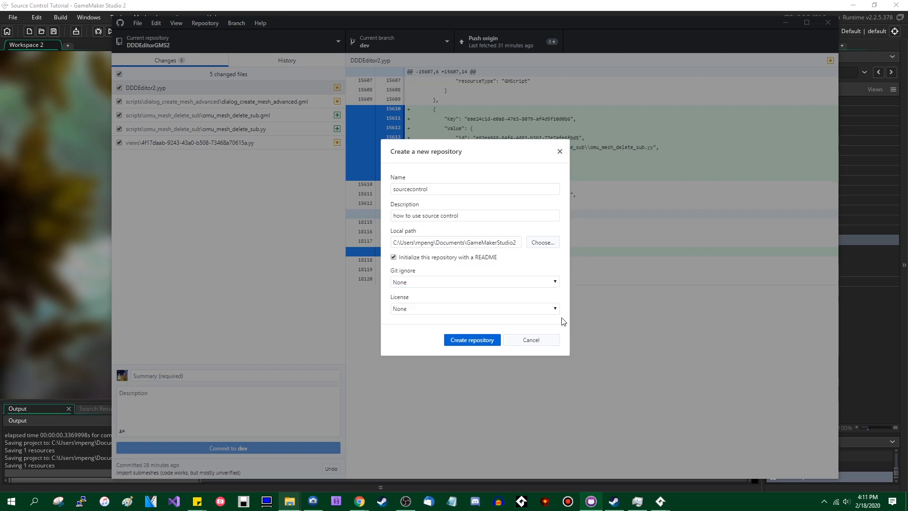
click(554, 283)
drag(555, 308, 551, 441)
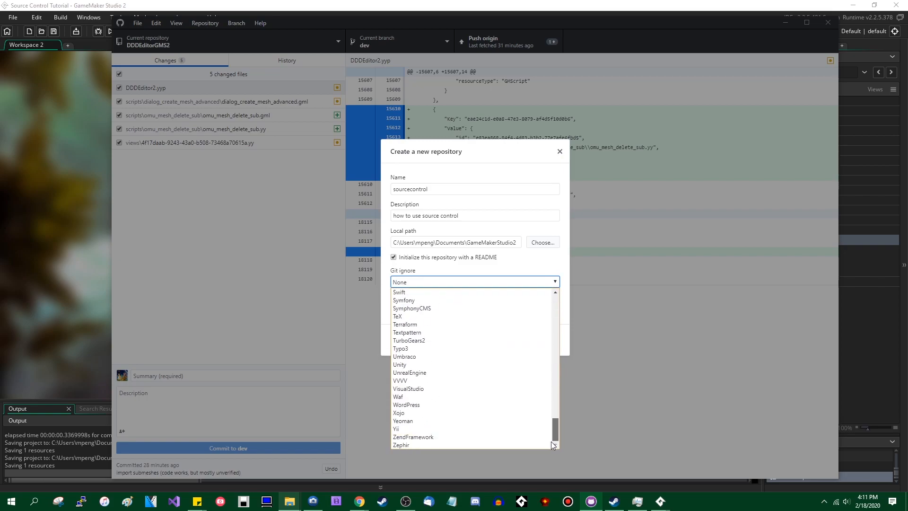
scroll(447, 368, up, 20)
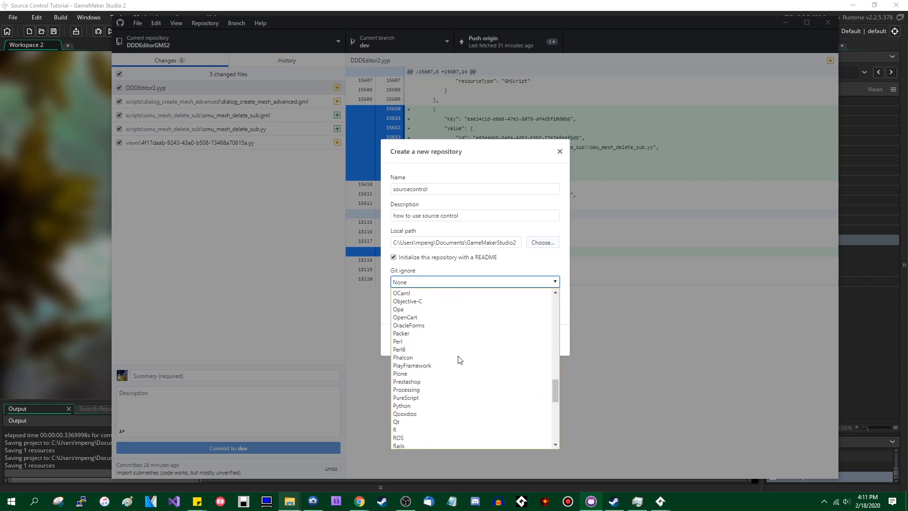
click(562, 266)
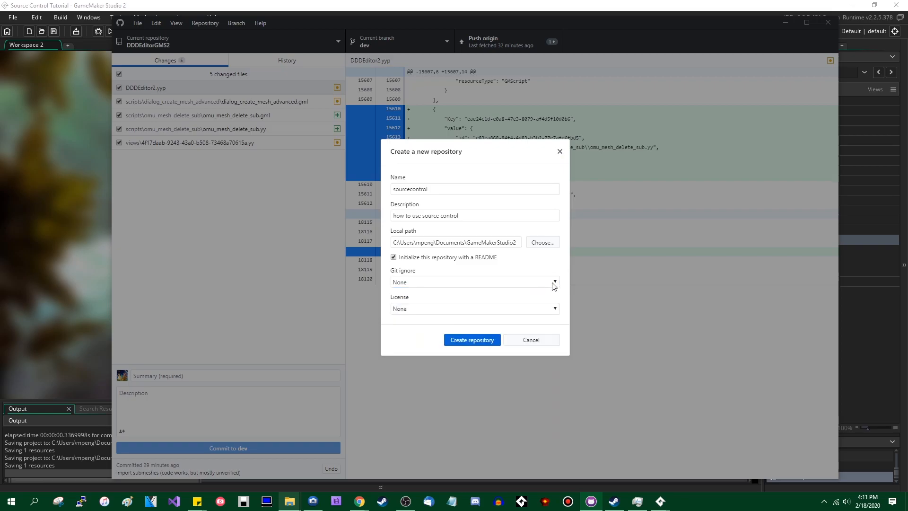
Step: Keep the license set to None and create the sourcecontrol repository
click(452, 312)
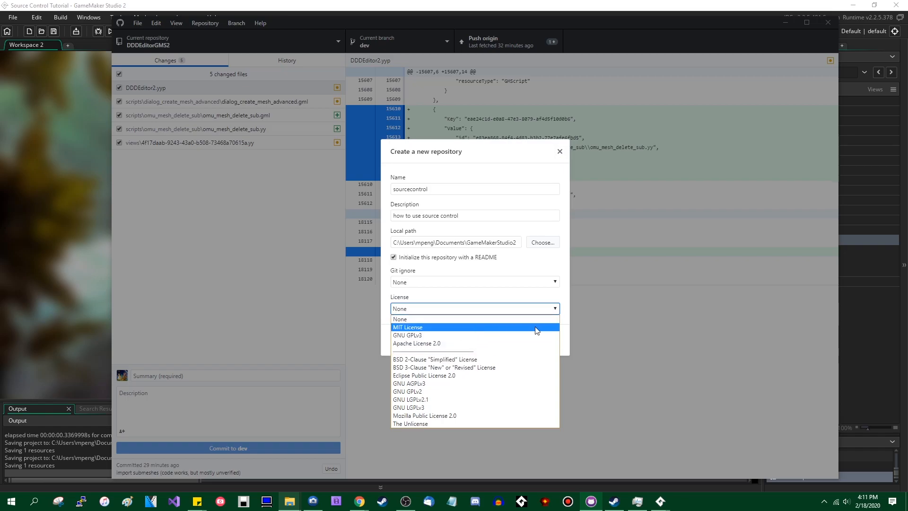
click(415, 322)
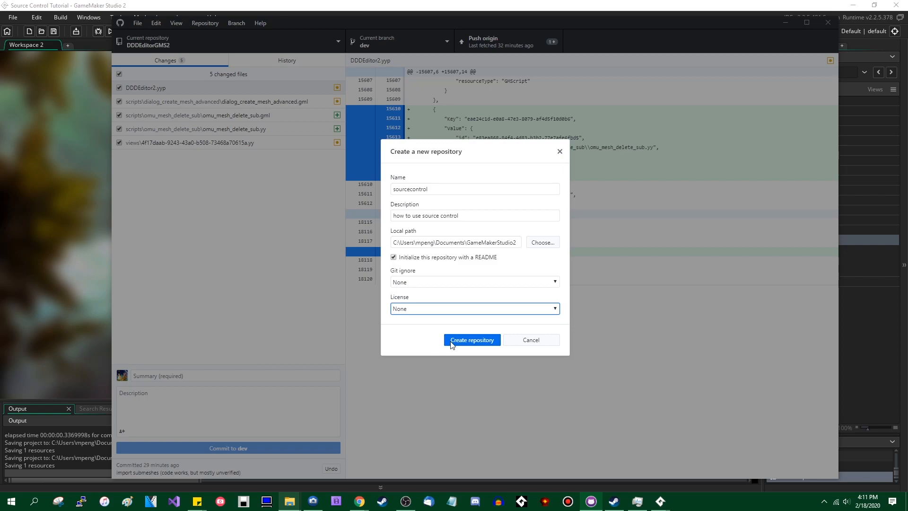
click(478, 338)
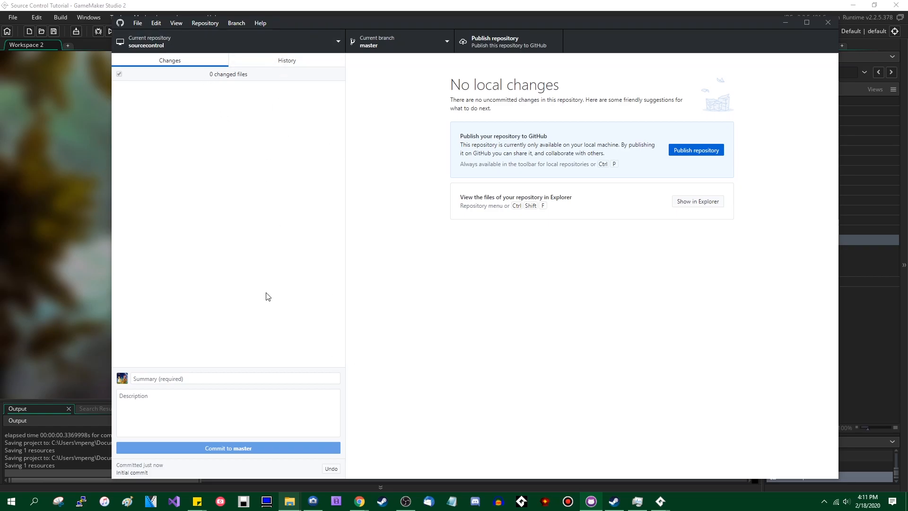
mouse_move(289, 501)
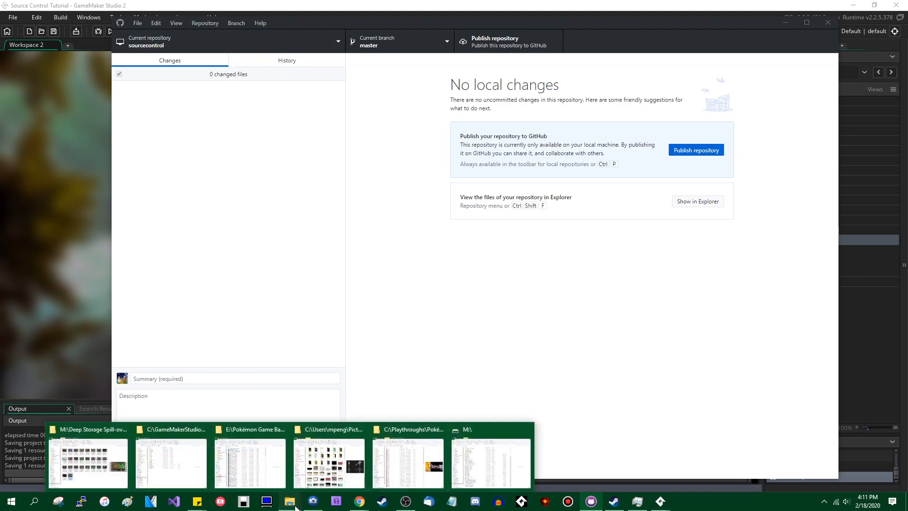
click(185, 465)
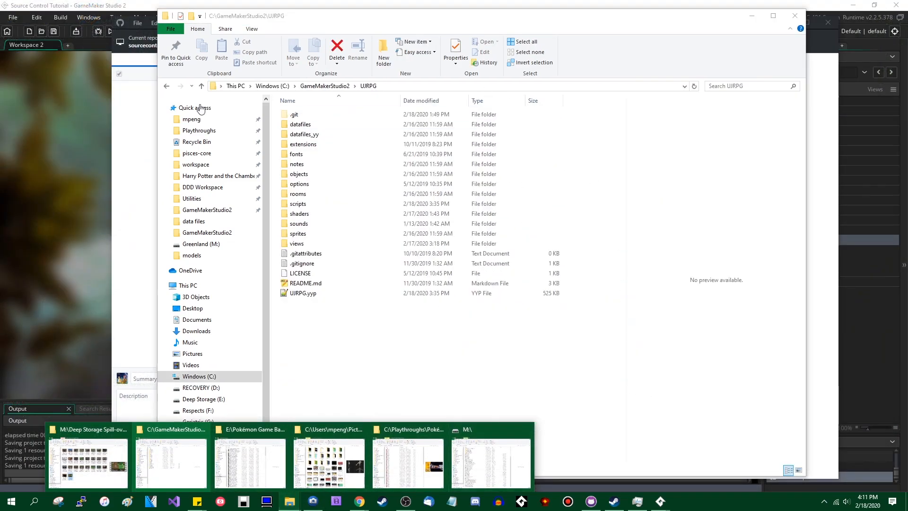
click(139, 108)
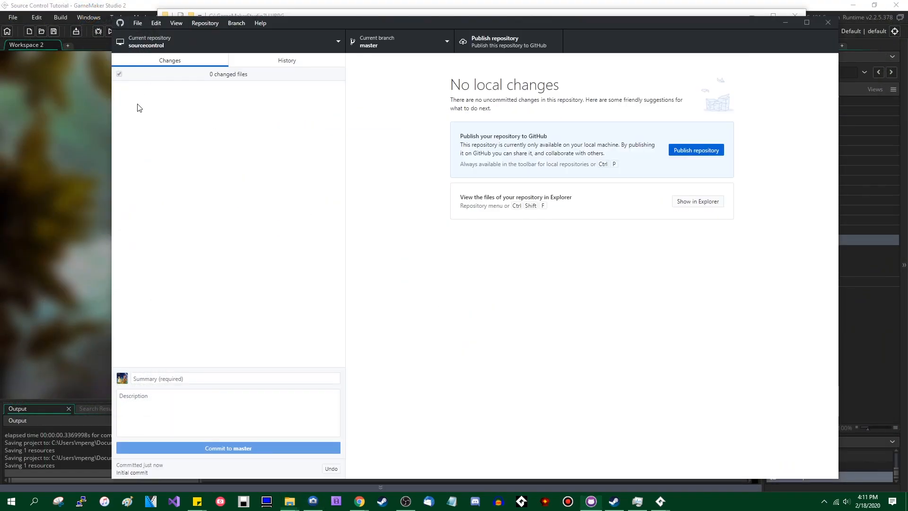
Step: Show the repository in File Explorer, view its parent GameMakerStudio2 folder, and return to the sourcecontrol folder
click(205, 23)
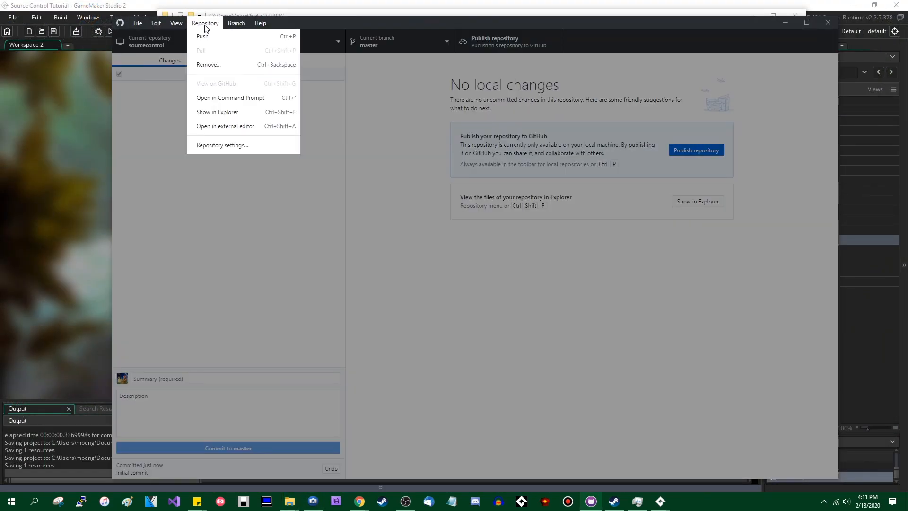
click(244, 113)
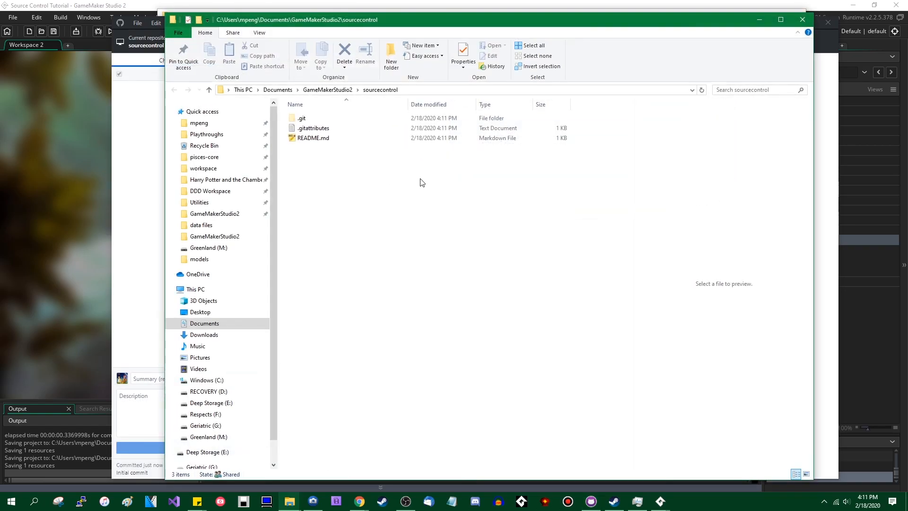
click(328, 90)
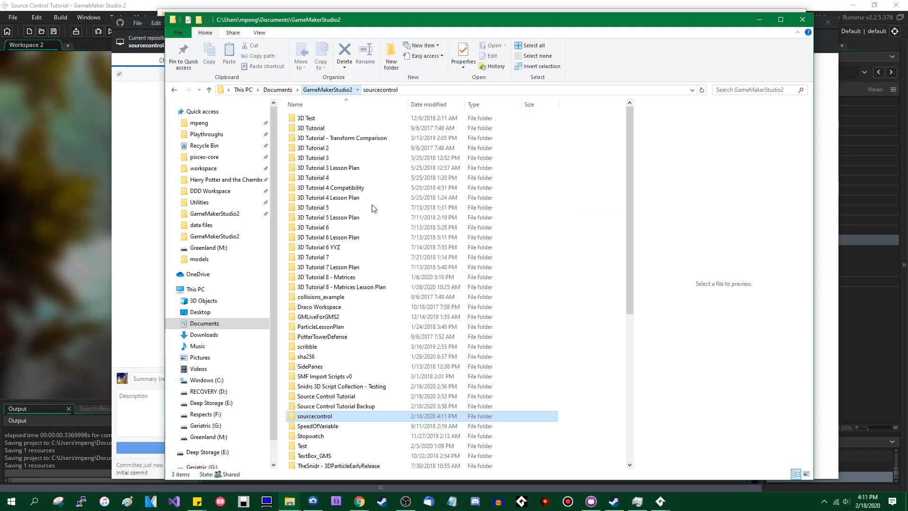
scroll(432, 341, down, 6)
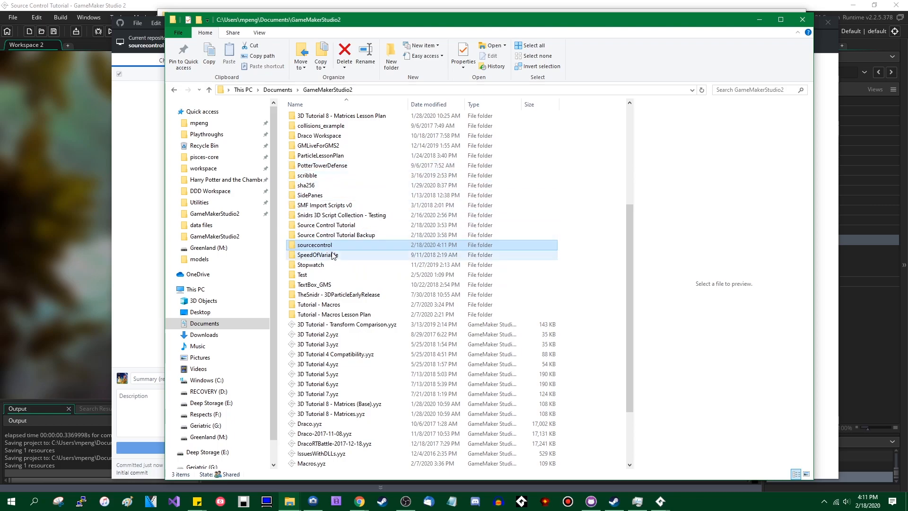
double_click(355, 250)
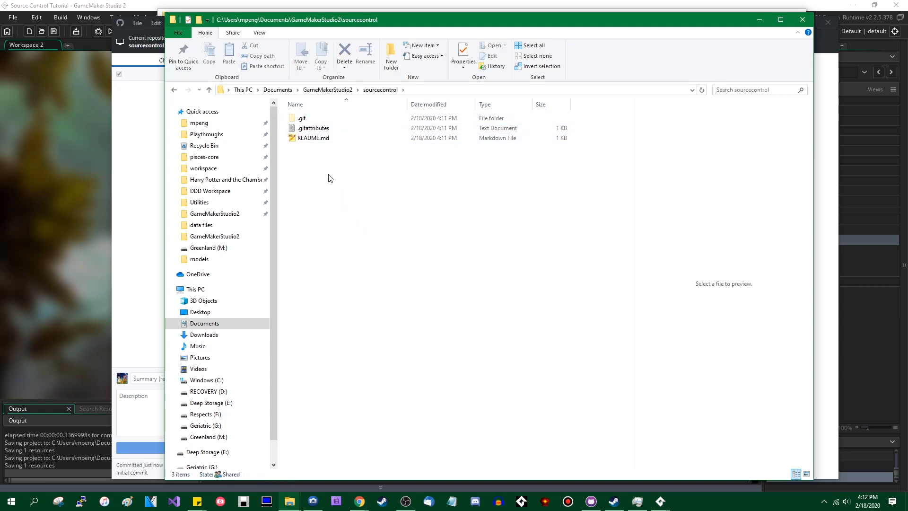
Step: Examine the .git folder, .gitattributes and README.md in the repository, viewing the README's contents and closing it again
click(339, 118)
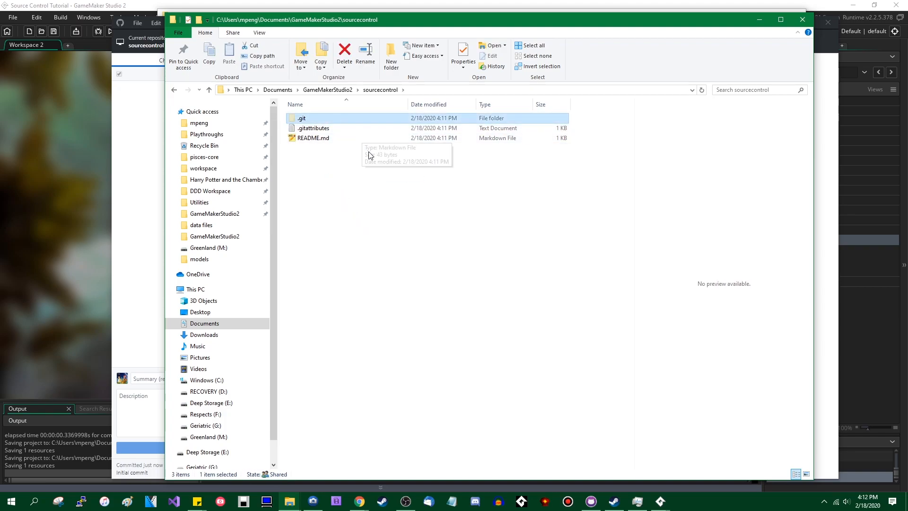
click(317, 131)
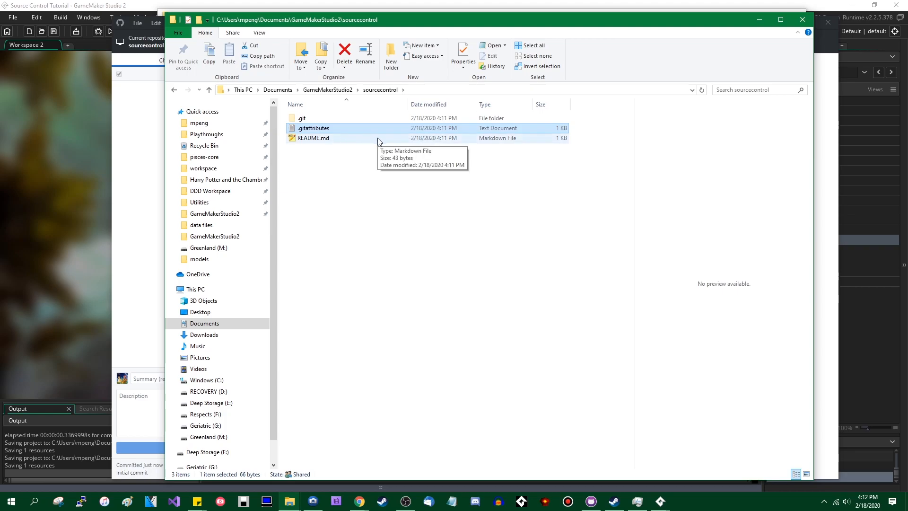
click(336, 140)
double_click(342, 138)
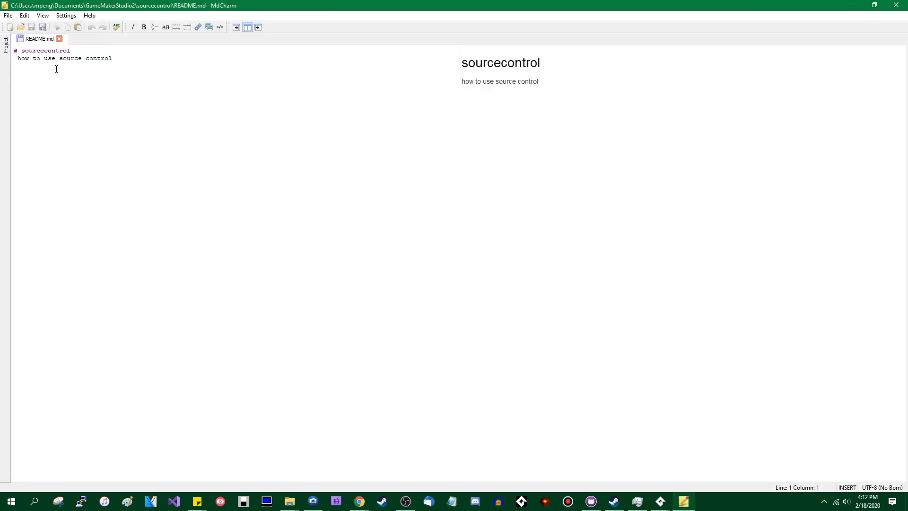
click(59, 39)
click(896, 4)
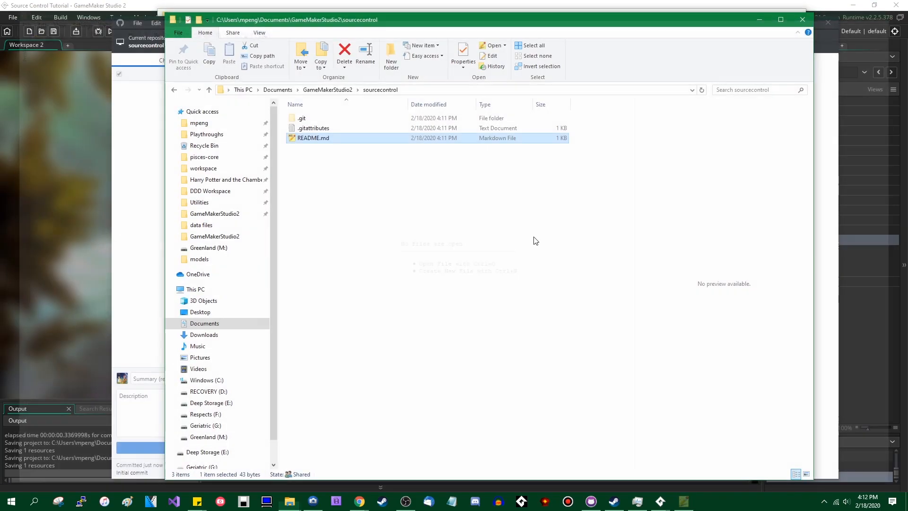
click(331, 119)
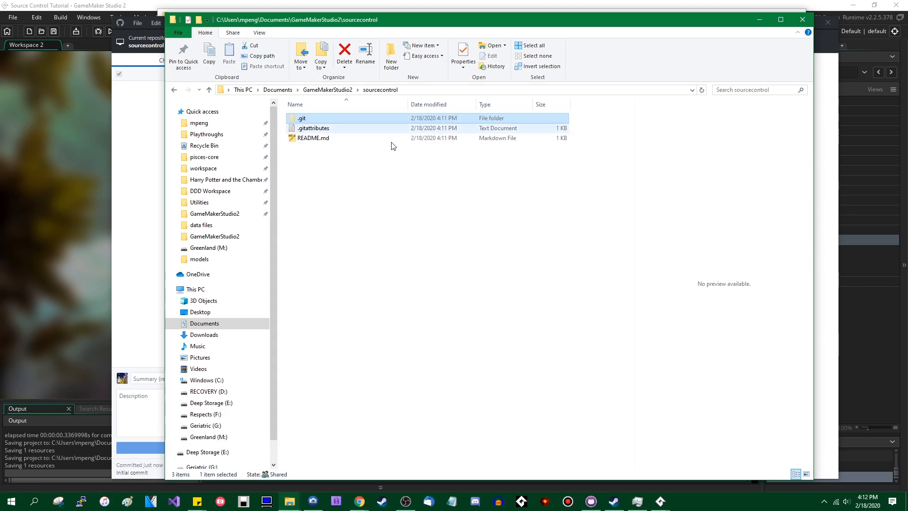
click(391, 240)
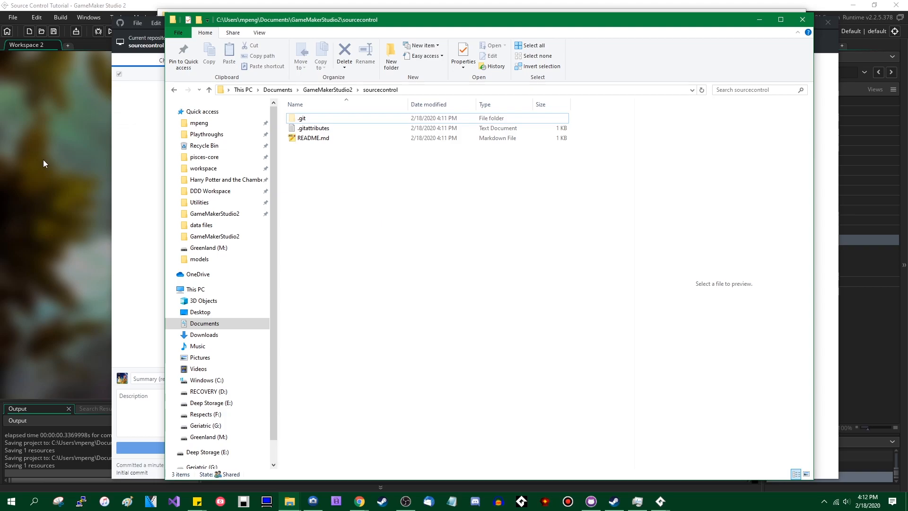
Step: Close the Source Control Tutorial project in GameMaker Studio 2 and look over its project folder in File Explorer
click(389, 7)
click(900, 9)
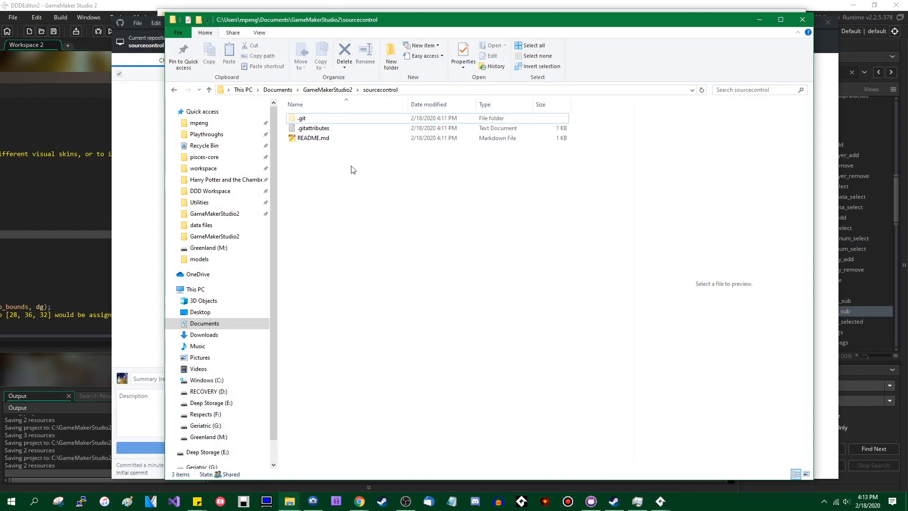
click(327, 89)
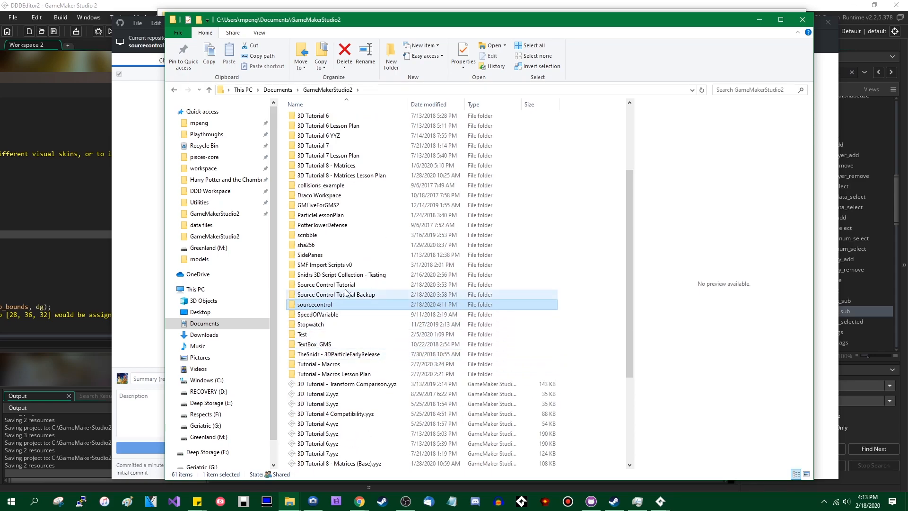
click(332, 286)
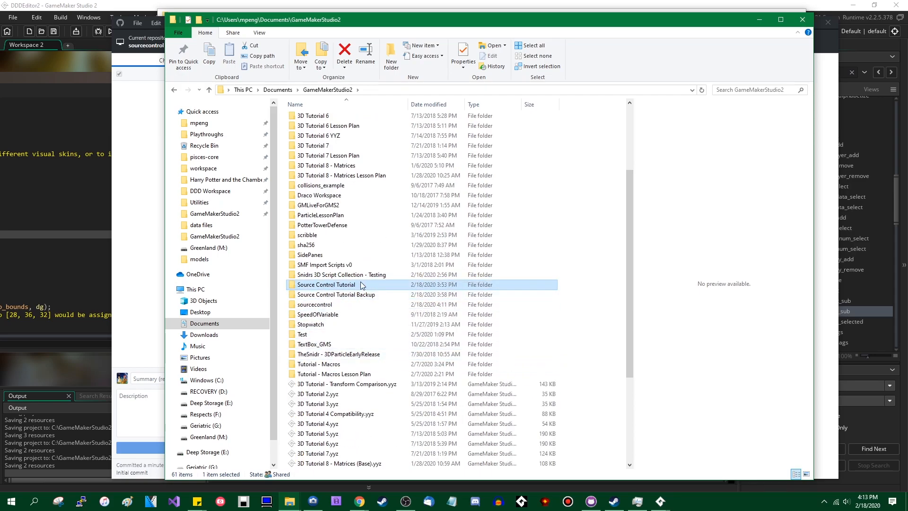
double_click(352, 286)
click(353, 208)
click(404, 250)
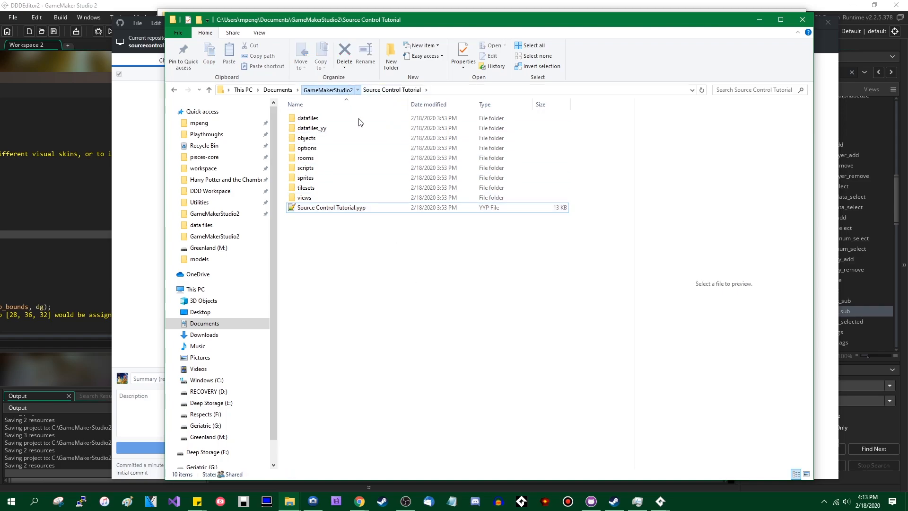
Step: Move the Source Control Tutorial folder from GameMakerStudio2 into the sourcecontrol repository folder and open that folder
click(327, 89)
scroll(359, 256, down, 5)
drag(359, 255, 339, 277)
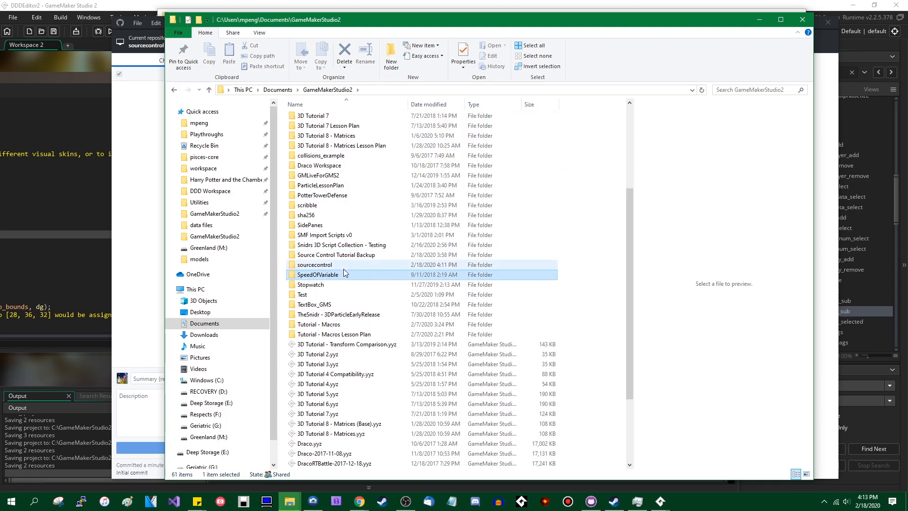
double_click(347, 266)
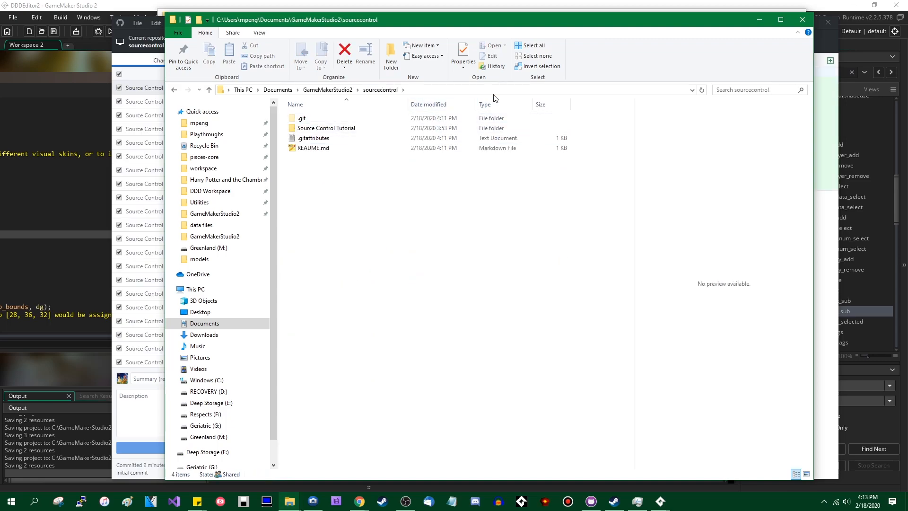
Step: Review the changed files in GitHub Desktop, viewing the diffs of the merry_mtl files in datafiles and datafiles_yy
click(132, 37)
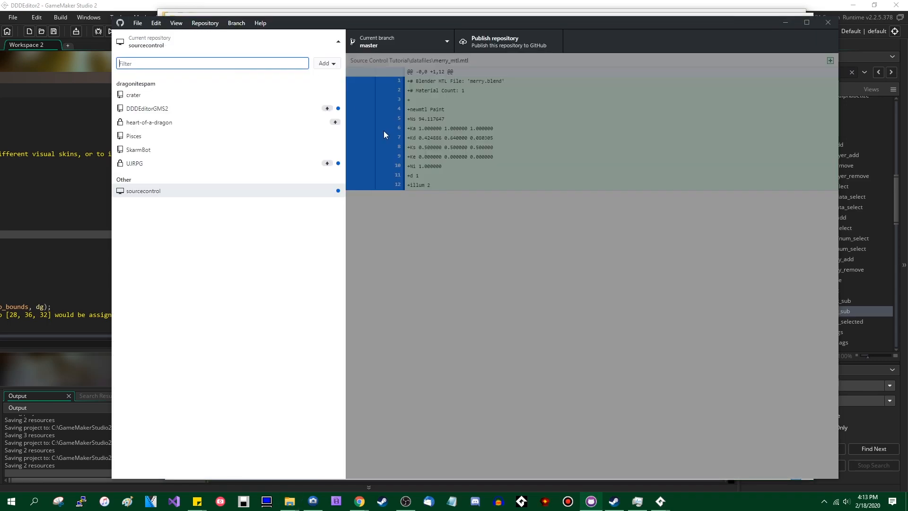
click(384, 130)
scroll(236, 225, down, 5)
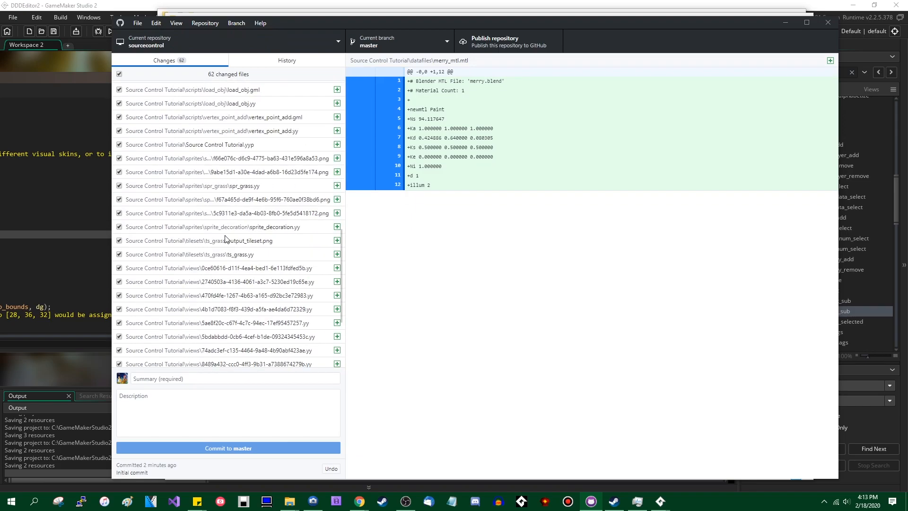
scroll(217, 264, up, 5)
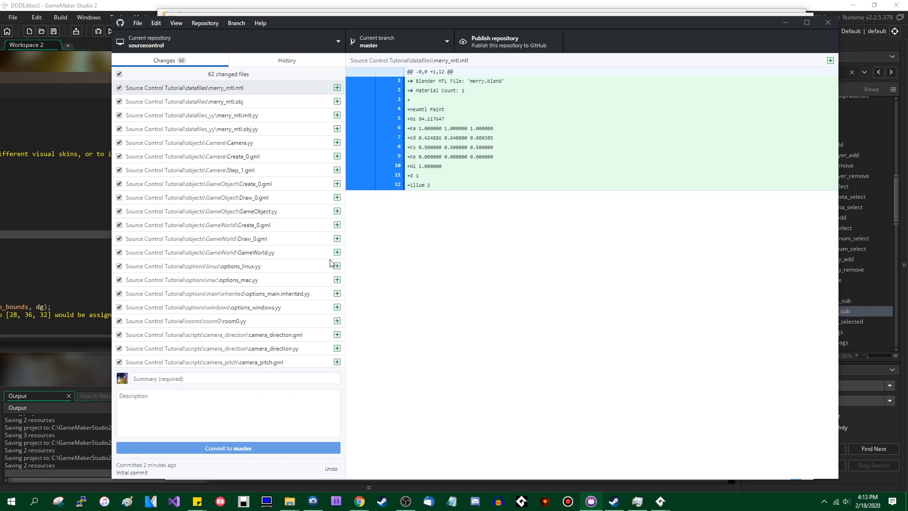
click(282, 90)
click(282, 104)
click(281, 116)
click(279, 128)
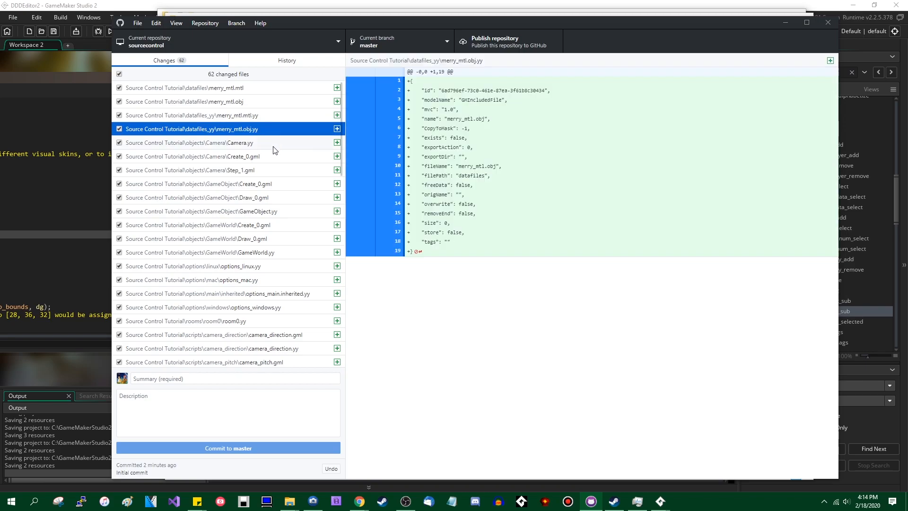
Step: Review the diffs of the Camera and GameObject files, look through the changed files list, and return to merry_mtl.mtl
click(278, 144)
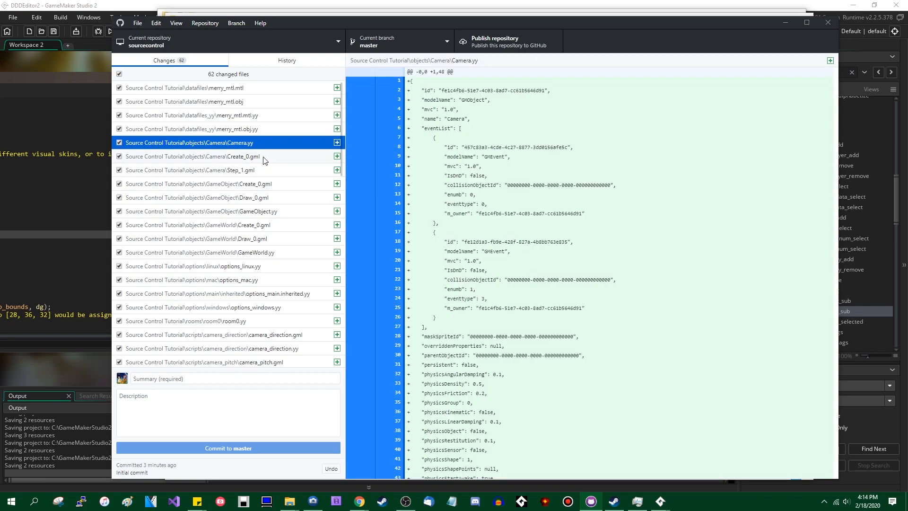
click(268, 158)
click(270, 171)
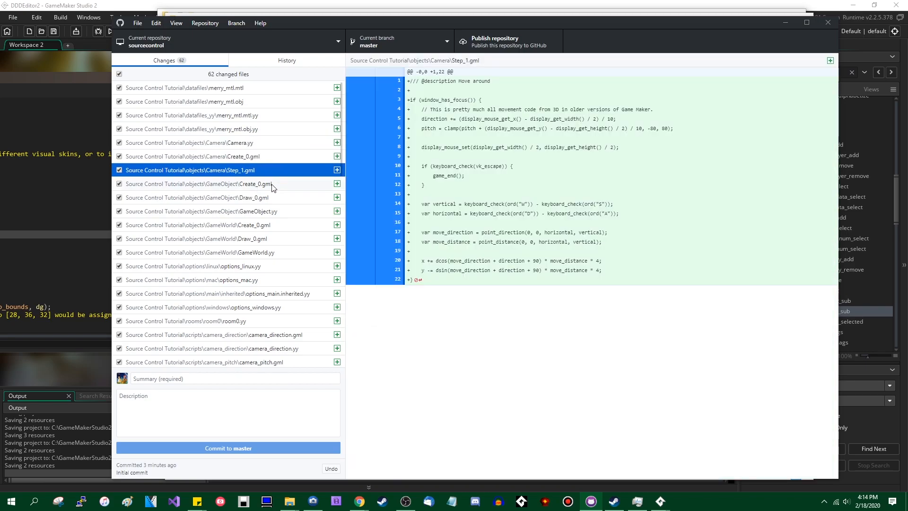
click(272, 184)
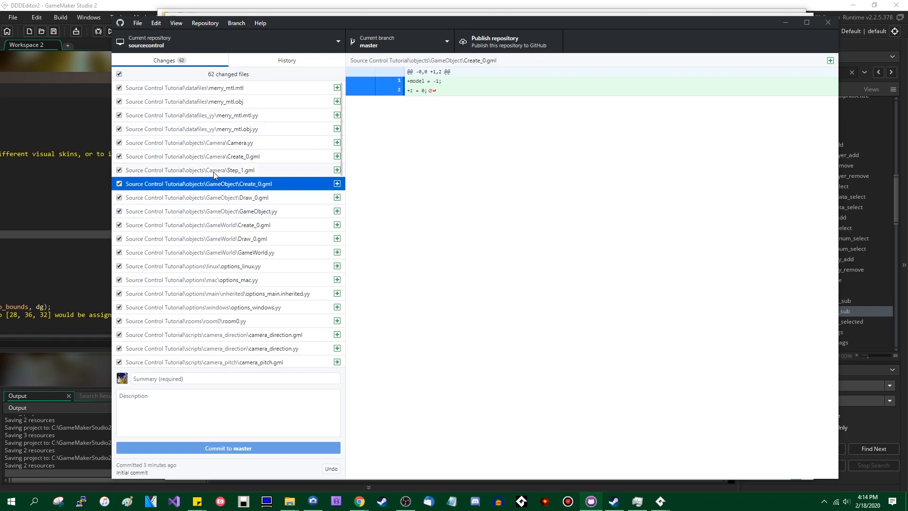
scroll(272, 205, down, 5)
scroll(263, 224, down, 5)
scroll(255, 248, up, 12)
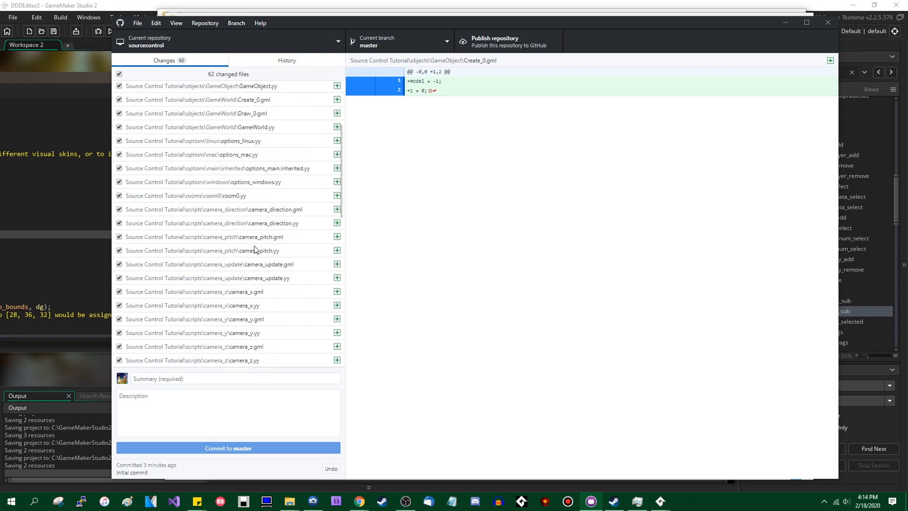
click(279, 88)
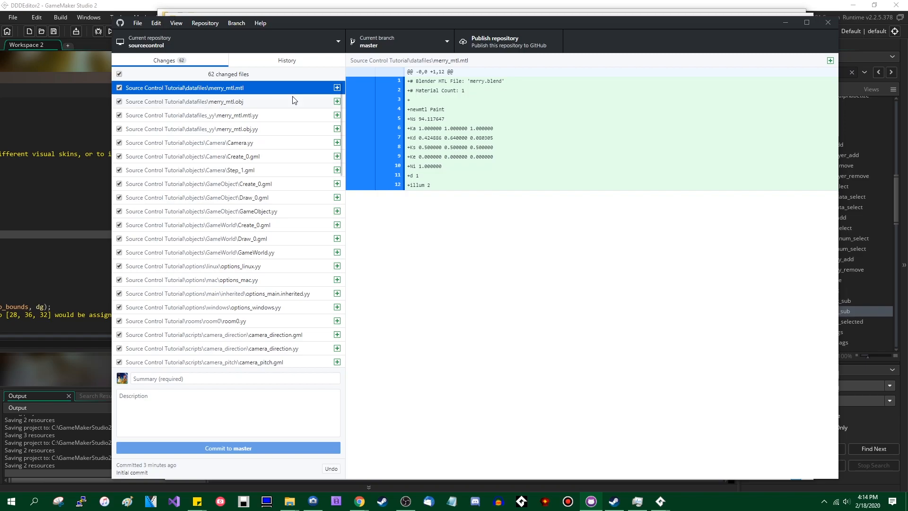
click(279, 379)
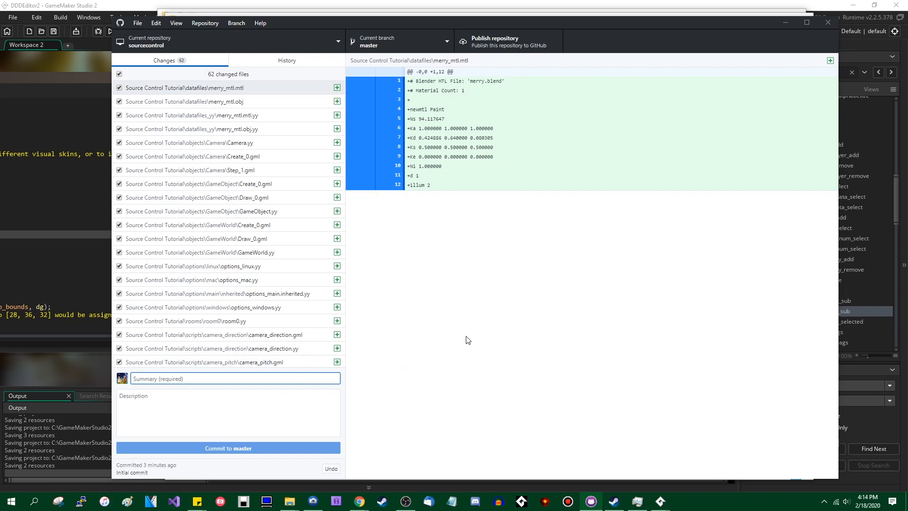
text(jisaej;vweonainb nisani)
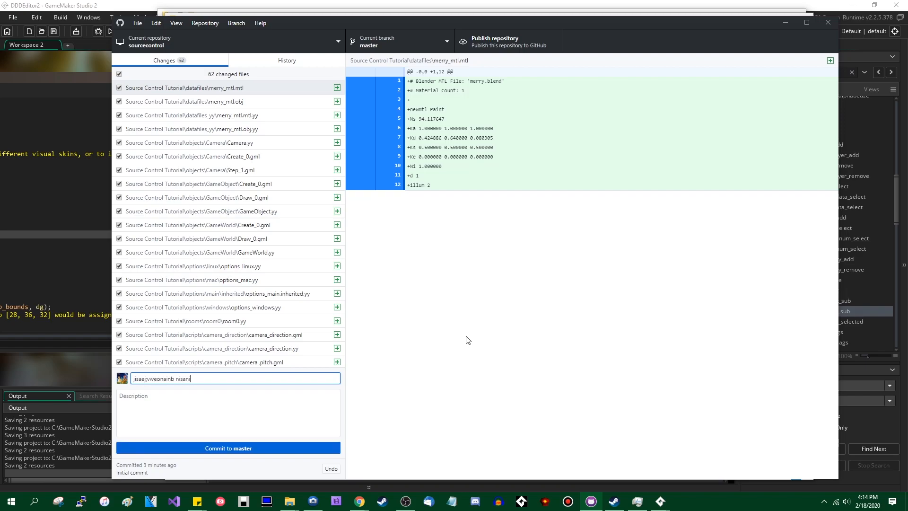
key(ctrl+a)
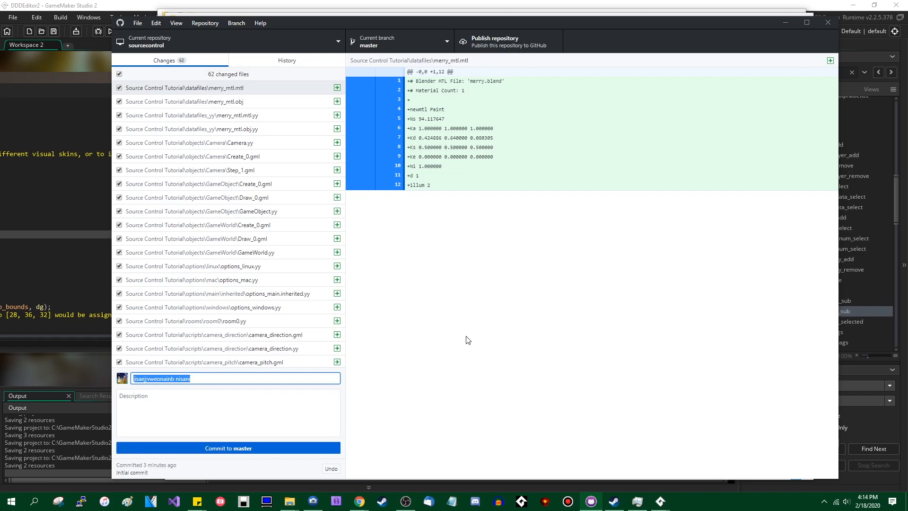
key(BackSpace)
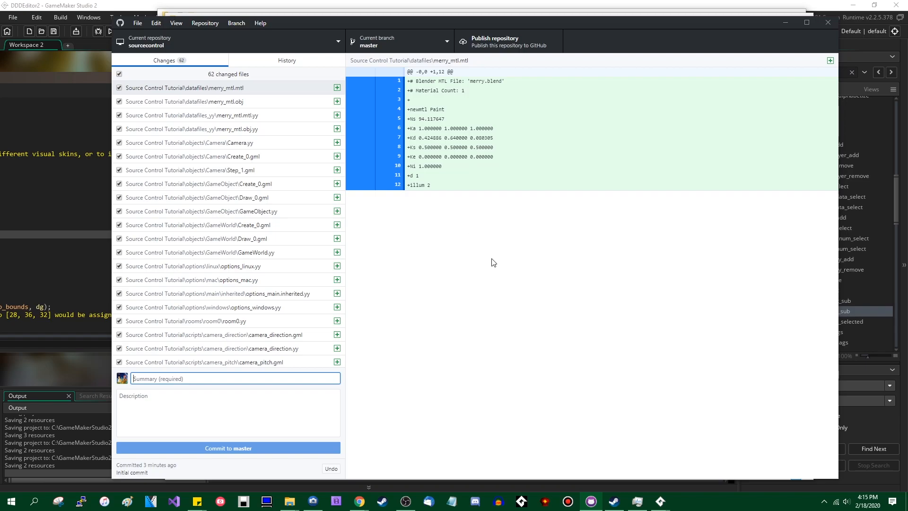
Step: Commit all changed files to master with the summary "Added a bunch of files" and no description
scroll(220, 215, down, 5)
scroll(228, 266, up, 5)
text(Added a bunch of files)
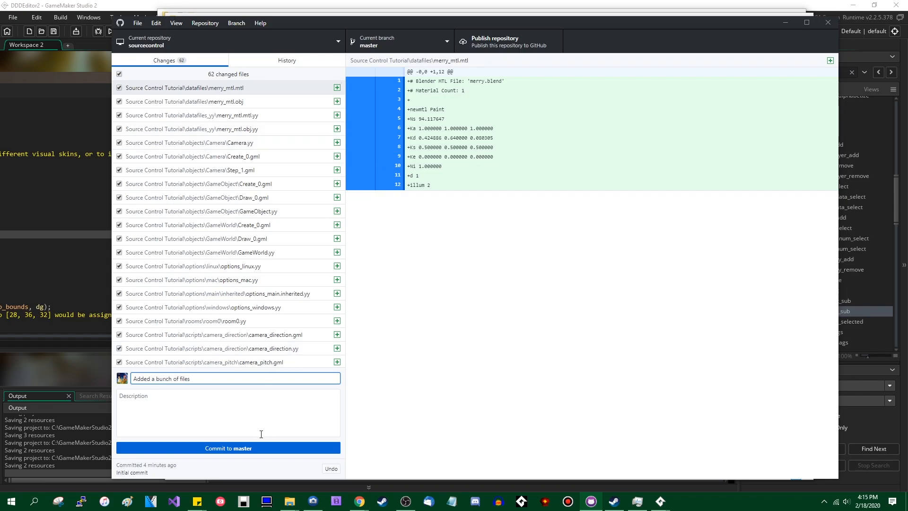
click(174, 410)
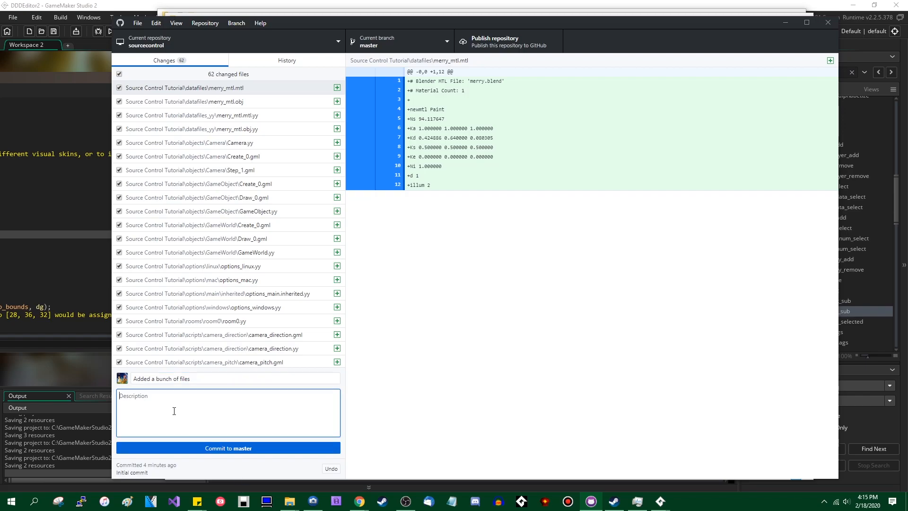
triple_click(276, 379)
click(276, 379)
triple_click(234, 378)
click(231, 380)
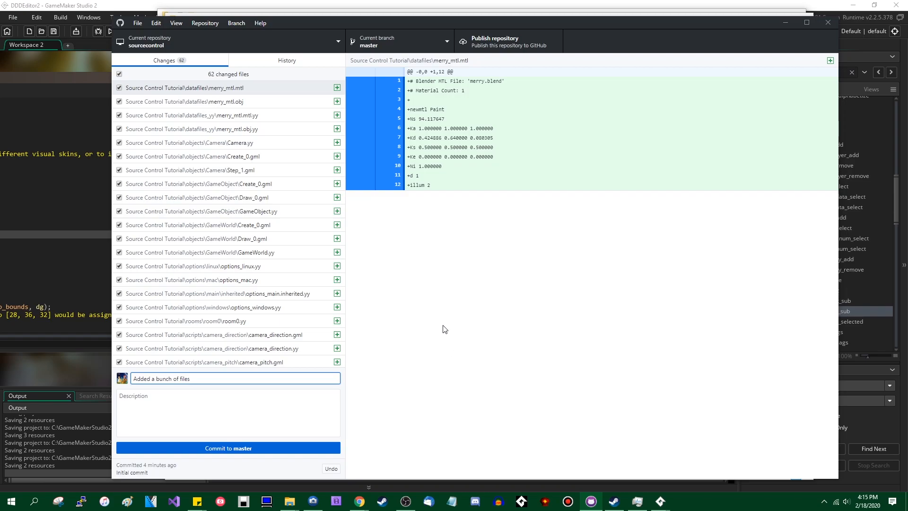
click(226, 450)
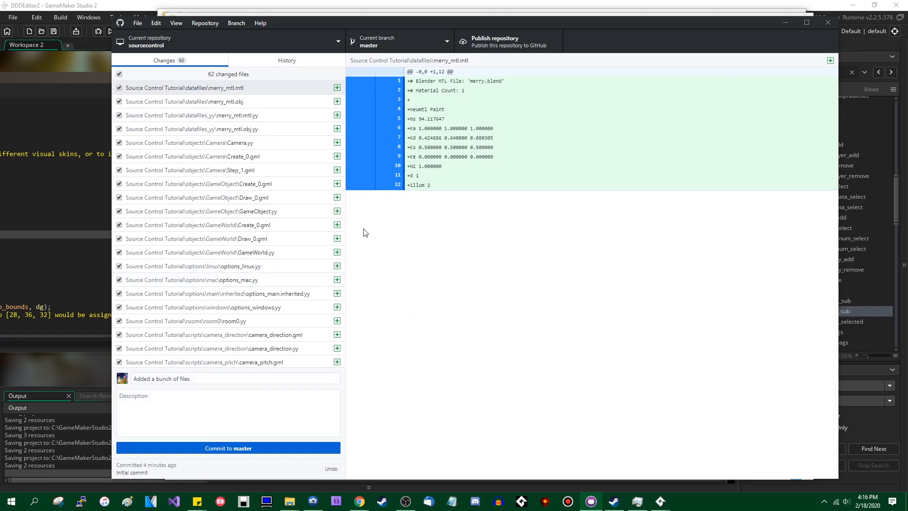
Step: Examine the "Added a bunch of files" commit in the repository history and look through its list of changed files
click(289, 62)
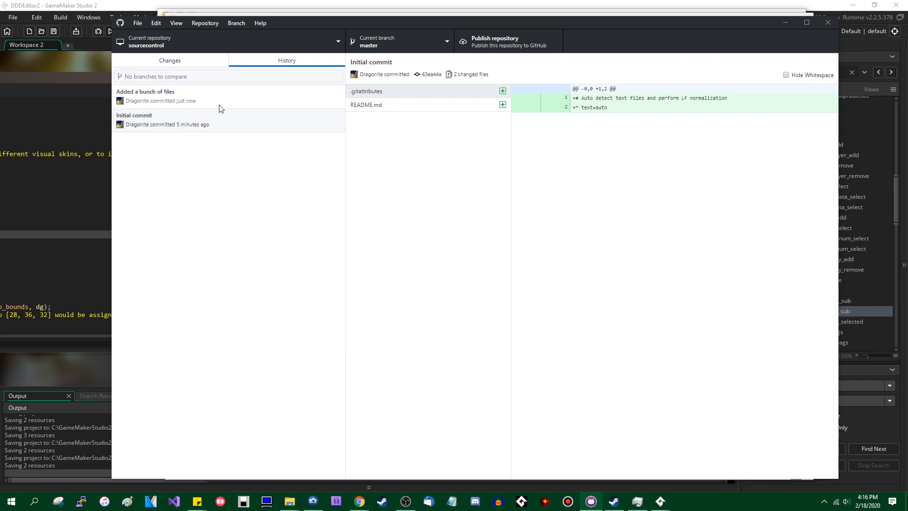
click(248, 101)
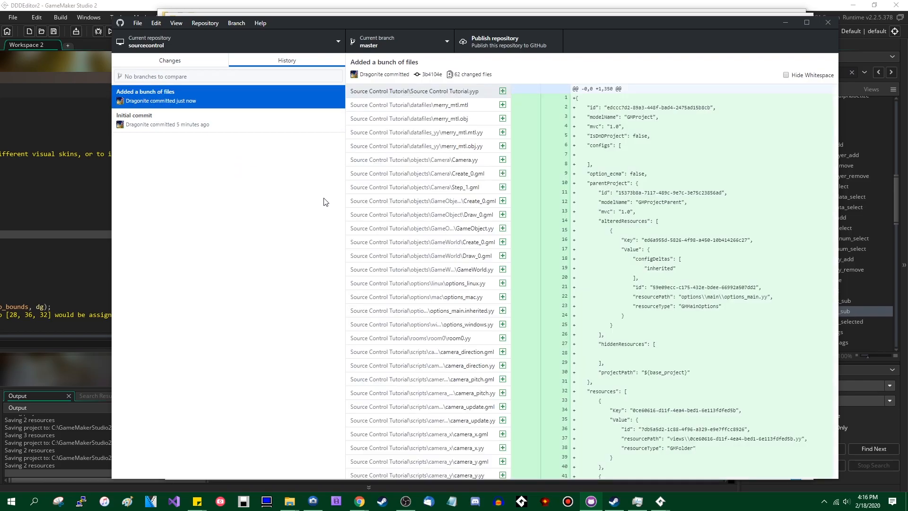
scroll(430, 215, down, 2)
scroll(430, 215, down, 3)
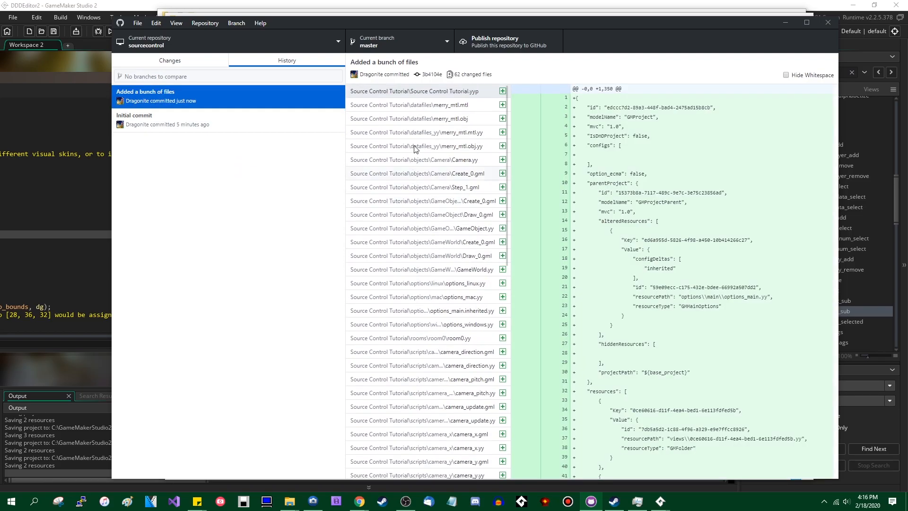
scroll(477, 182, down, 4)
scroll(472, 198, up, 4)
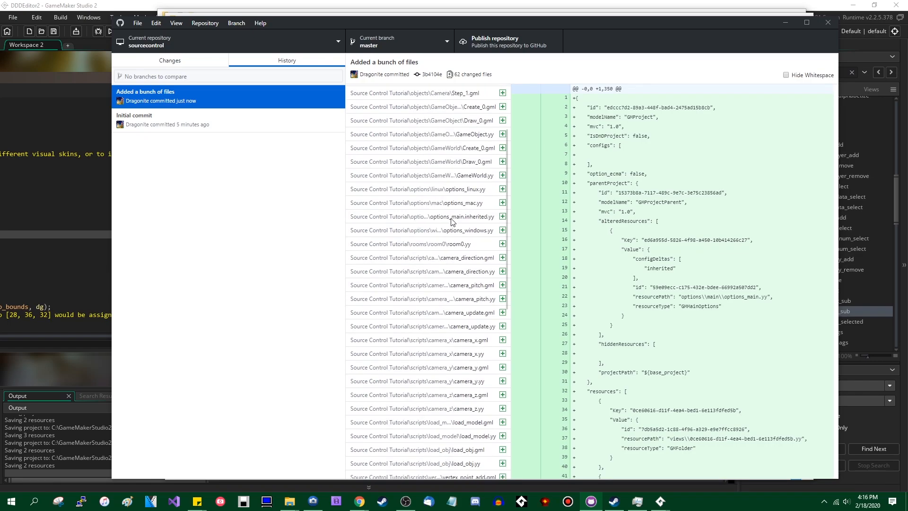
scroll(441, 298, up, 2)
scroll(441, 298, up, 4)
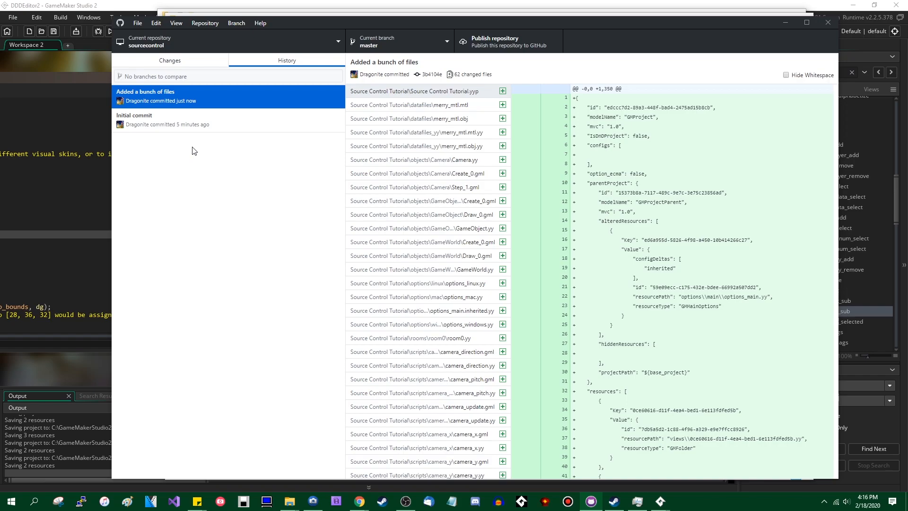
Step: View the .gitattributes and README.md diffs of the initial commit, and return to the uncommitted changes view
click(245, 125)
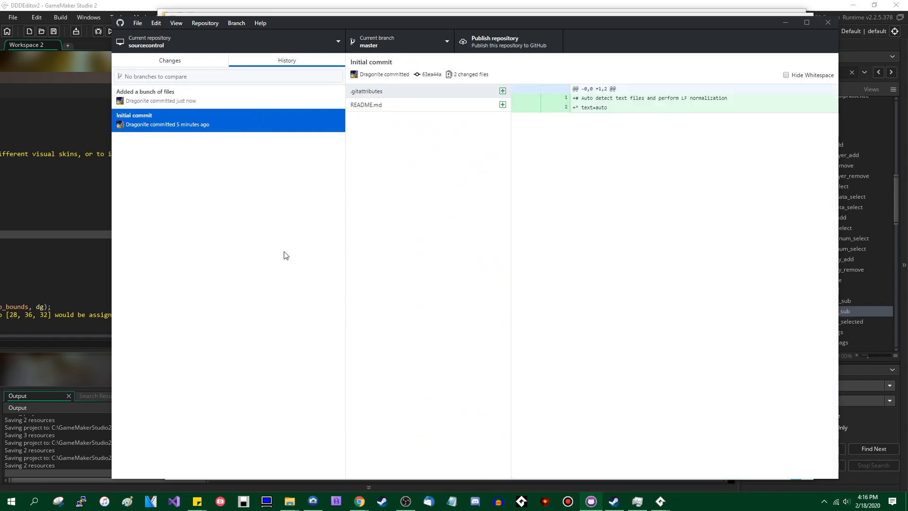
click(461, 90)
click(440, 106)
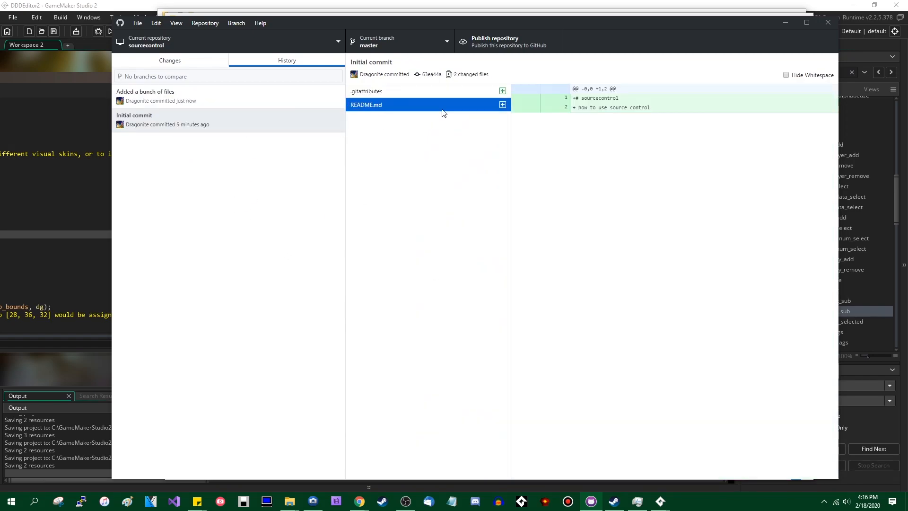
click(239, 124)
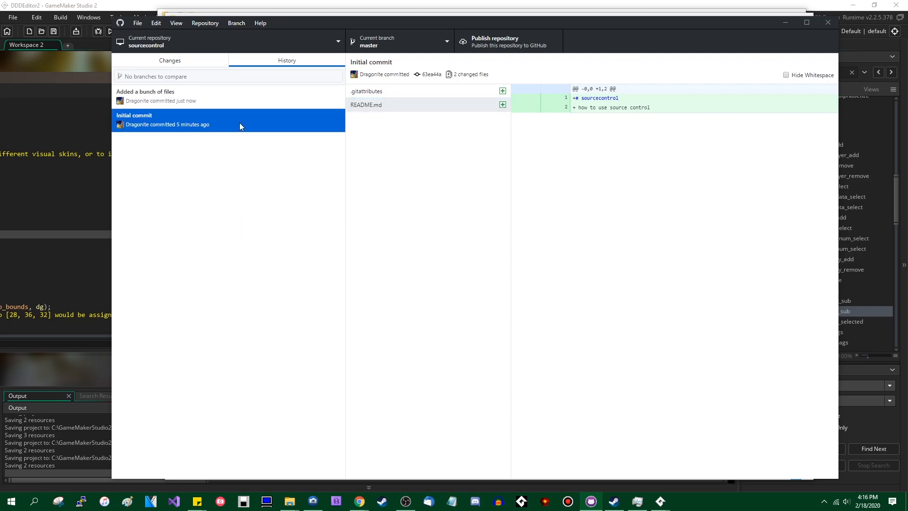
click(169, 61)
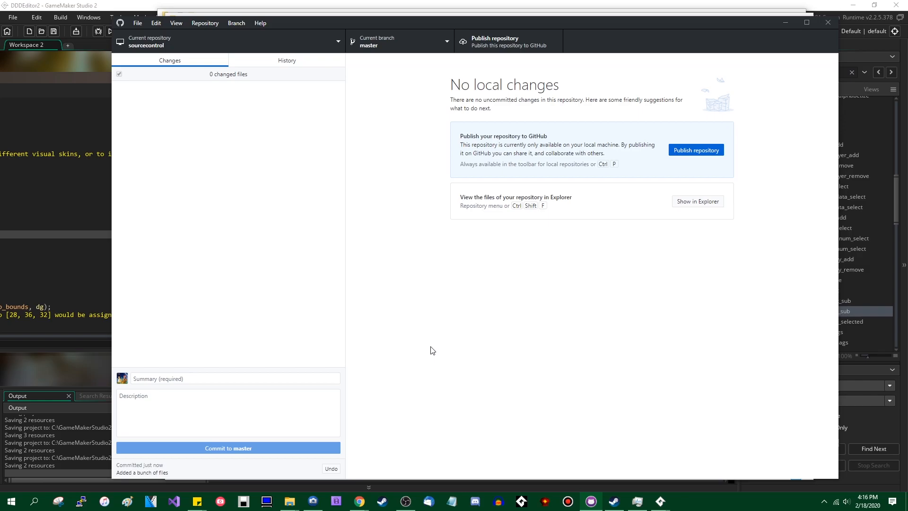
Step: Compare the two commits in the history, return to the uncommitted changes view and check the list of branches
key(ctrl+2)
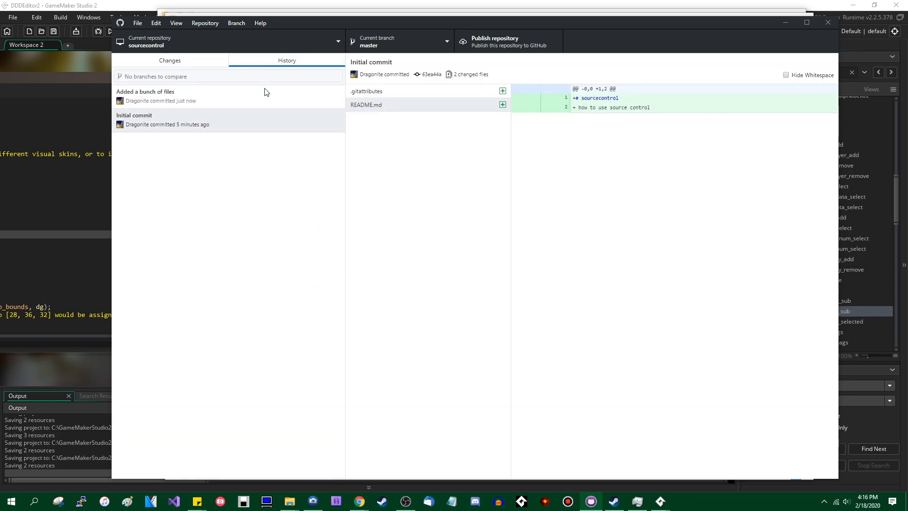
click(300, 102)
click(265, 121)
click(276, 98)
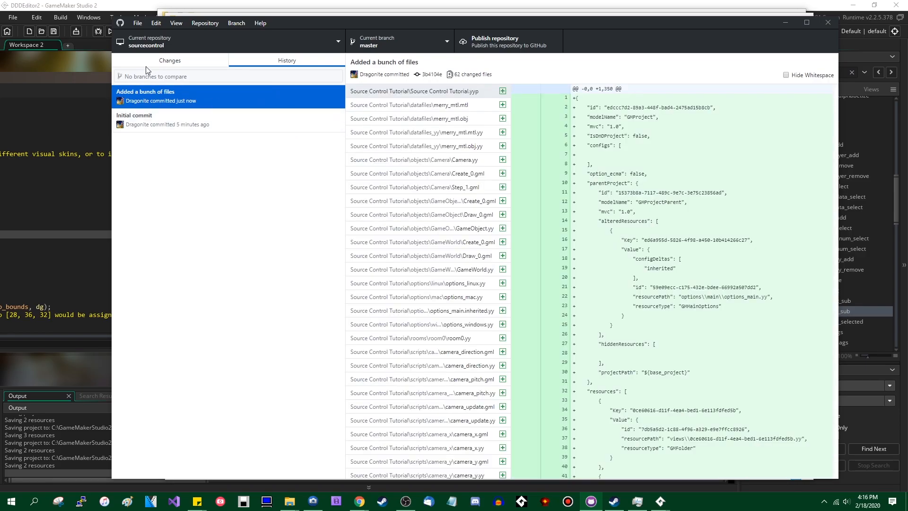
click(163, 60)
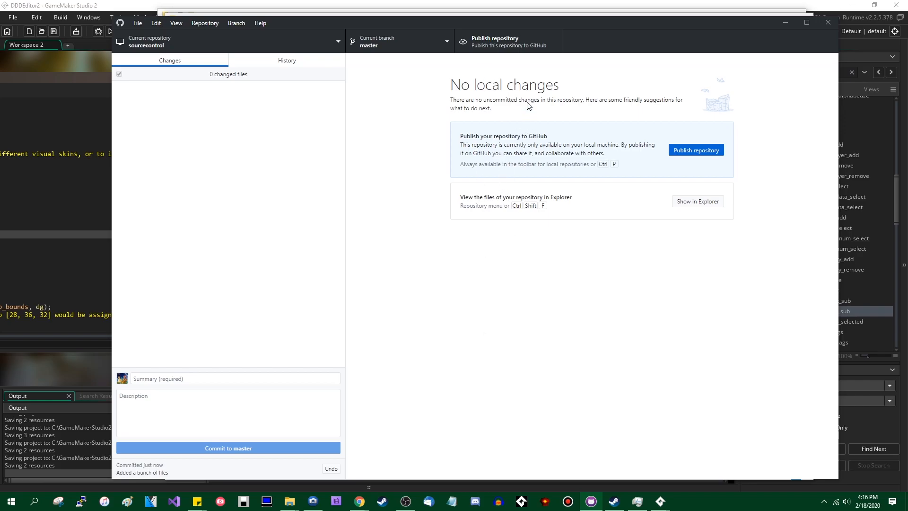
click(437, 47)
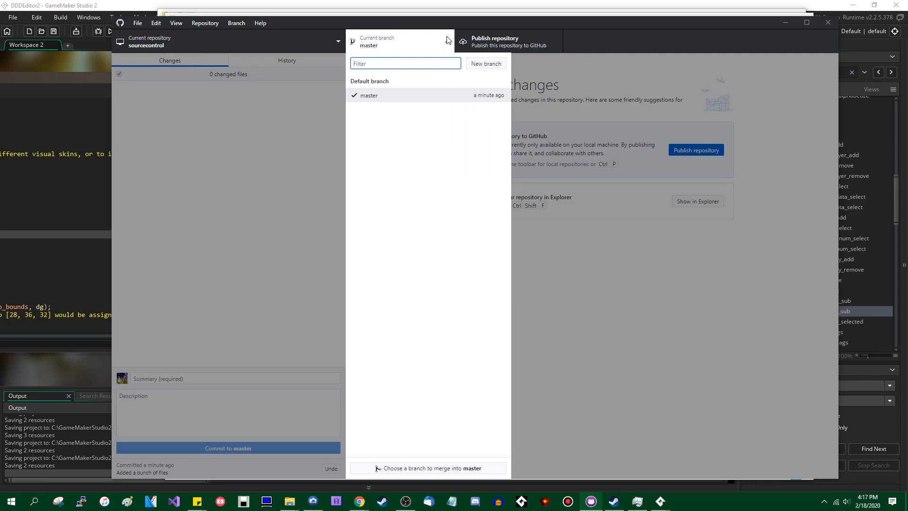
click(446, 38)
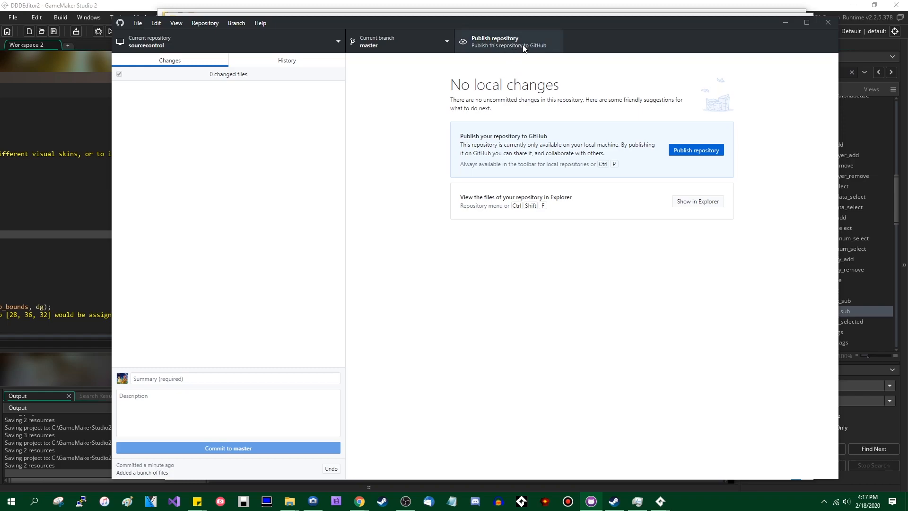
Step: Publish the repository to GitHub.com under the name sourcecontrol, with the option to keep the code private turned off
click(545, 51)
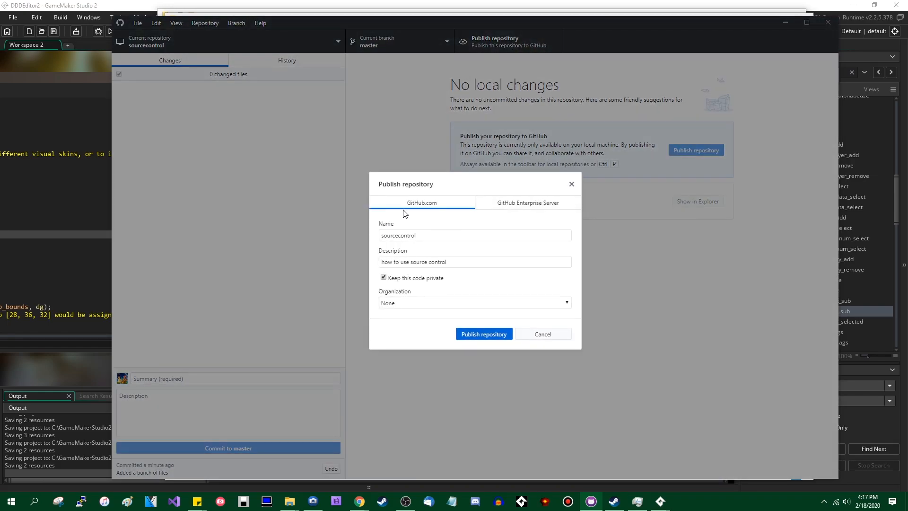
click(524, 235)
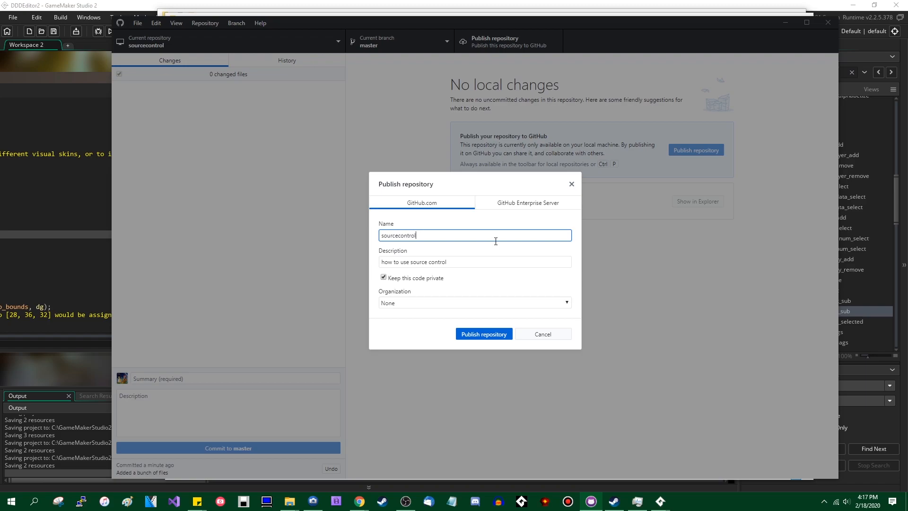
click(389, 280)
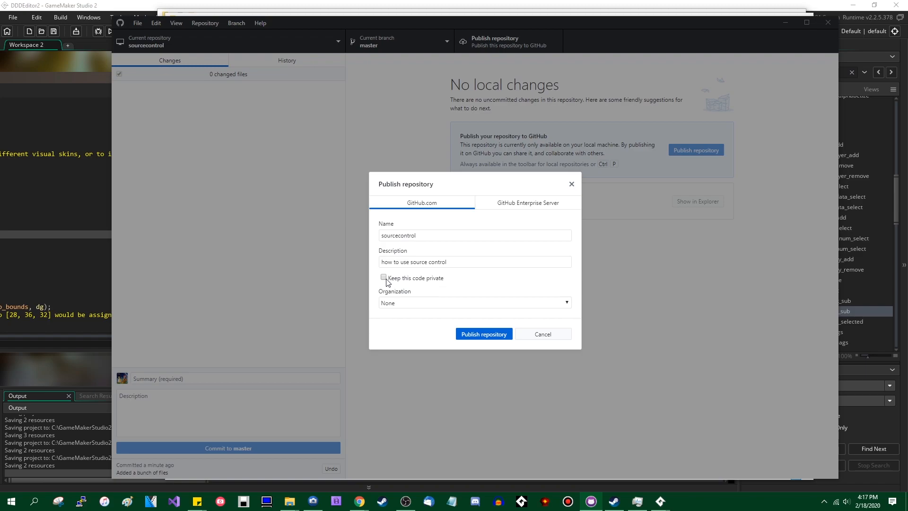
click(492, 303)
click(522, 280)
mouse_move(359, 25)
mouse_down()
mouse_move(260, 26)
mouse_move(358, 18)
mouse_up()
drag(463, 31, 358, 21)
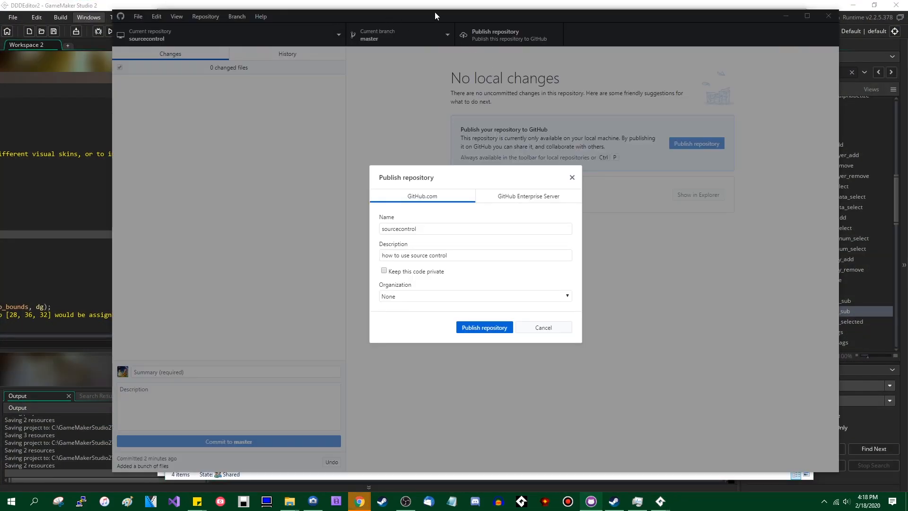
drag(435, 12, 464, 11)
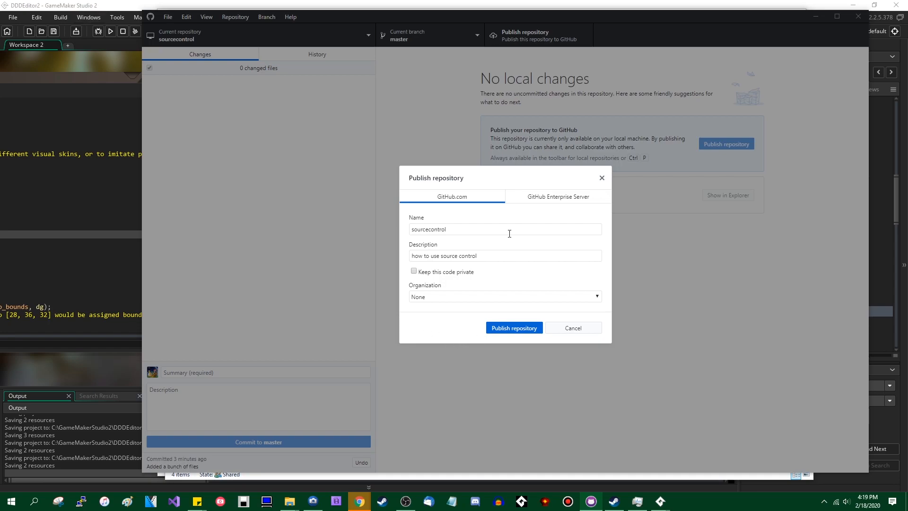
mouse_move(567, 21)
mouse_down()
mouse_move(518, 22)
mouse_move(552, 28)
mouse_up()
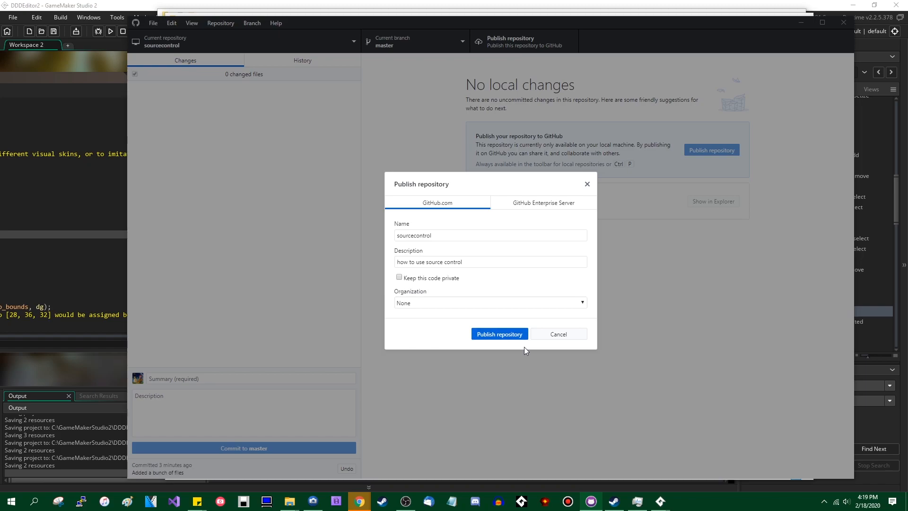
click(500, 335)
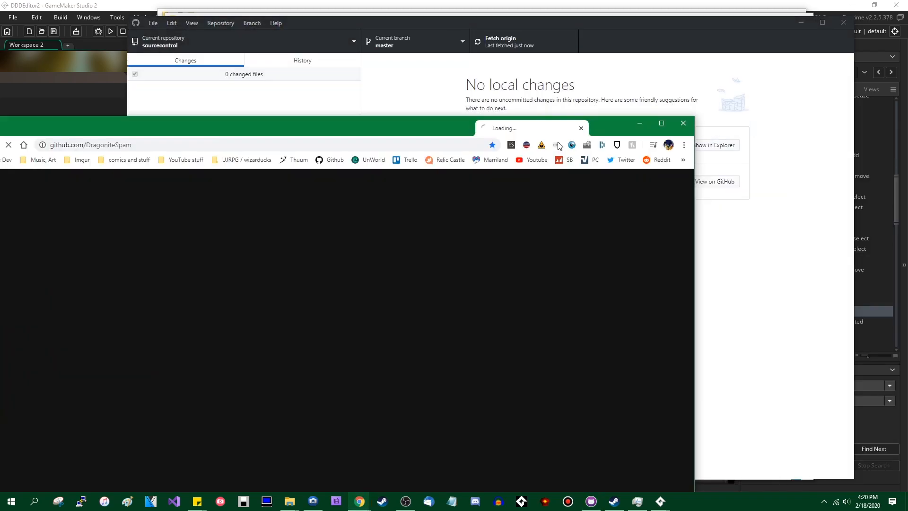
Step: Open the sourcecontrol repository from the GitHub profile's repository list in the browser and view its Source Control Tutorial folder
drag(516, 127, 378, 2)
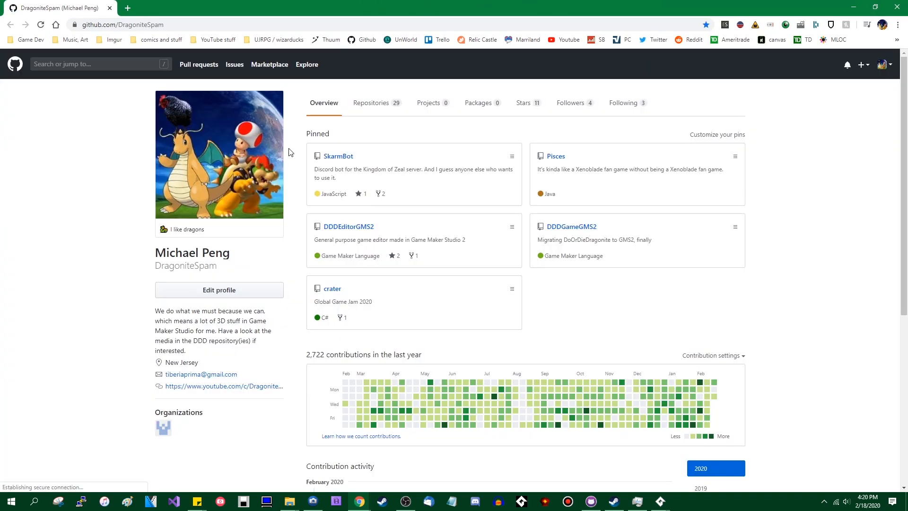
click(370, 103)
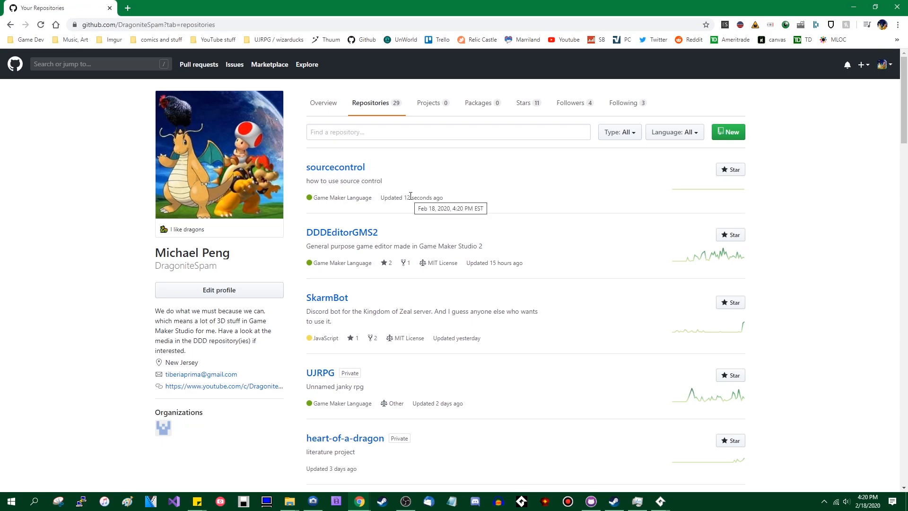
click(335, 167)
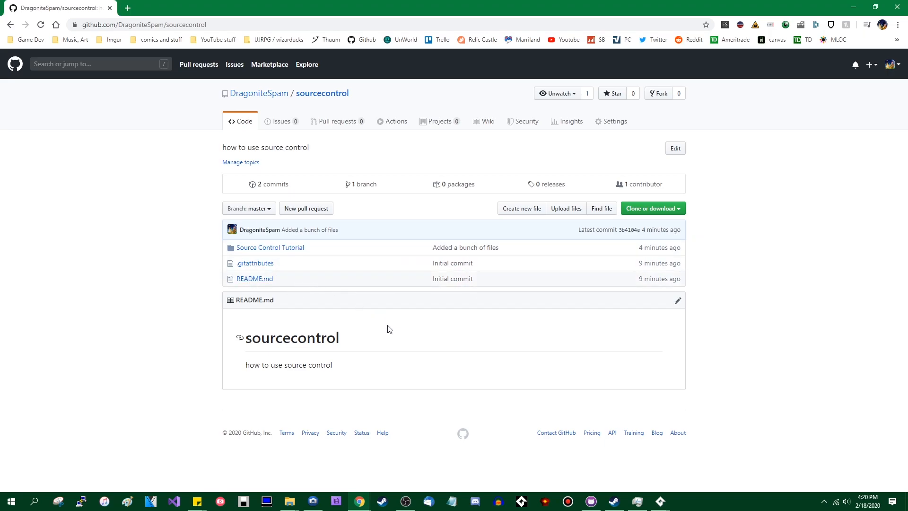
click(295, 247)
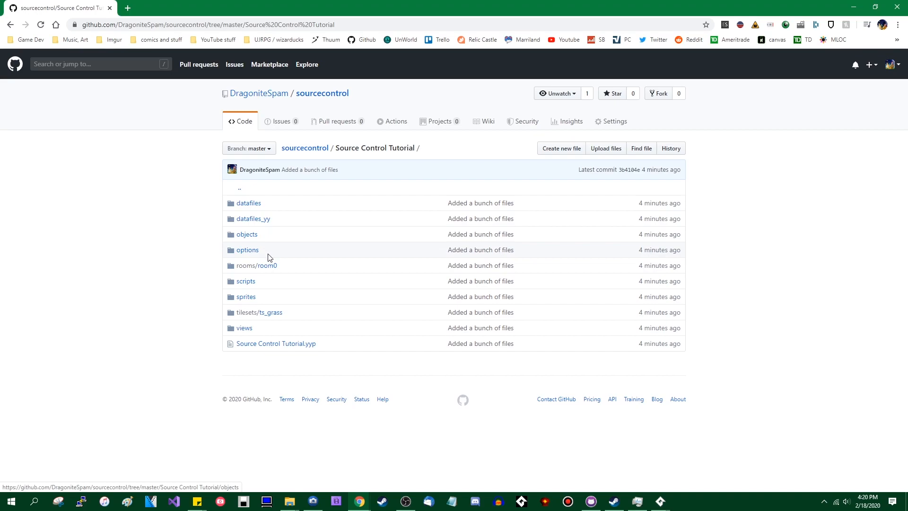
click(306, 151)
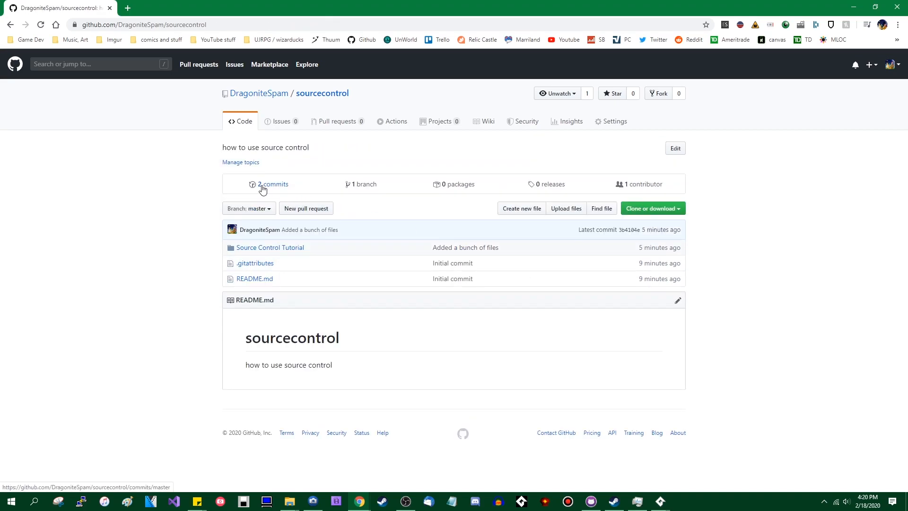
Step: Examine the "Added a bunch of files" commit and its file diffs on GitHub, and return to the repository's main page
click(267, 187)
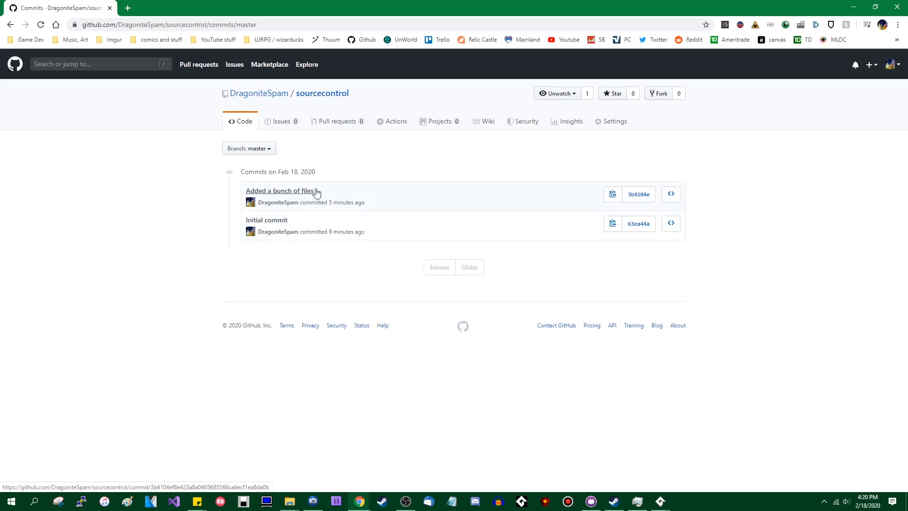
click(294, 194)
scroll(611, 312, down, 5)
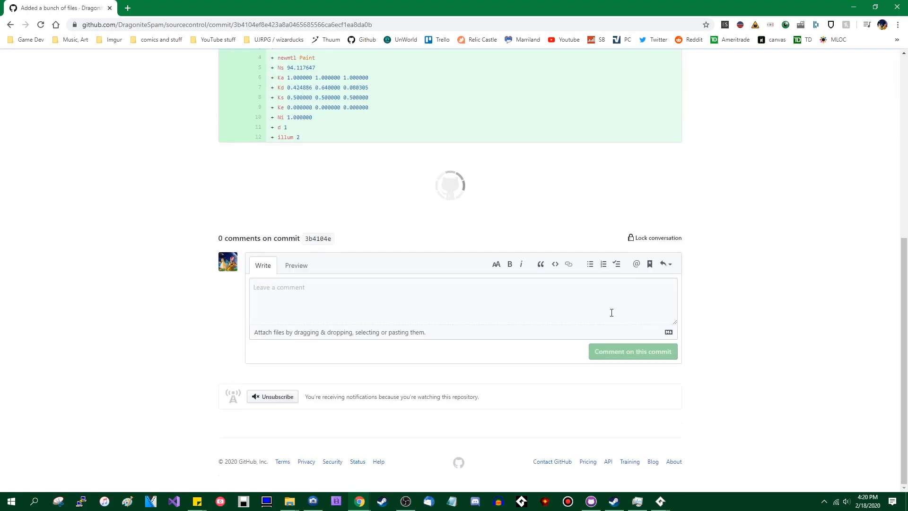
scroll(611, 311, up, 6)
scroll(545, 327, down, 20)
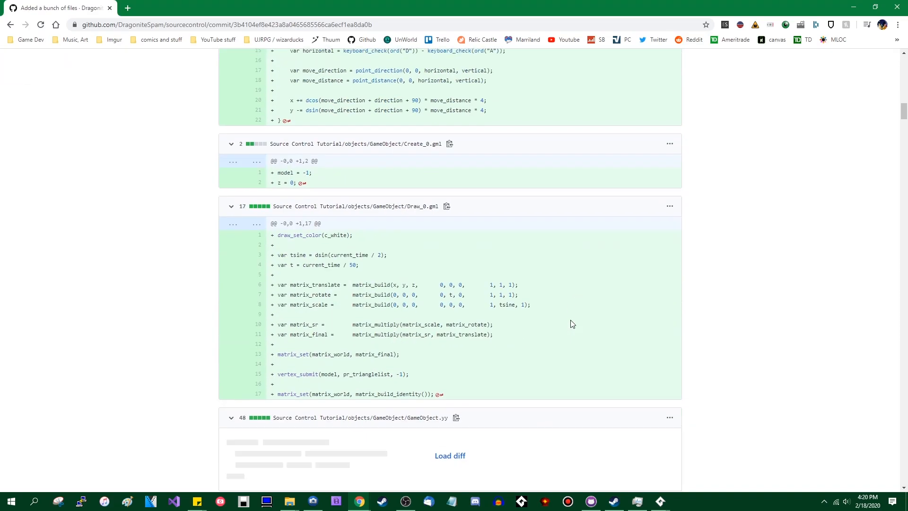
drag(902, 113, 839, 32)
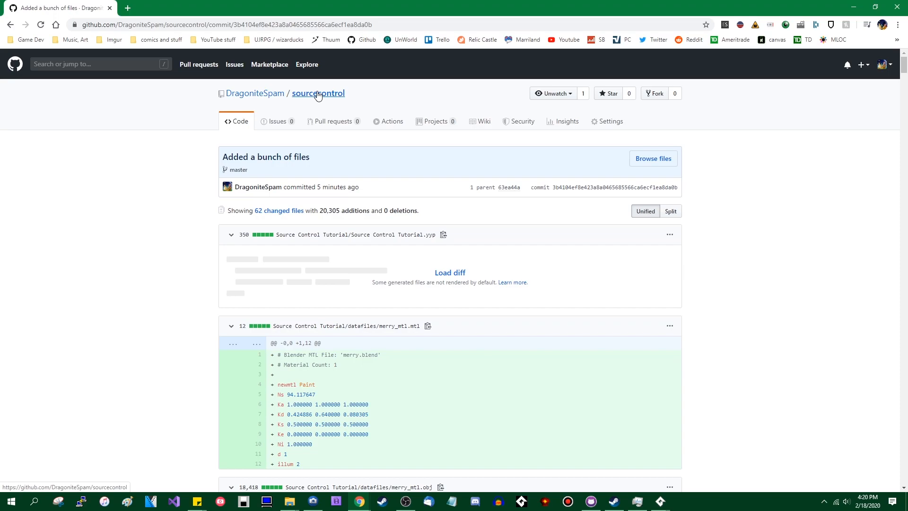
click(318, 94)
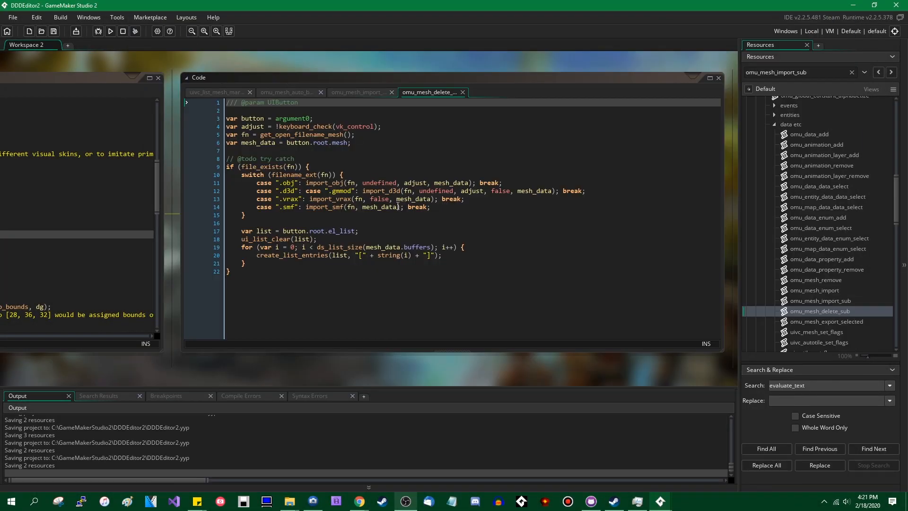
Step: Switch to GameMaker Studio 2 and open Source Control Tutorial.yyp from the Source Control Tutorial folder in the sourcecontrol repository
click(13, 18)
click(351, 240)
key(ctrl+o)
double_click(377, 282)
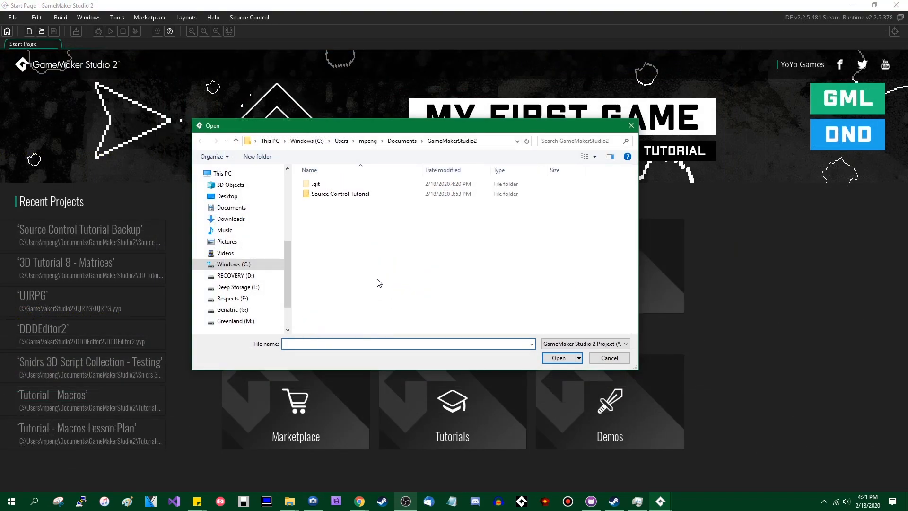
double_click(371, 194)
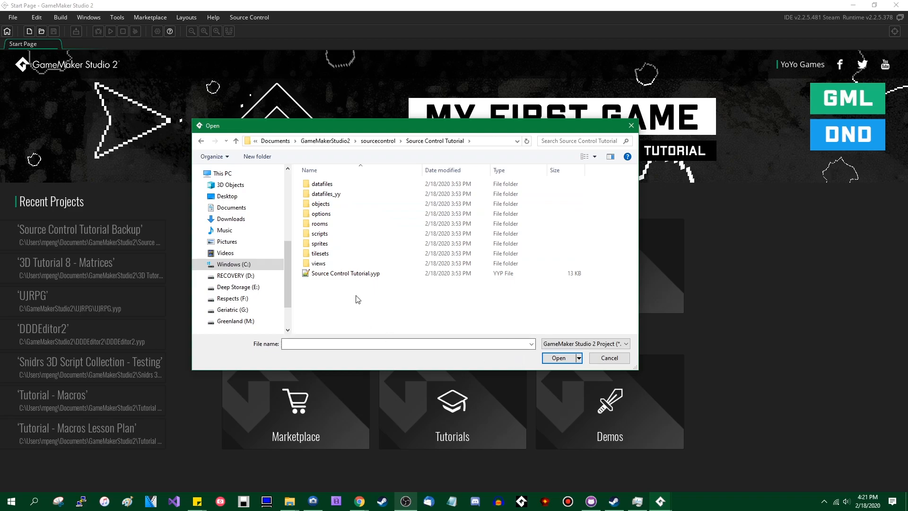
click(414, 275)
click(558, 357)
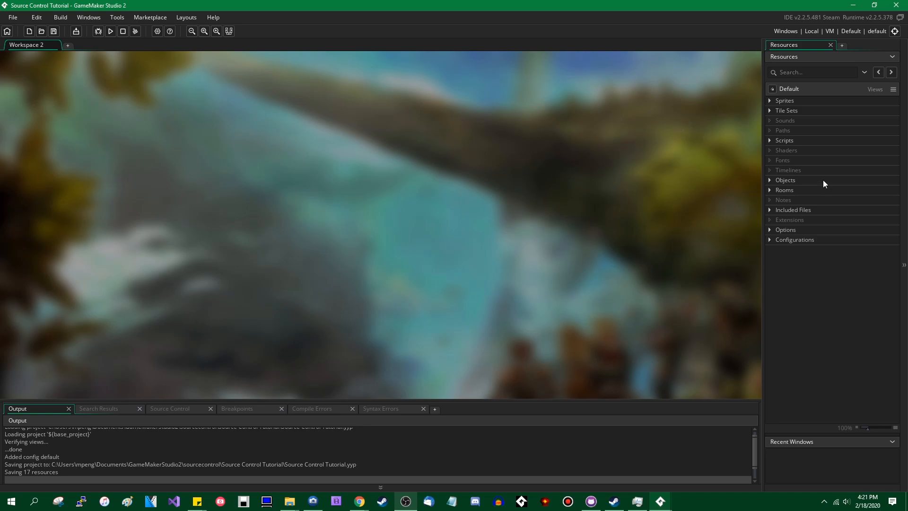
Step: Open the Draw event code of the GameObject object
click(769, 180)
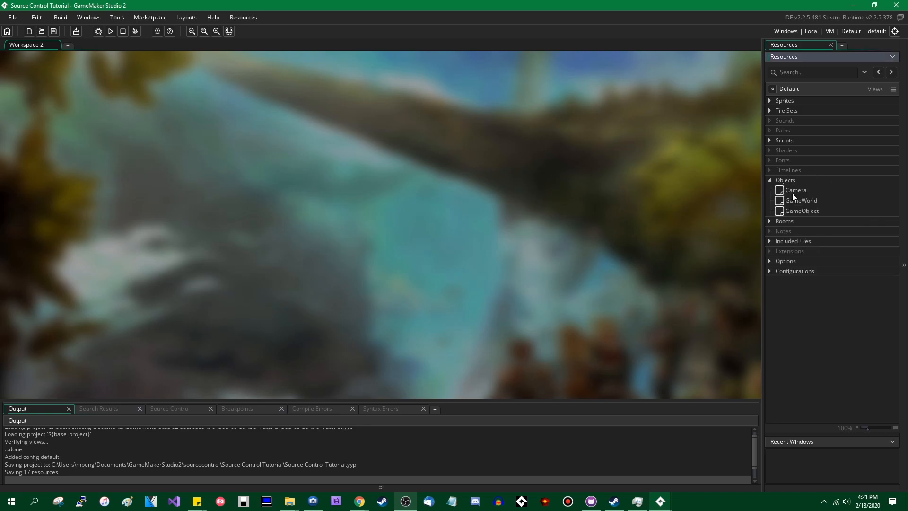
double_click(778, 212)
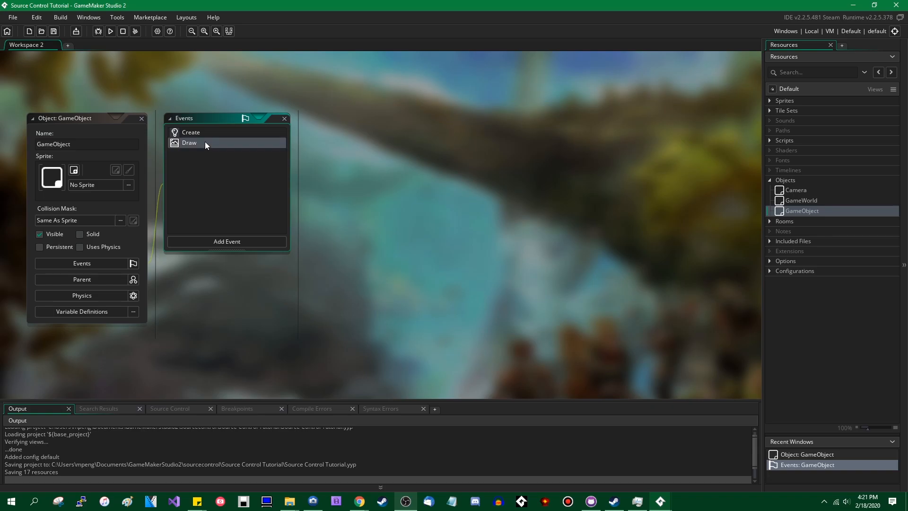
click(205, 142)
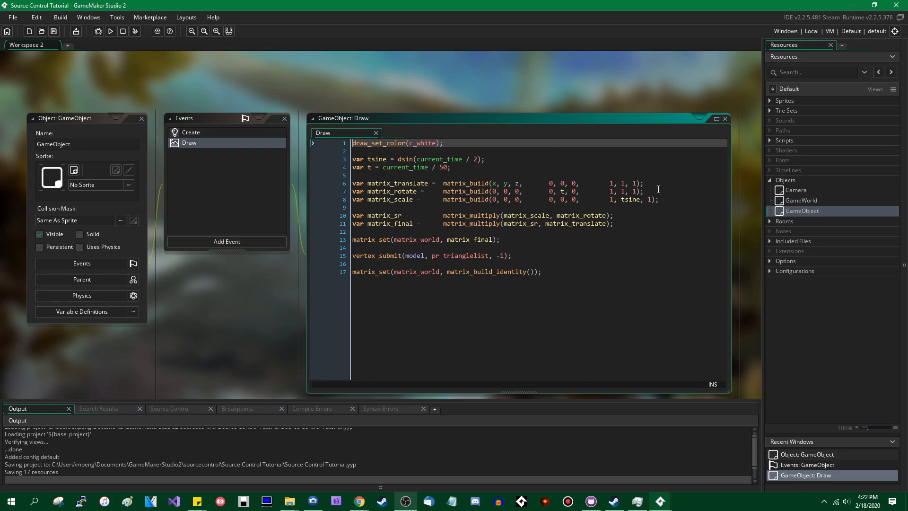
scroll(247, 324, down, 1)
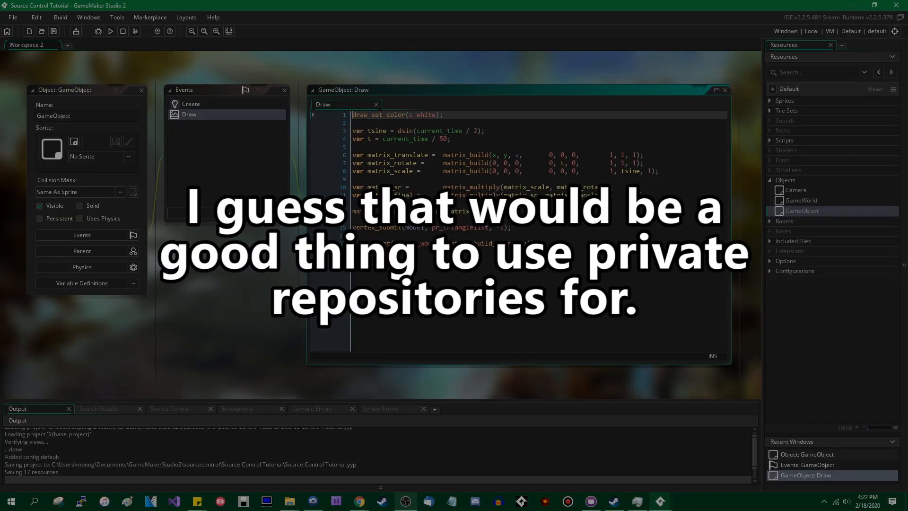
Step: Delete the matrix_rotate, matrix_scale, matrix_sr and matrix_final lines, and pass matrix_translate to the first matrix_set call instead
drag(641, 194, 192, 159)
key(BackSpace)
key(BackSpace)
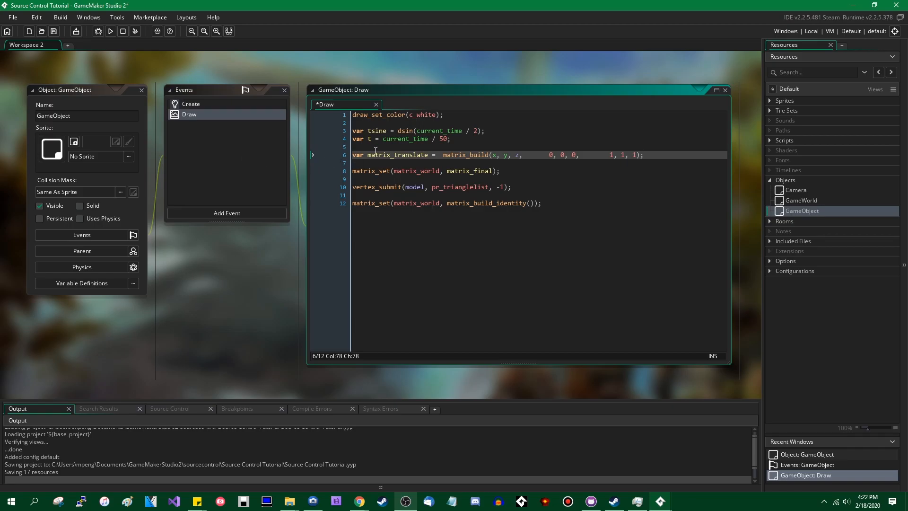
double_click(397, 155)
key(ctrl+c)
double_click(478, 170)
key(ctrl+v)
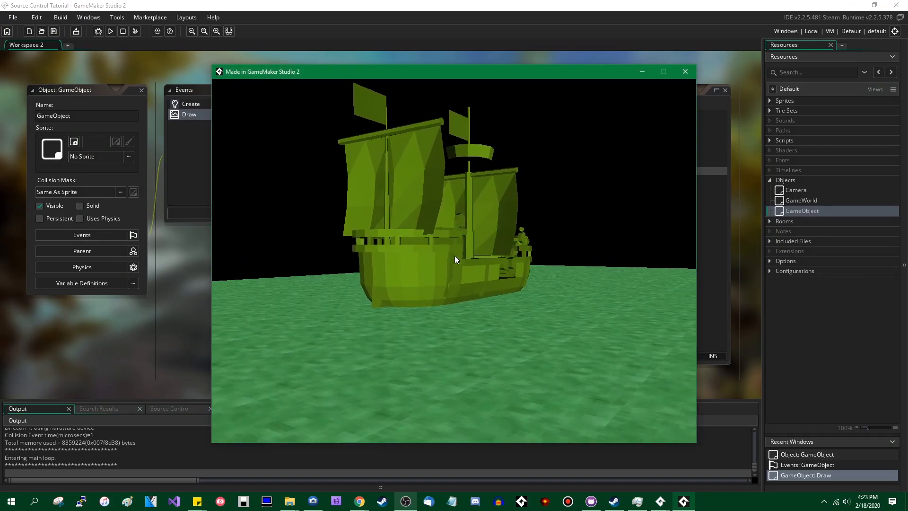
Step: Test the running game by moving the camera around the ship, and close the game
key(w)
key(d)
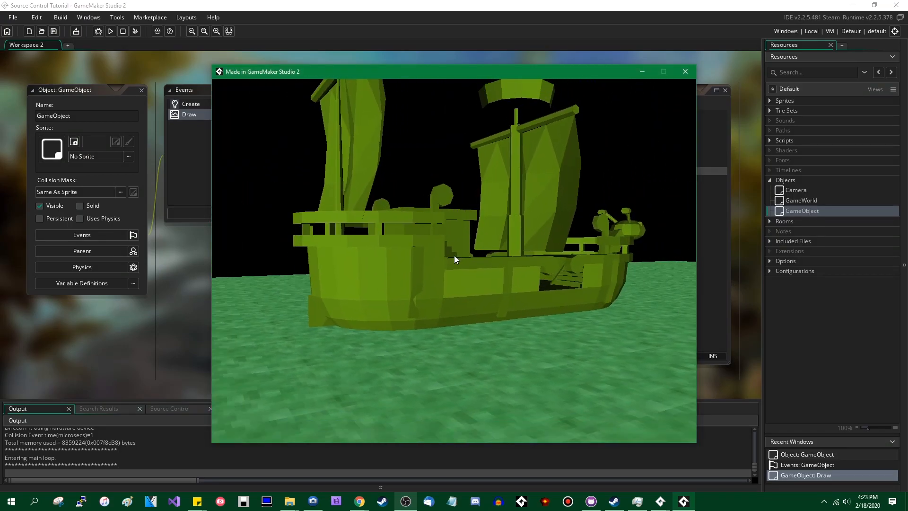
key(s)
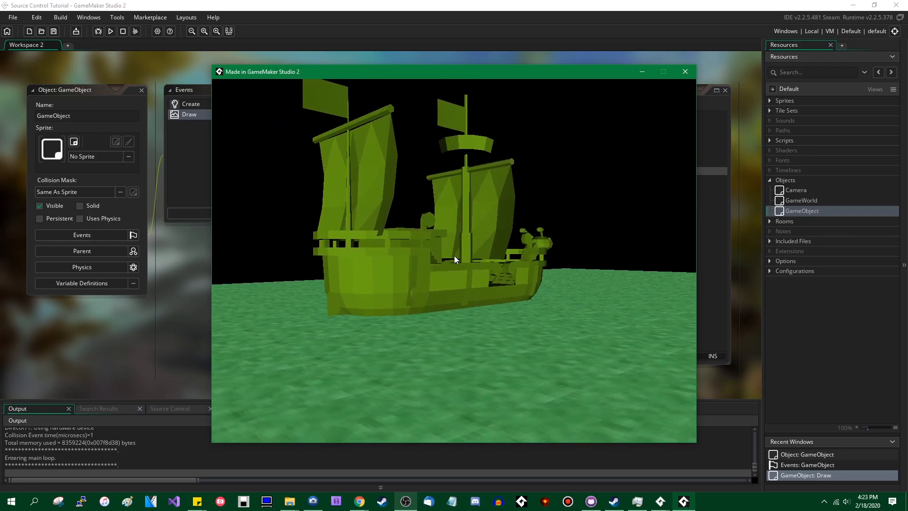
key(Escape)
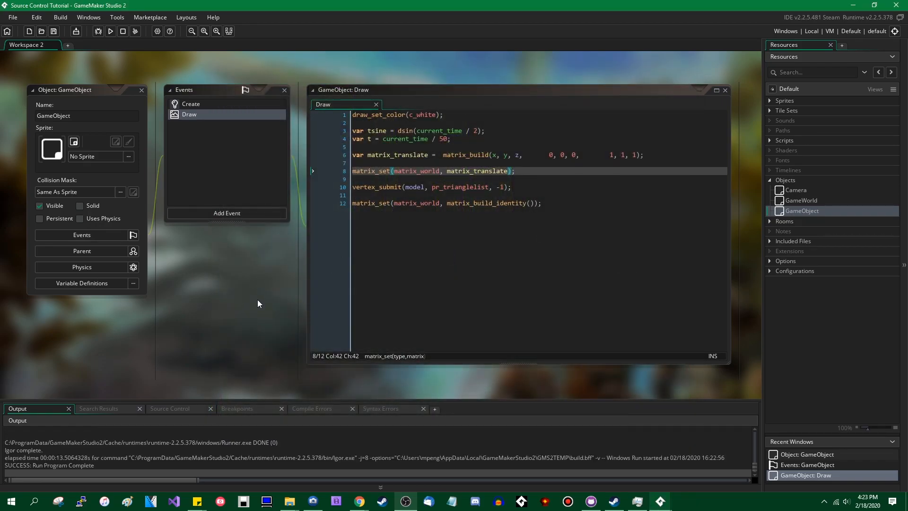
Step: Switch to GitHub Desktop and examine the removed and added lines in the uncommitted diff of Draw_0.gml
click(591, 501)
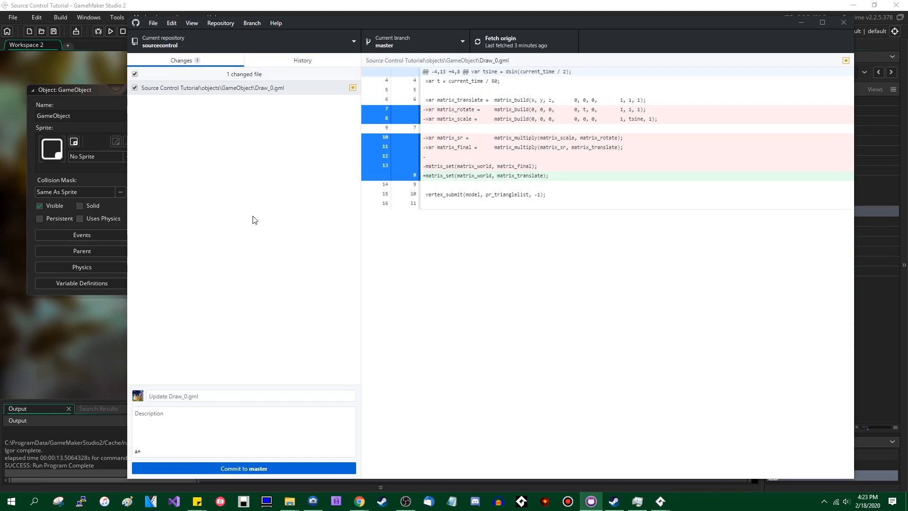
click(290, 88)
mouse_move(380, 24)
mouse_down()
mouse_move(368, 20)
mouse_move(379, 22)
mouse_up()
click(208, 395)
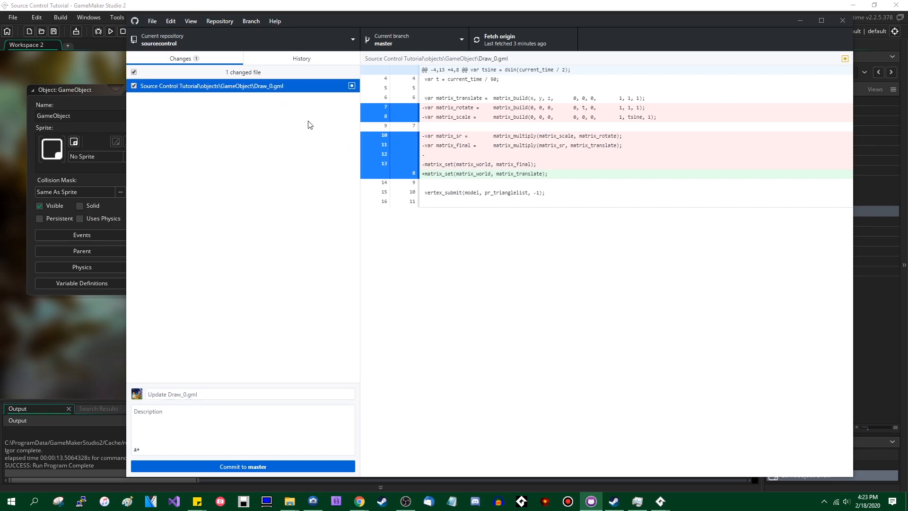
click(301, 56)
click(204, 60)
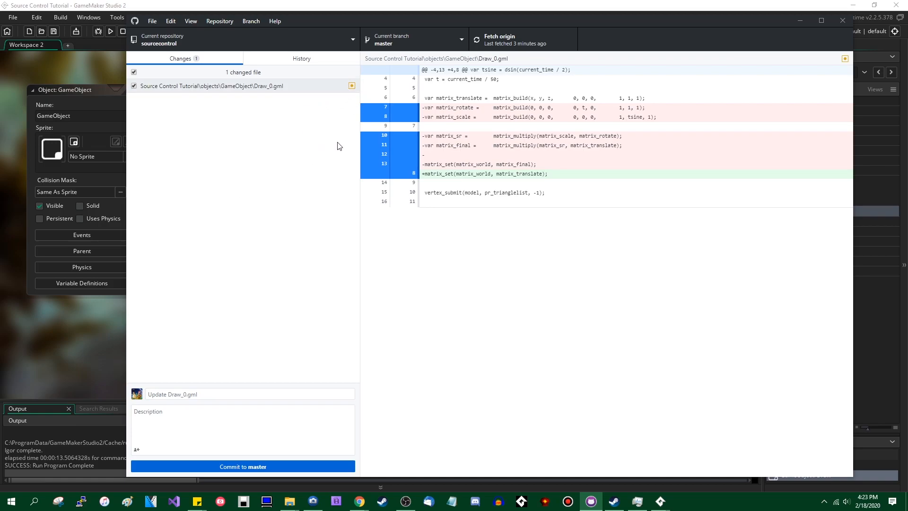
drag(547, 154, 545, 200)
click(590, 161)
drag(566, 164, 379, 108)
click(577, 168)
Step: Commit the Draw_0.gml change to master with the summary "Make the ship stop spazzing out"
click(233, 394)
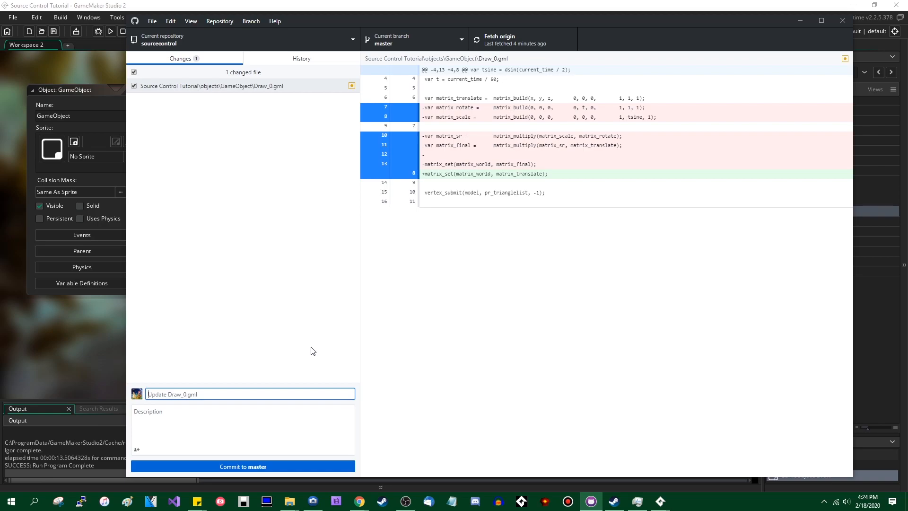
text(Make the ship stop spazzing out)
click(258, 466)
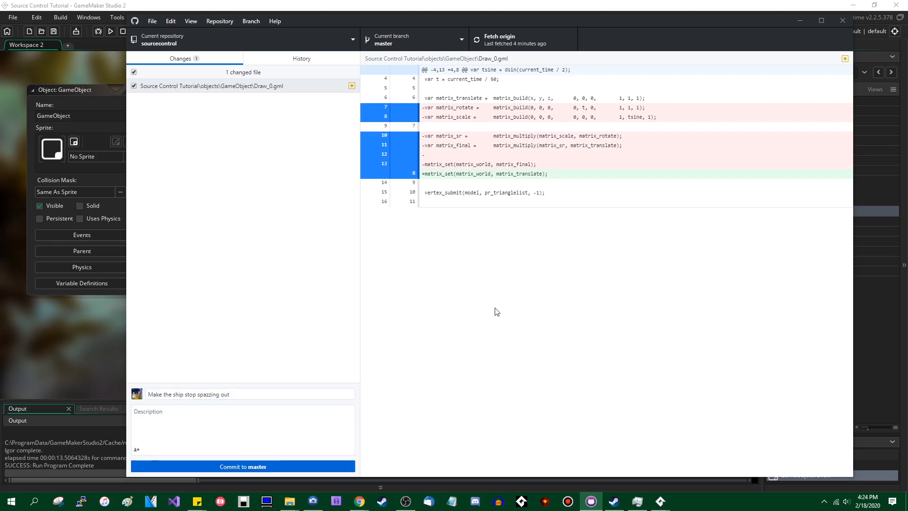
Step: Check the branch list, compare the two newest commits in the history with the Draw_0.gml diff, and return to the uncommitted changes view
click(411, 41)
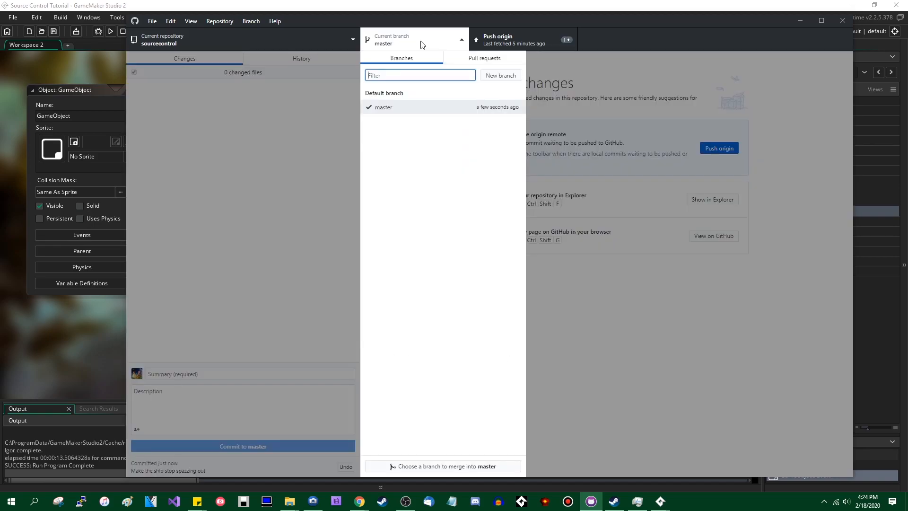
click(455, 44)
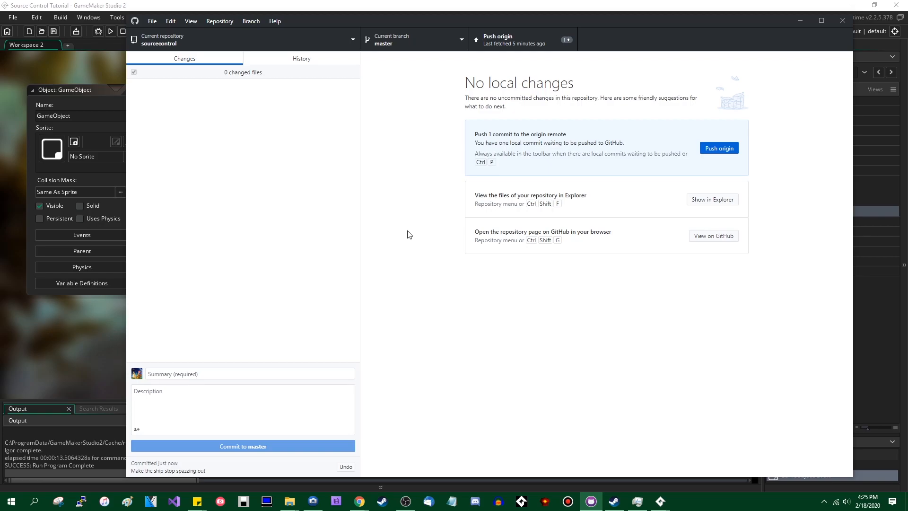
click(313, 60)
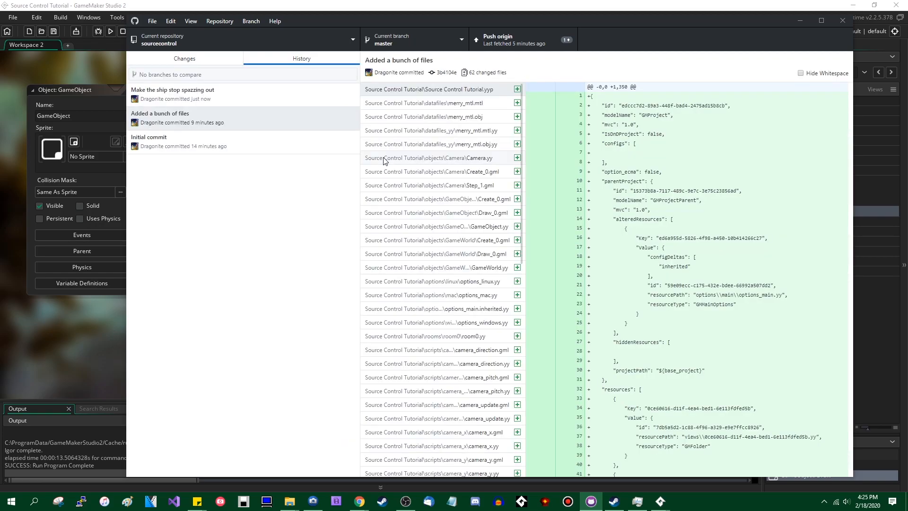
click(238, 98)
click(245, 112)
click(257, 98)
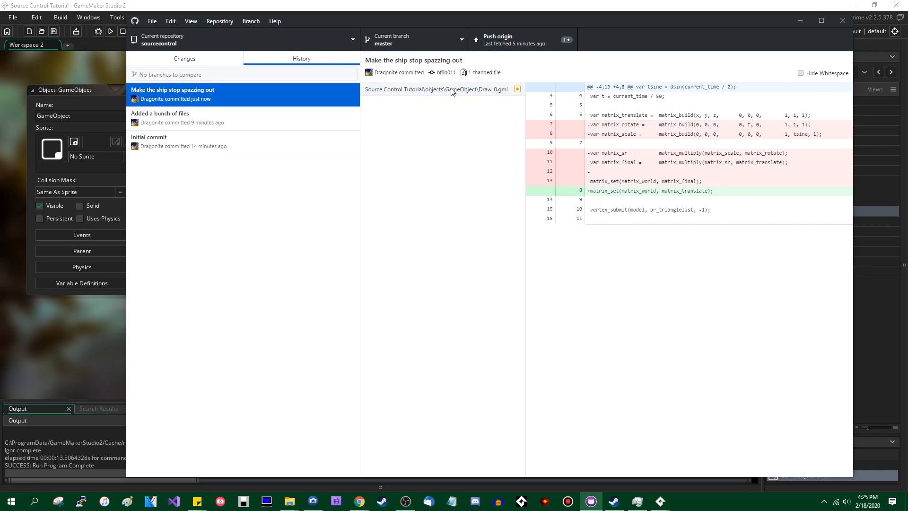
click(452, 90)
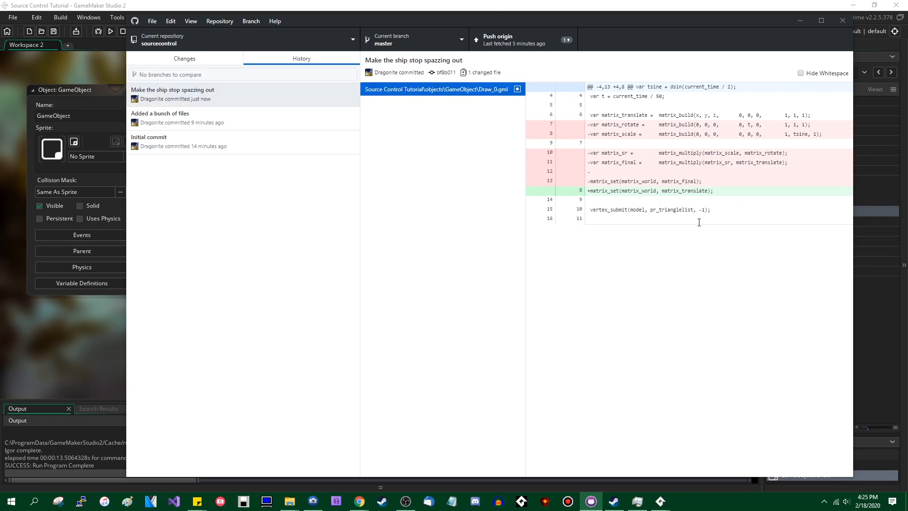
click(184, 59)
Step: Switch to GameMaker Studio 2 and open the Create event code of the Camera object
key(alt+Tab)
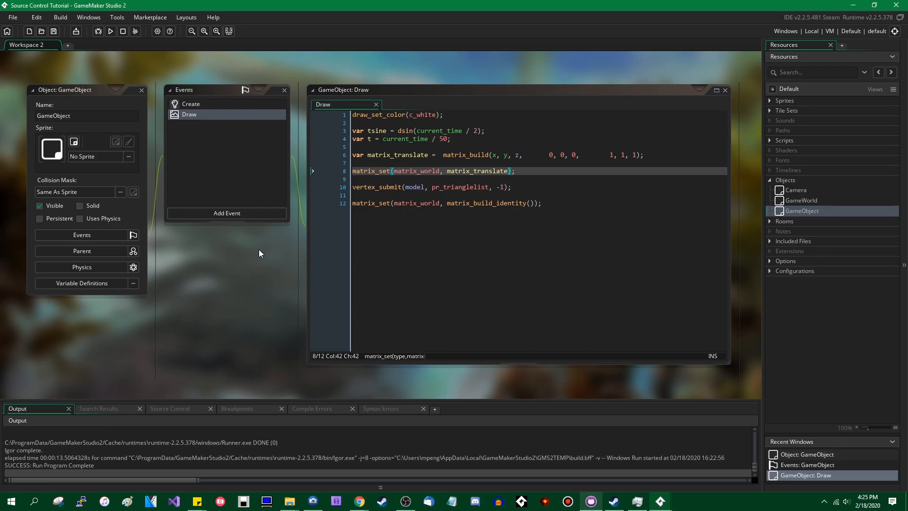
double_click(796, 190)
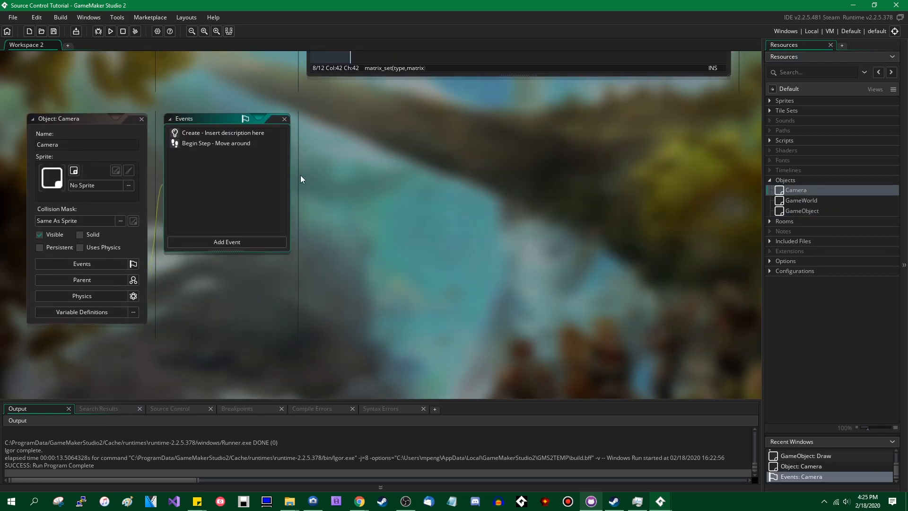
double_click(258, 133)
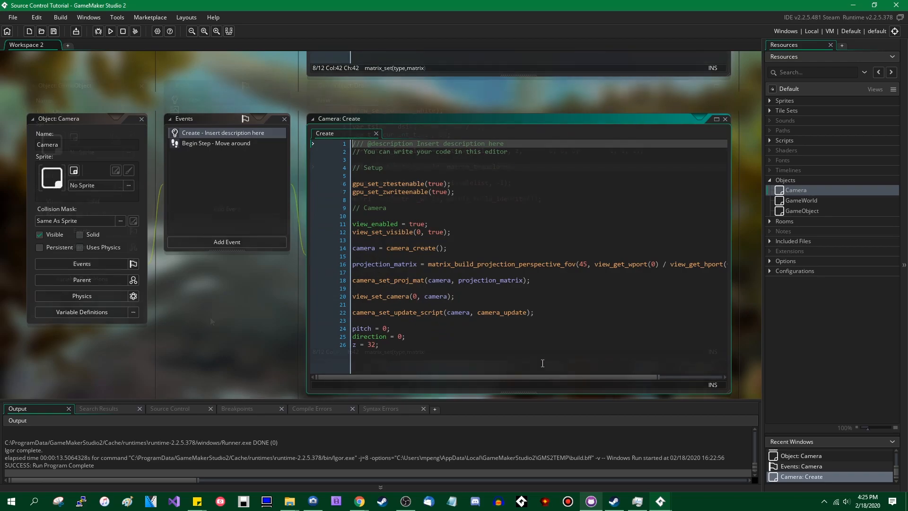
Step: Set the field-of-view argument of matrix_build_projection_perspective_fov in the Camera Create code to 60, test-run the game, and close it
scroll(222, 316, up, 5)
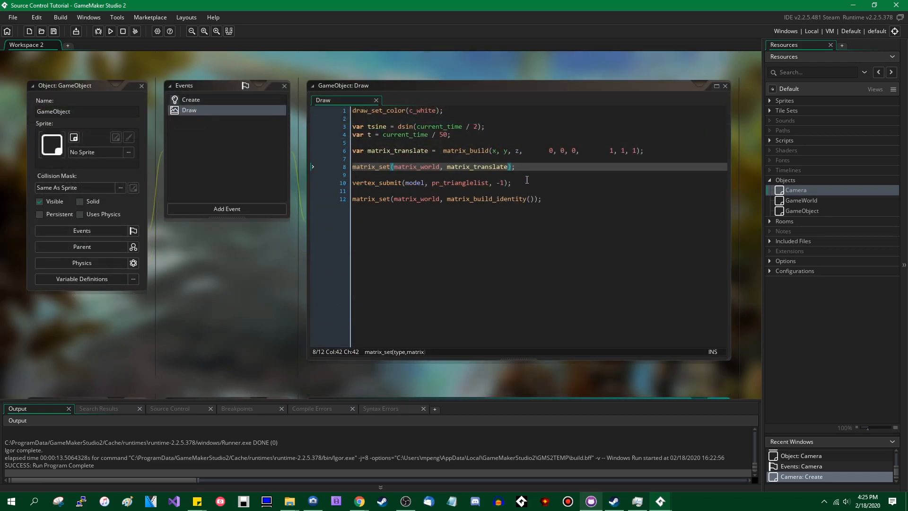
scroll(267, 307, down, 5)
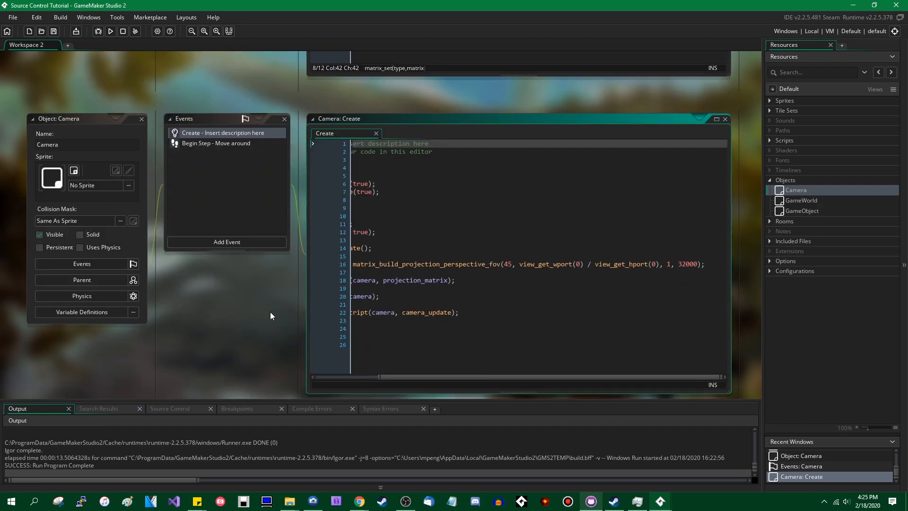
scroll(228, 310, down, 1)
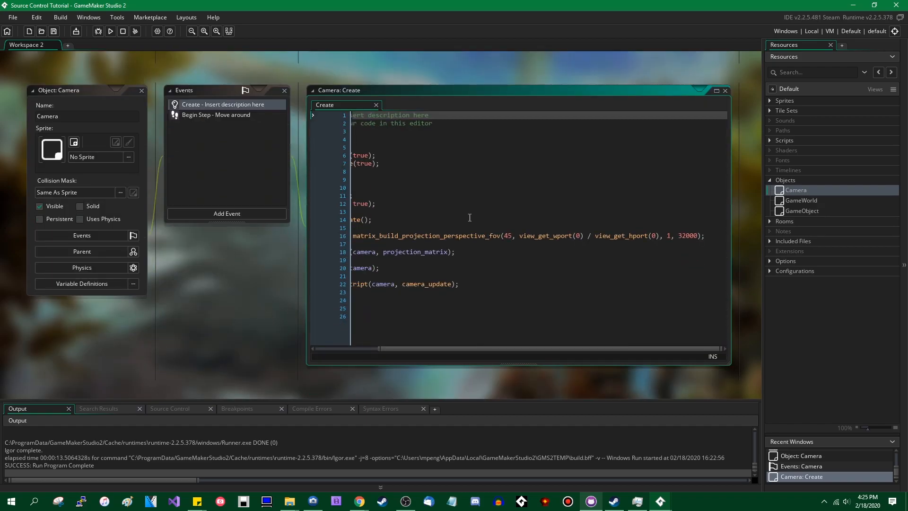
click(507, 230)
key(Down)
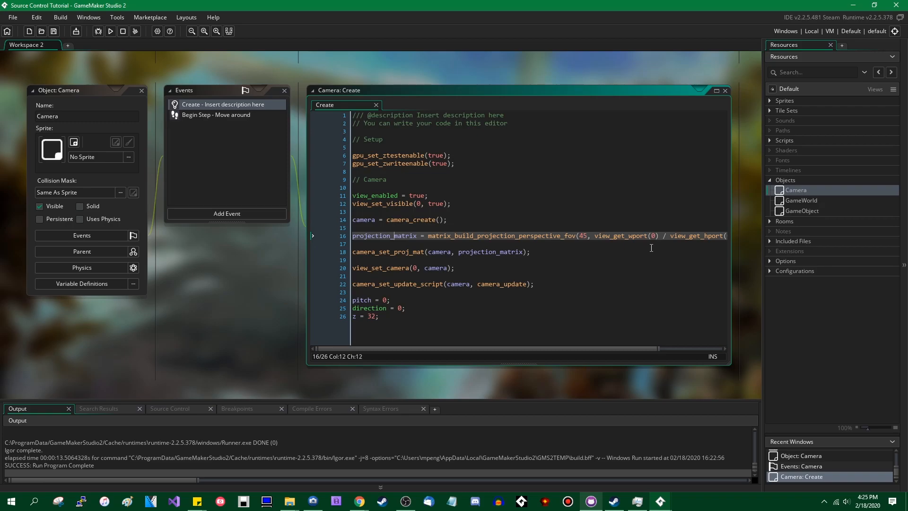
key(Right)
key(Right)
key(Right)
key(Right)
key(Right)
key(Right)
key(Right)
key(Right)
key(Right)
key(Right)
key(Right)
key(Right)
key(Right)
key(Right)
key(Right)
key(Right)
key(Right)
key(Right)
key(Right)
key(Right)
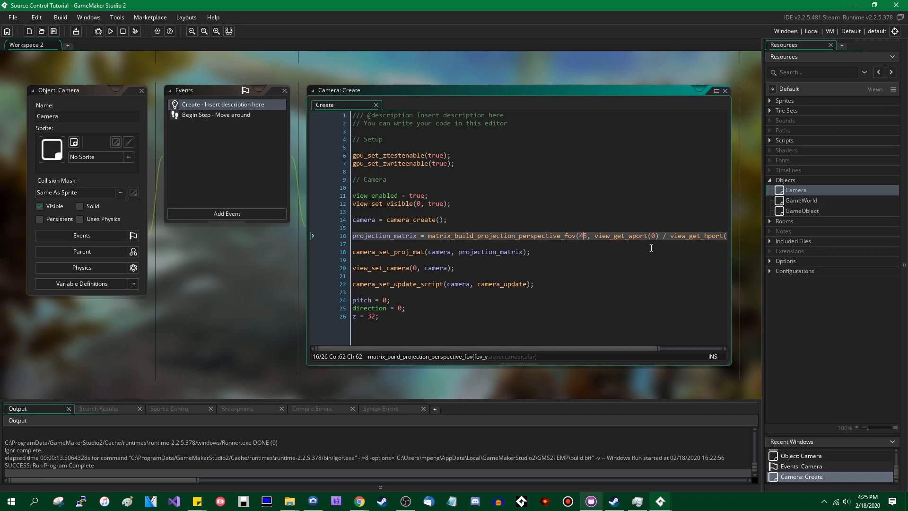
key(Delete)
key(Delete)
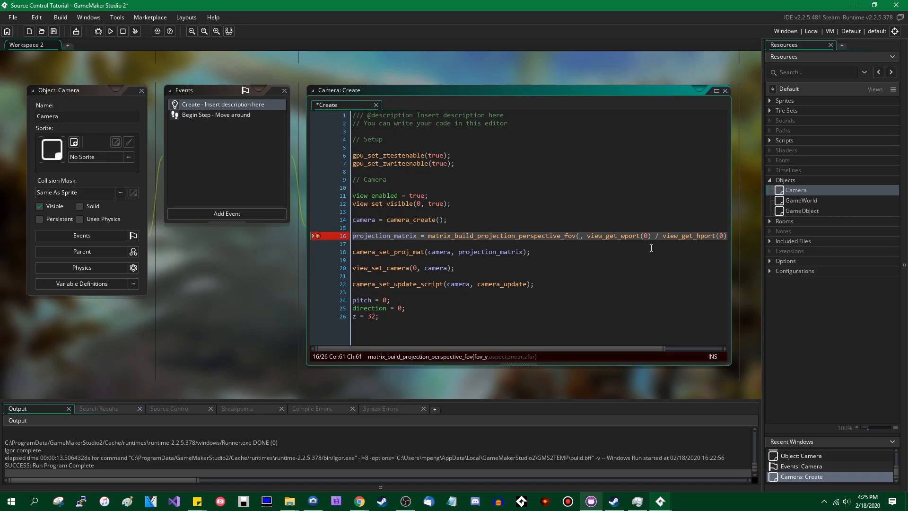
text(60)
key(F5)
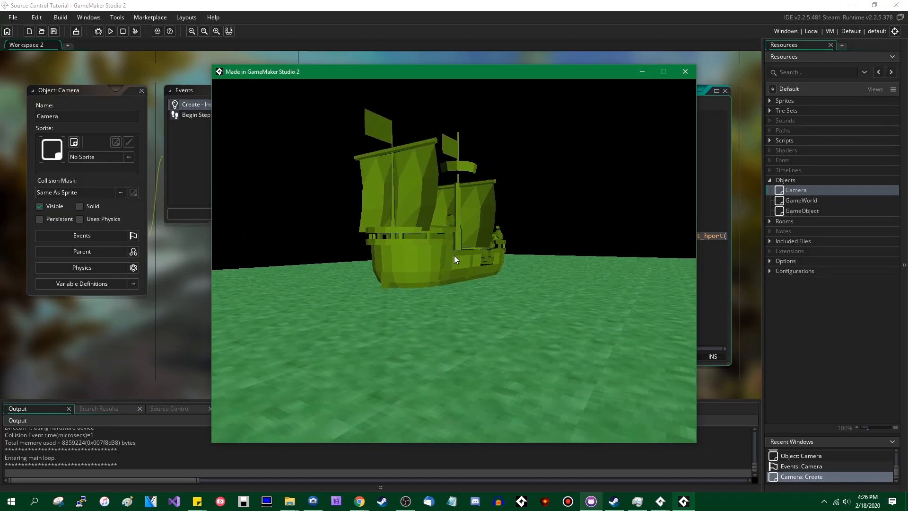
key(Escape)
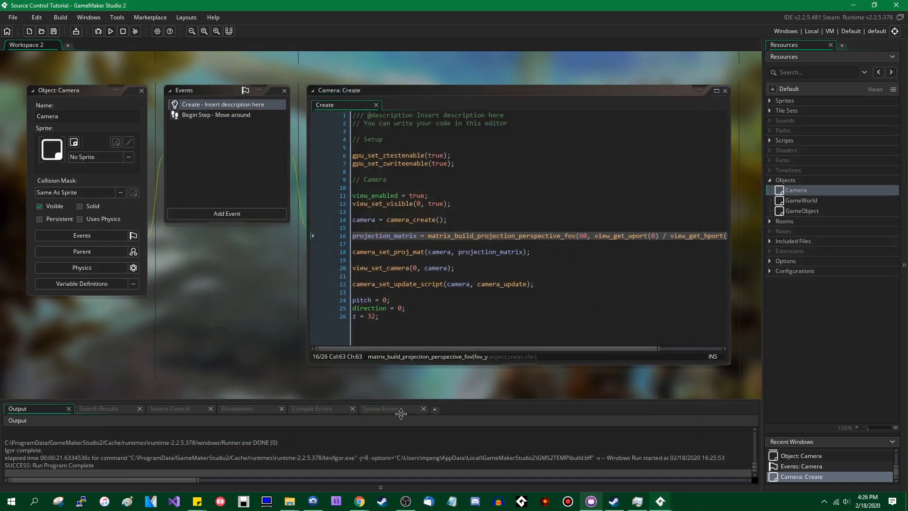
Step: Switch to GitHub Desktop and commit the Create_0.gml change to master with the summary "increased field of view"
click(590, 501)
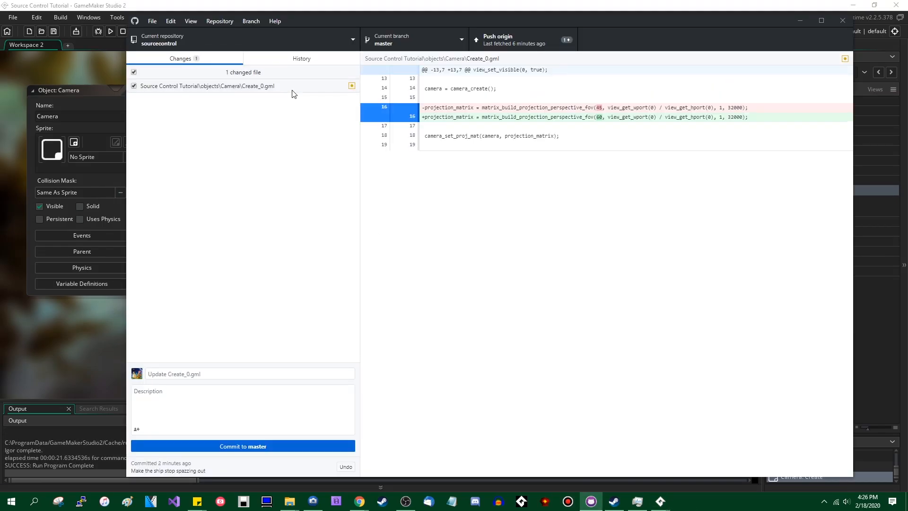
click(289, 370)
text(increased field of view)
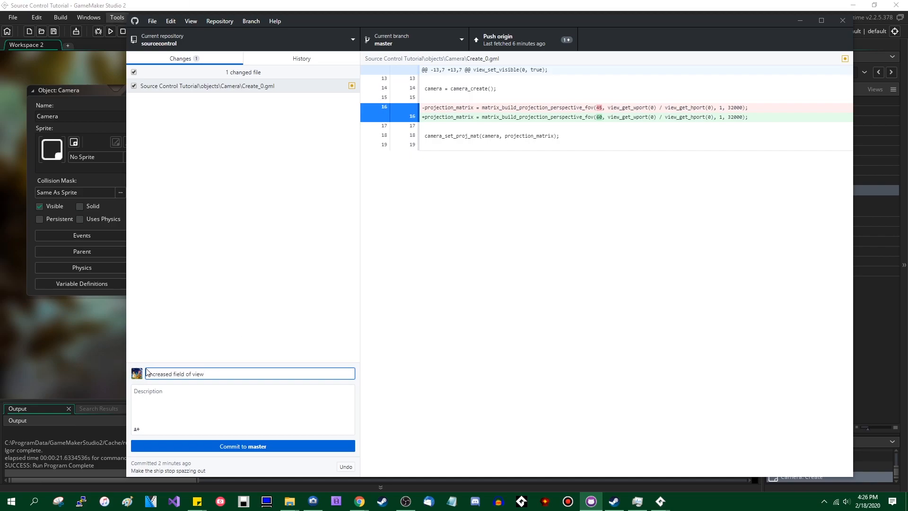
click(233, 445)
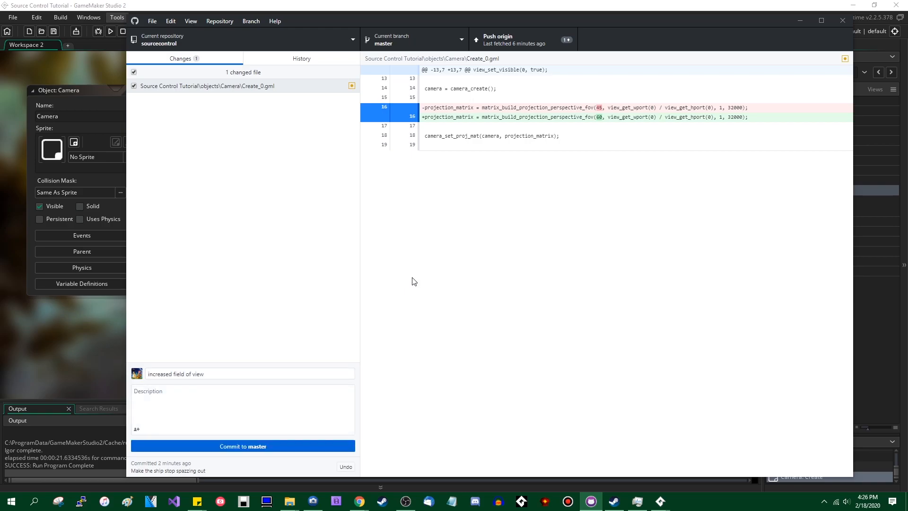
Step: Check the newest commit in the history and return to the uncommitted changes view
click(301, 58)
click(203, 95)
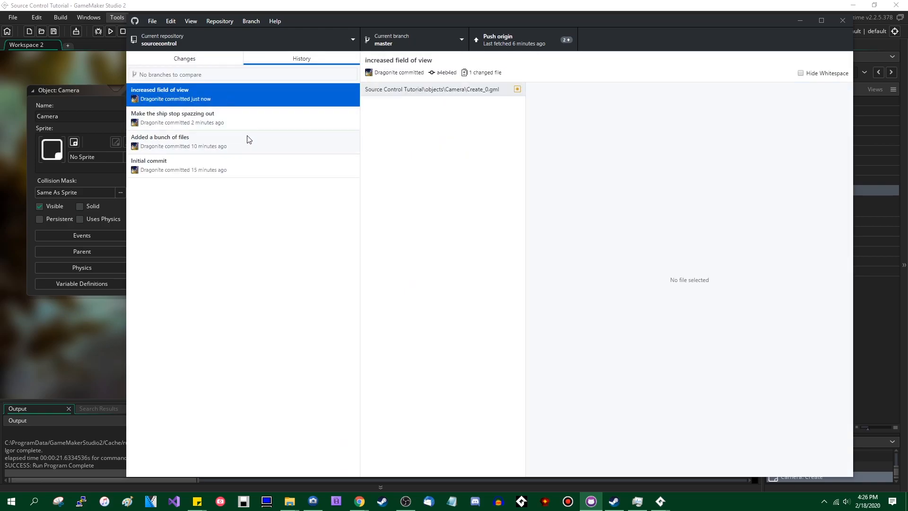
click(188, 61)
click(286, 63)
click(203, 64)
Step: Switch to GameMaker Studio 2, comment out the vertex_submit line in the GameObject Draw code, and save the project
key(alt+Tab)
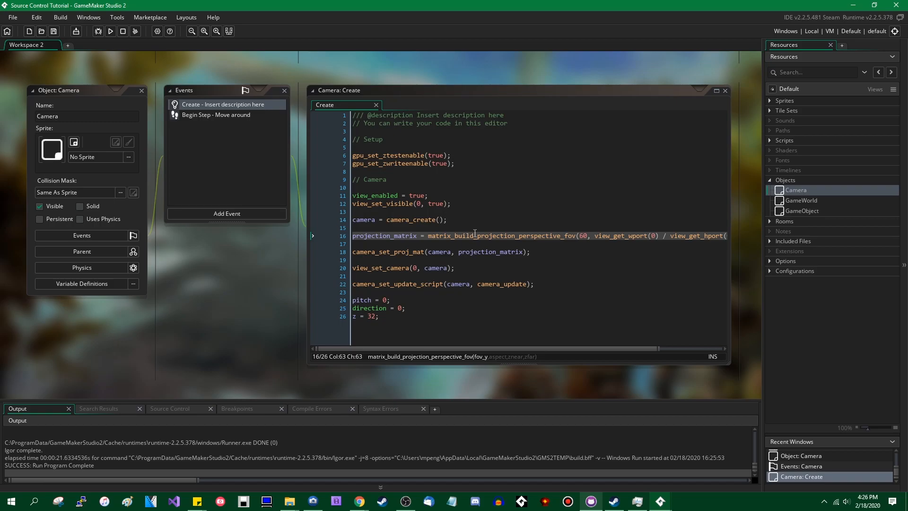
scroll(246, 323, up, 6)
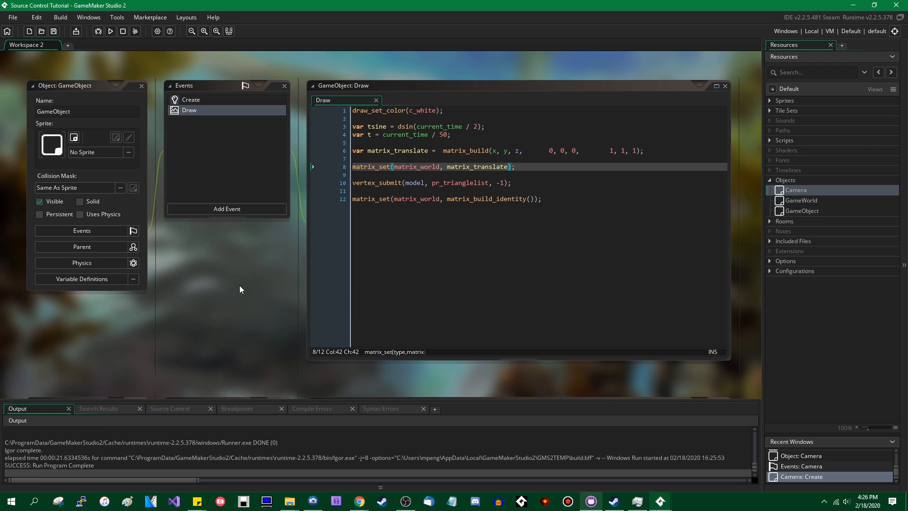
click(587, 184)
key(Home)
text(//)
key(ctrl+s)
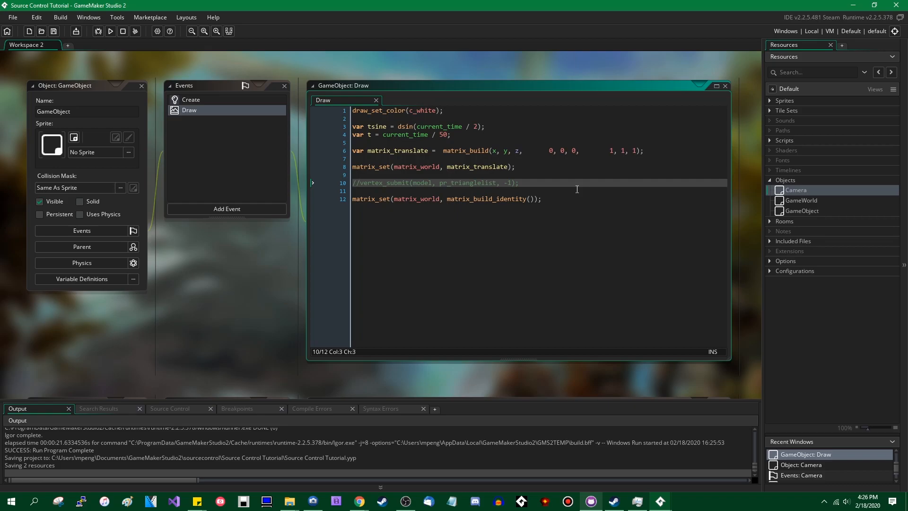
click(594, 180)
Step: Switch to GitHub Desktop and commit the Draw_0.gml change to master with the summary "made ship invisible"
click(614, 501)
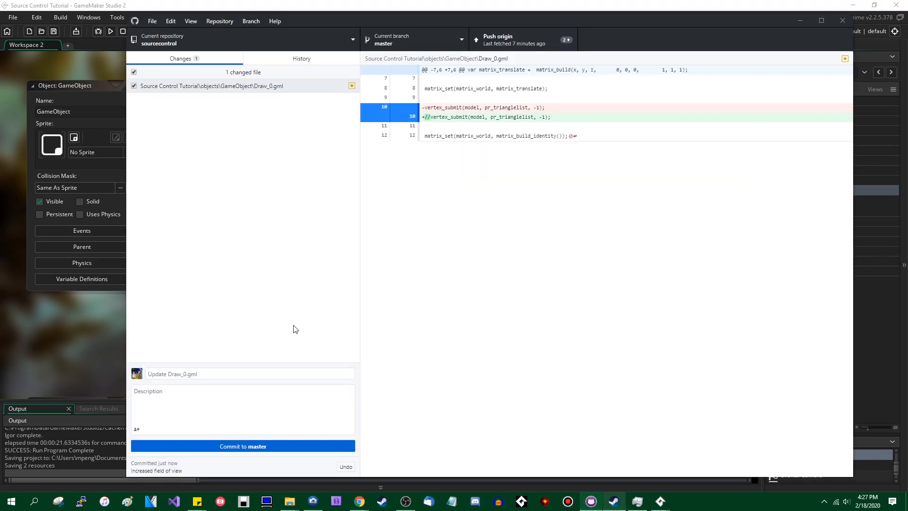
click(270, 373)
text(made ship invisi)
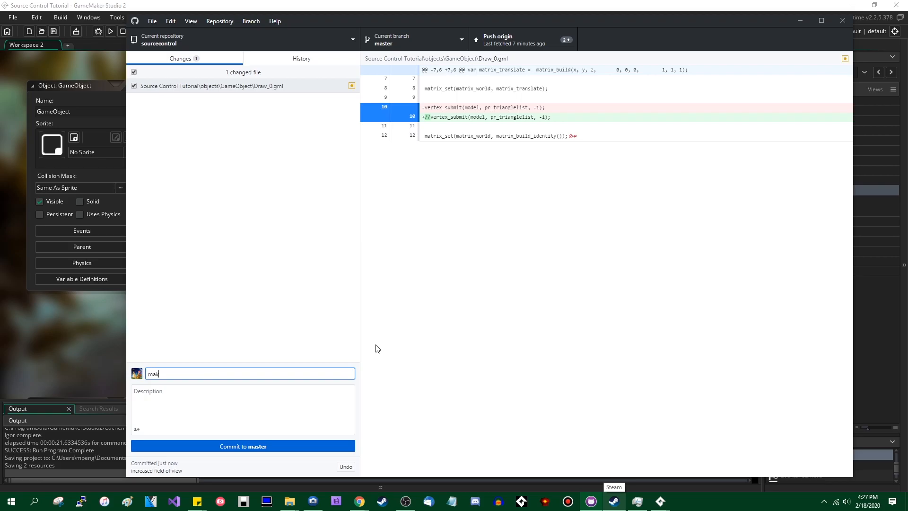
text(ble)
click(253, 445)
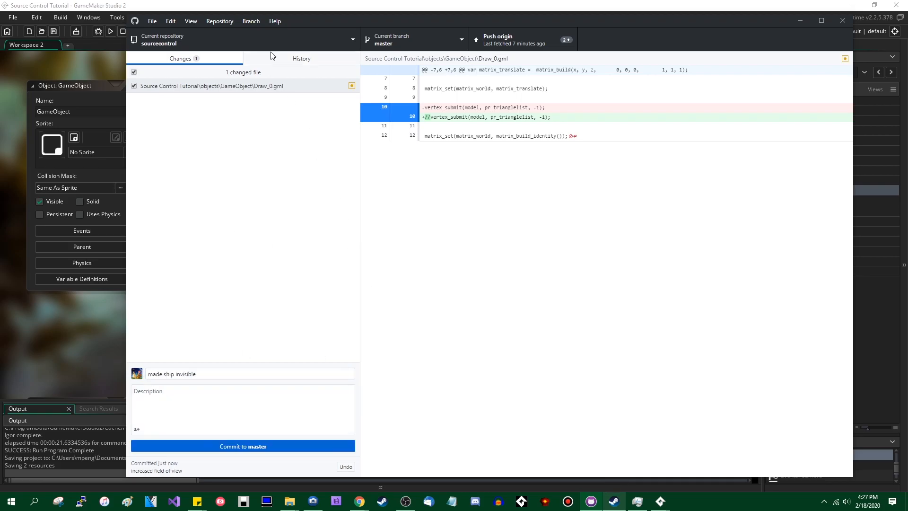
Step: Review the commit history, check for remaining local changes, and return to the history
click(321, 61)
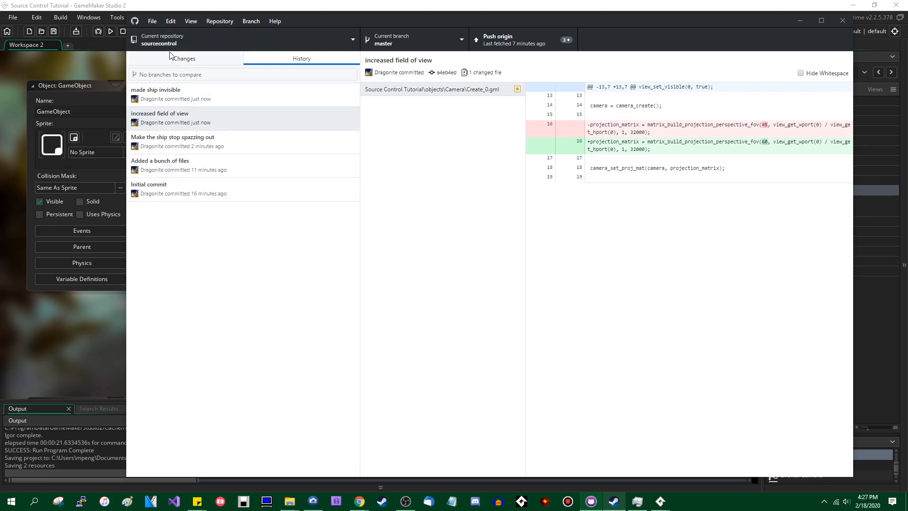
click(184, 58)
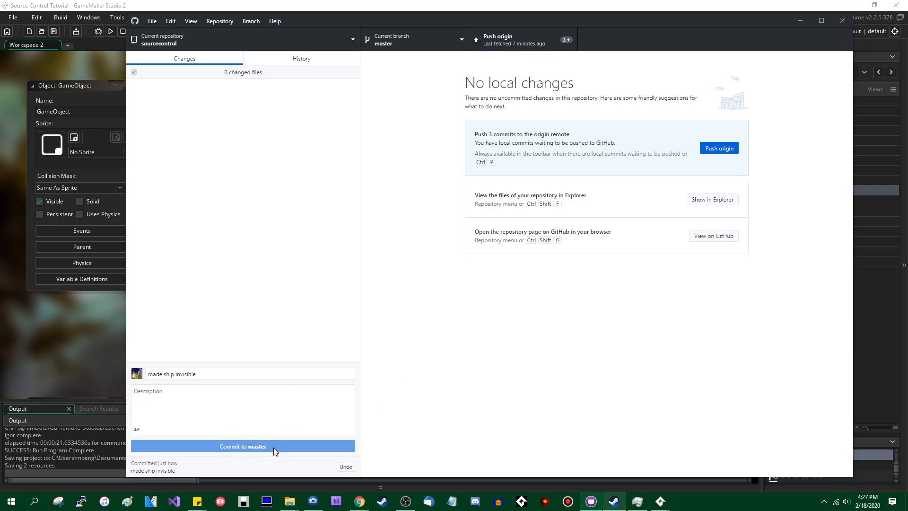
click(310, 61)
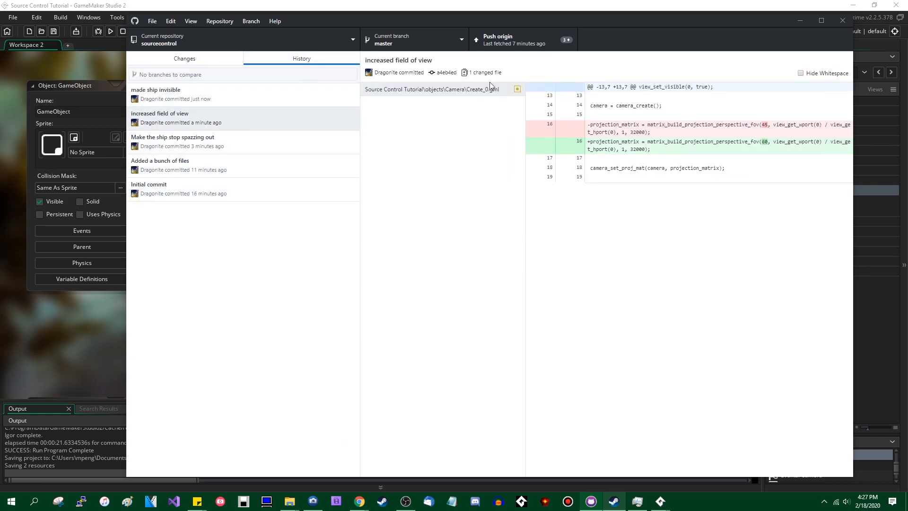
Step: Switch to the browser, reload the sourcecontrol repository page on GitHub, and examine its commit list and the Source Control Tutorial folder
mouse_move(349, 507)
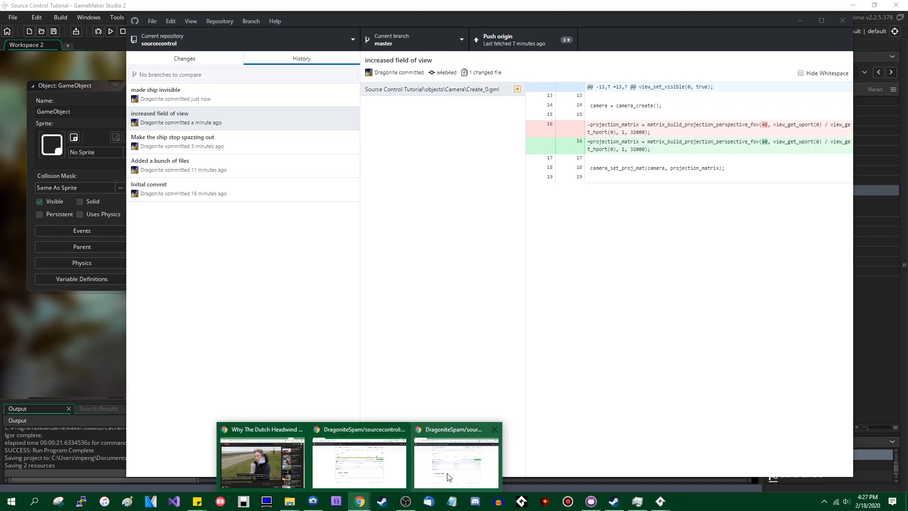
mouse_move(445, 475)
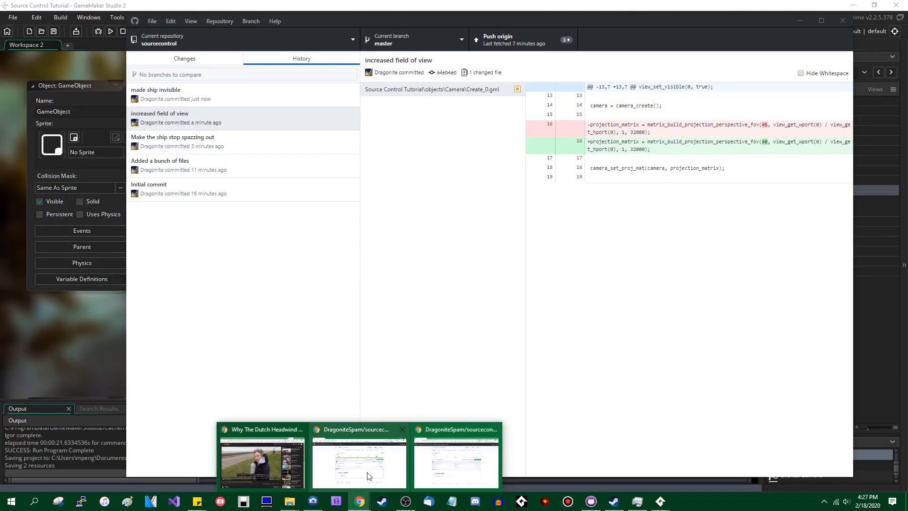
click(456, 461)
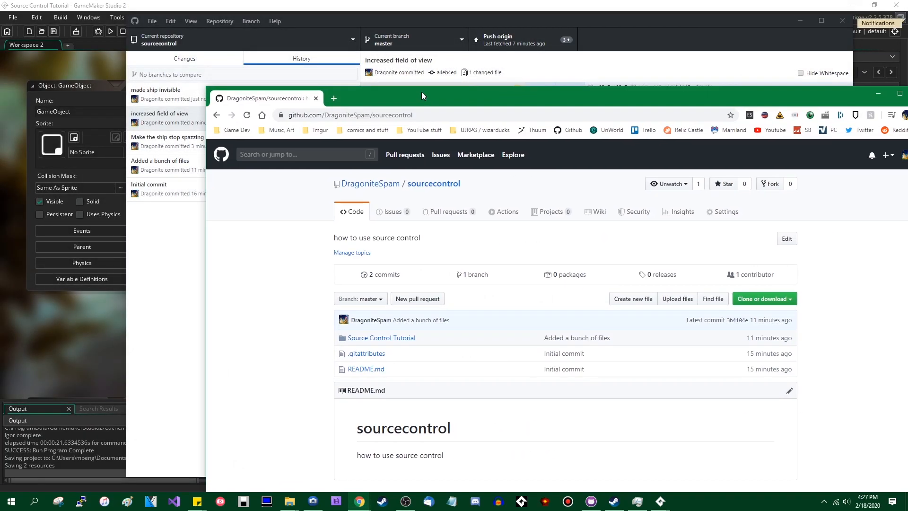
double_click(421, 95)
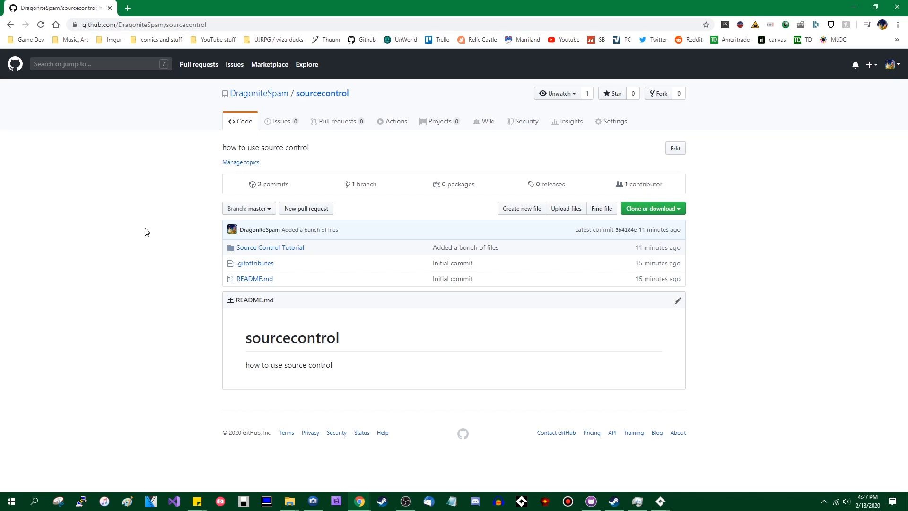
click(41, 24)
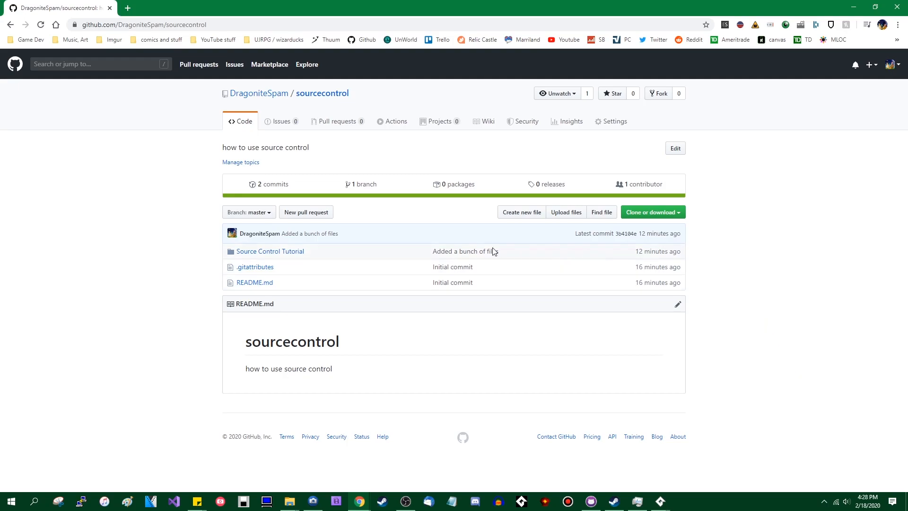
click(273, 185)
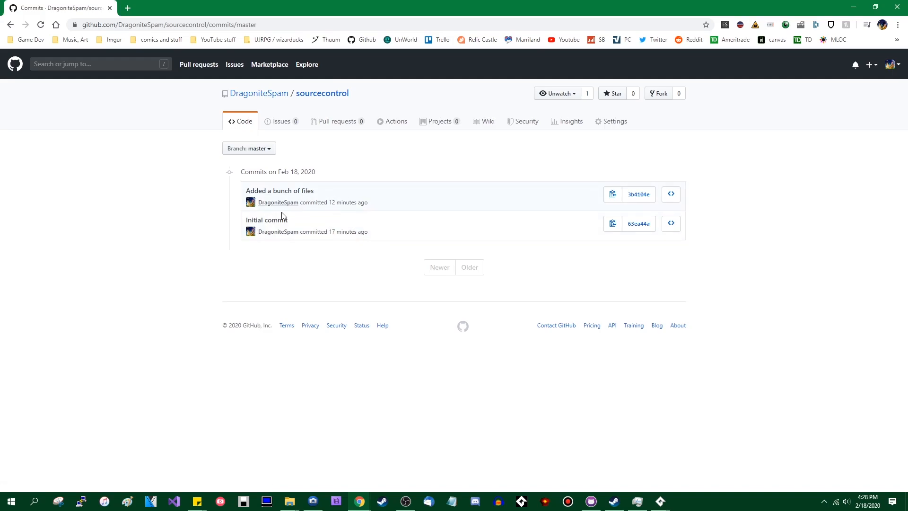
click(330, 103)
click(240, 251)
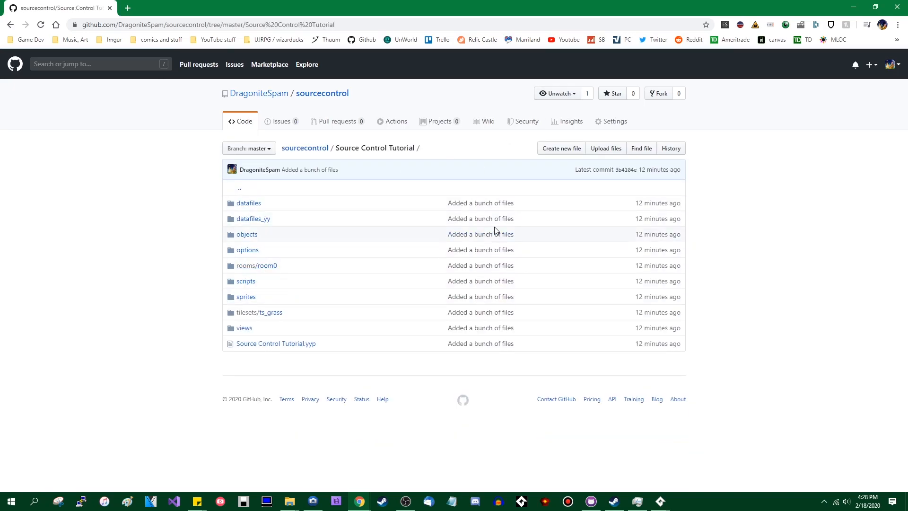
Step: Switch to GitHub Desktop, push the local commits to origin, and look over the repository list without changing repository
click(591, 501)
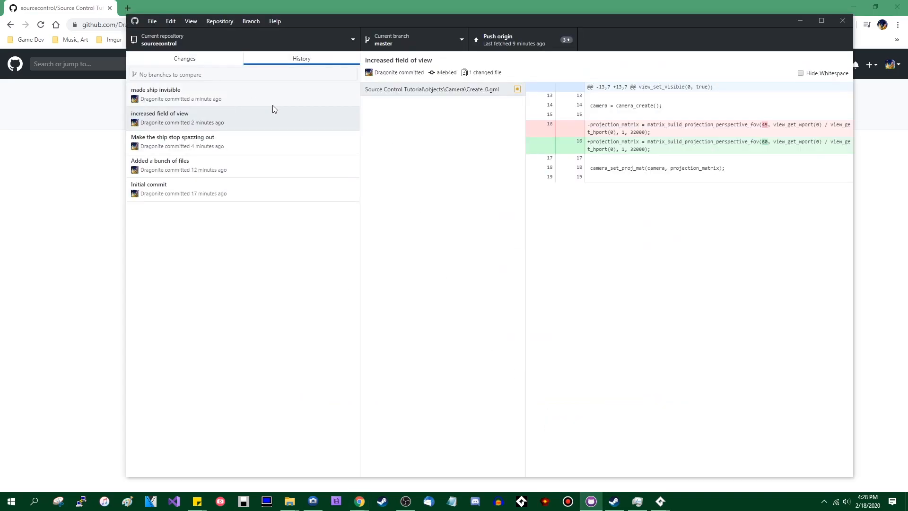
click(558, 40)
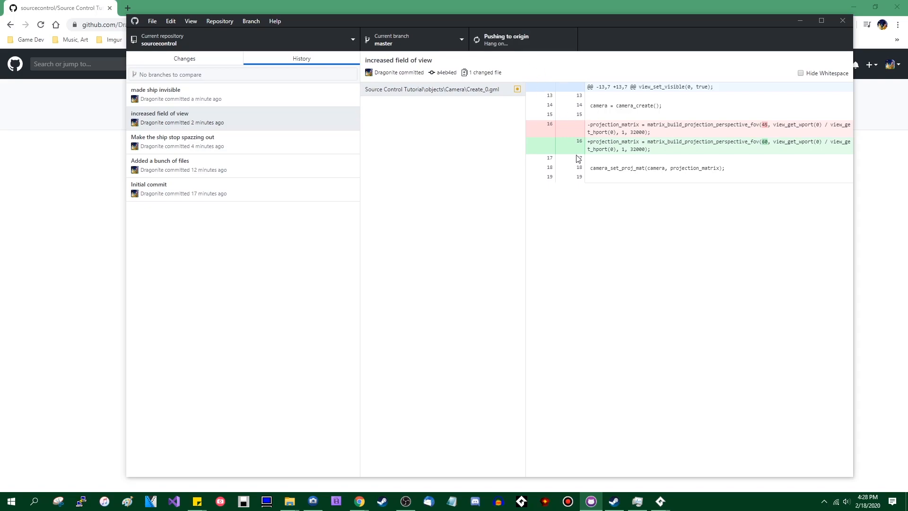
click(187, 58)
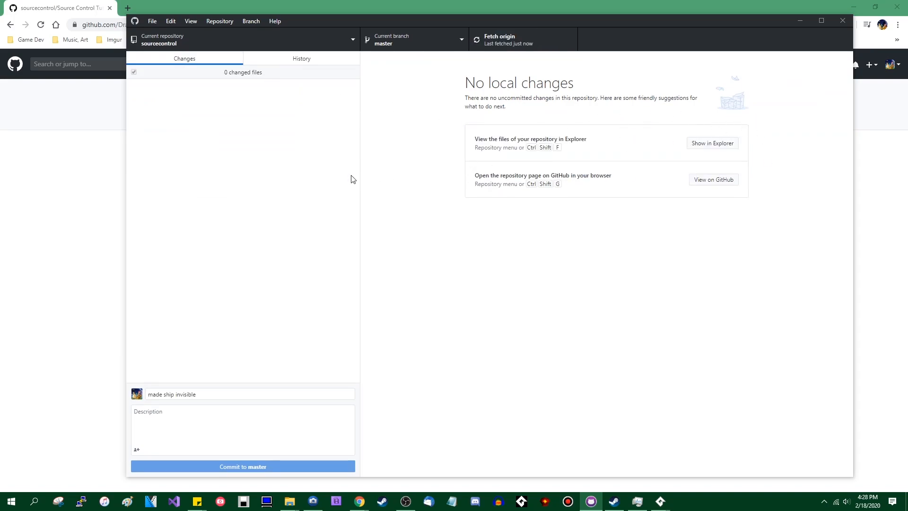
click(290, 44)
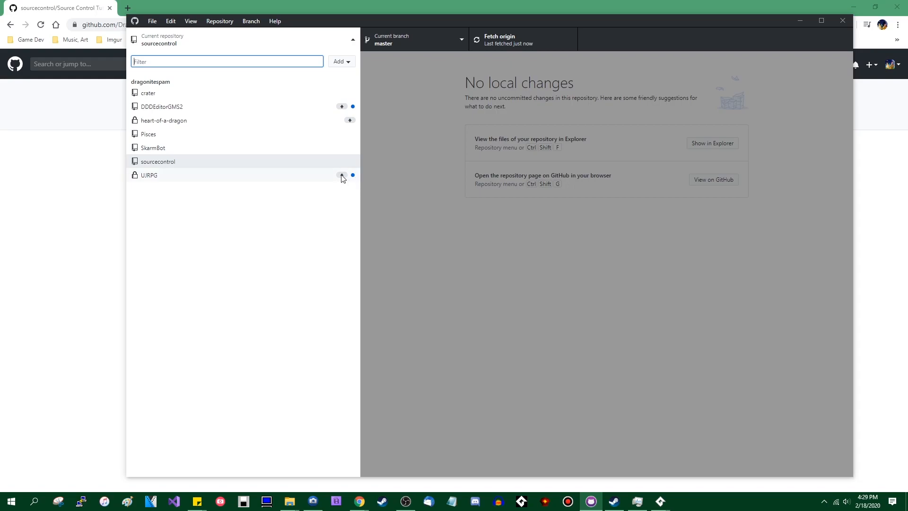
click(378, 271)
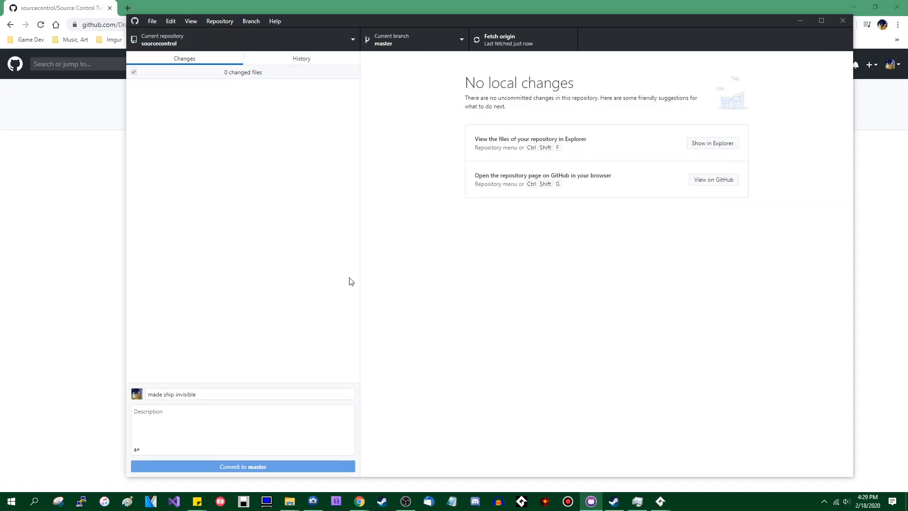
Step: Return to the browser and open the sourcecontrol repository's main page to check the pushed commits
click(59, 161)
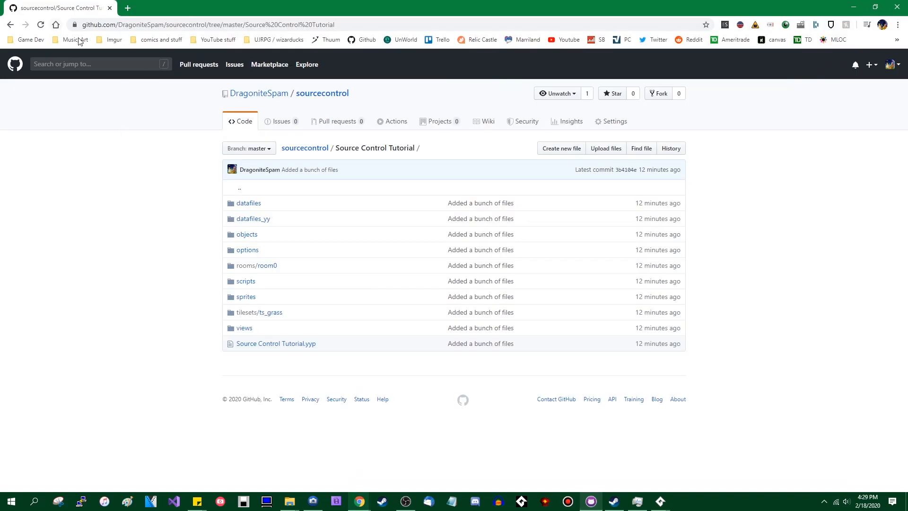
click(320, 94)
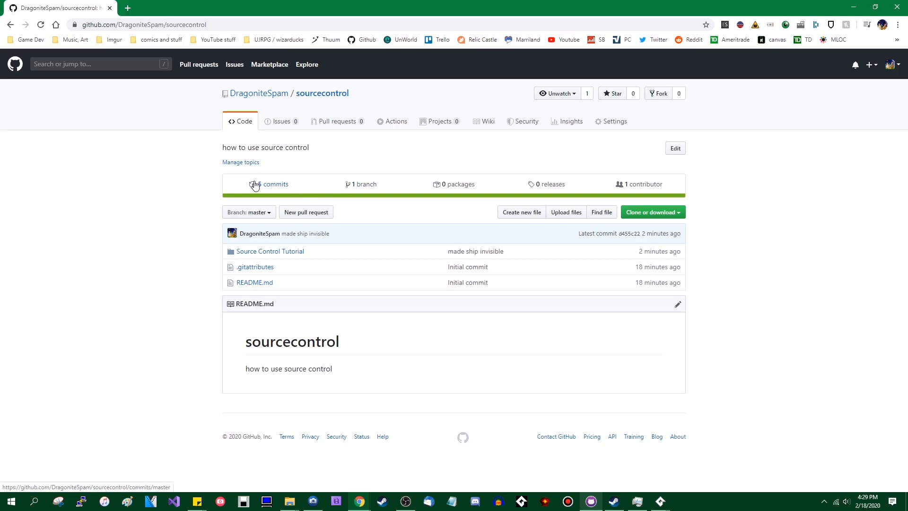
Step: Examine the repository's commit list and the Source Control Tutorial folder on GitHub, and return to the repository's main page
click(293, 189)
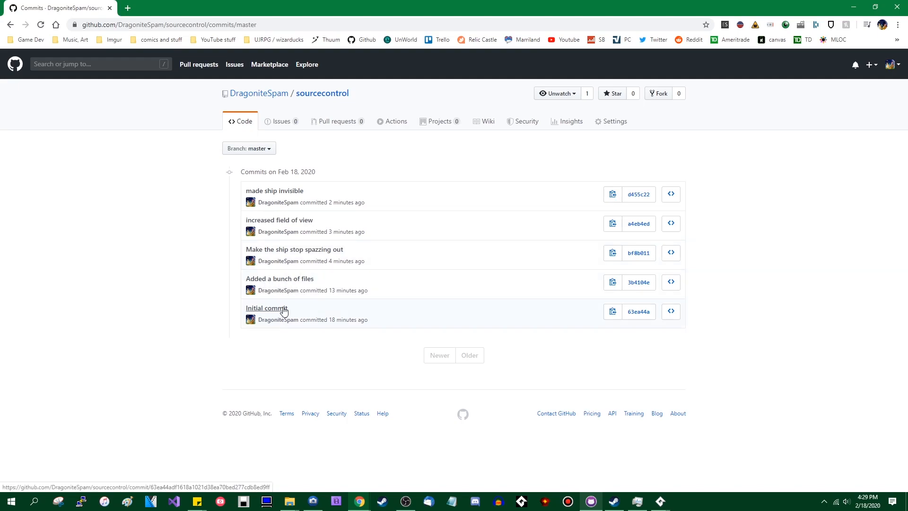
click(319, 95)
click(289, 255)
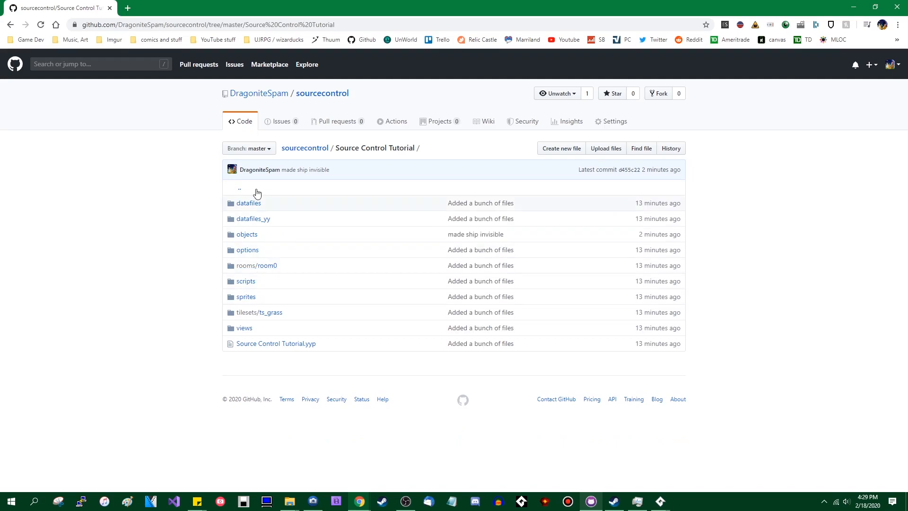
click(314, 148)
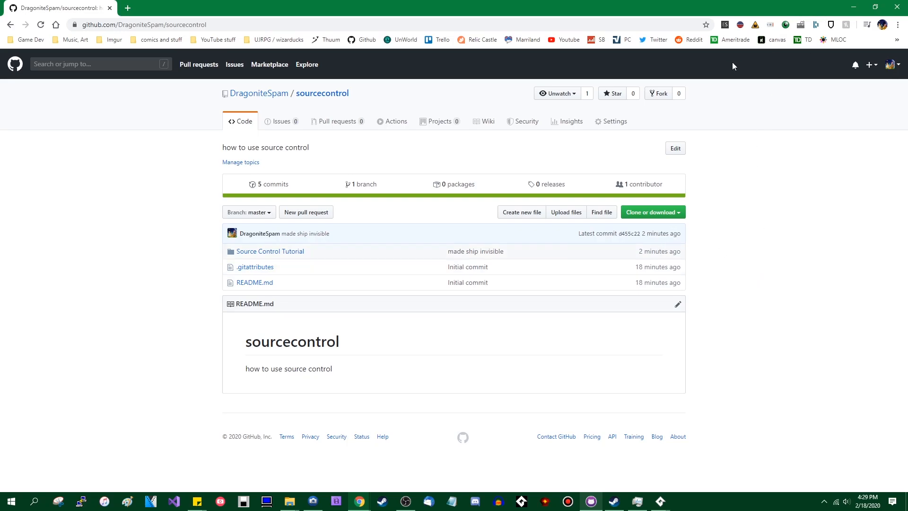
Step: Switch to GitHub Desktop and compare the changes of the individual commits in the history
click(852, 8)
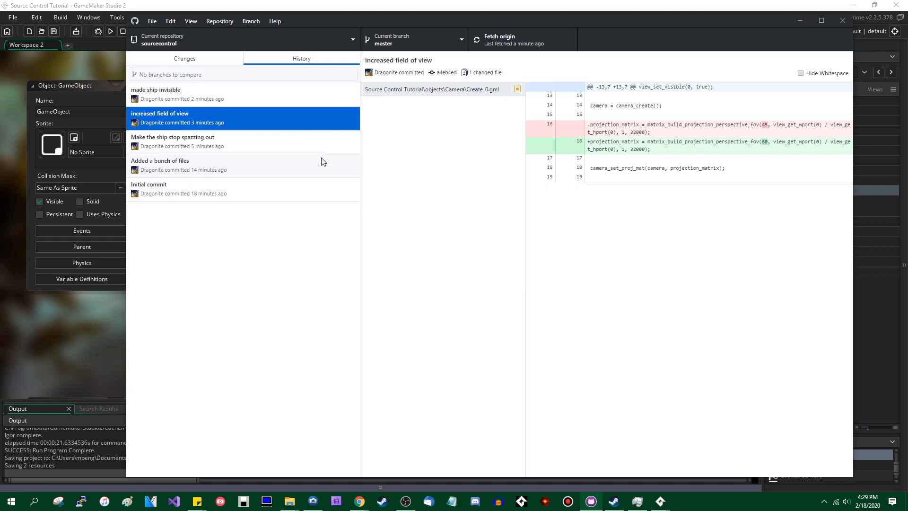
click(315, 95)
click(313, 115)
click(324, 95)
click(318, 121)
click(316, 142)
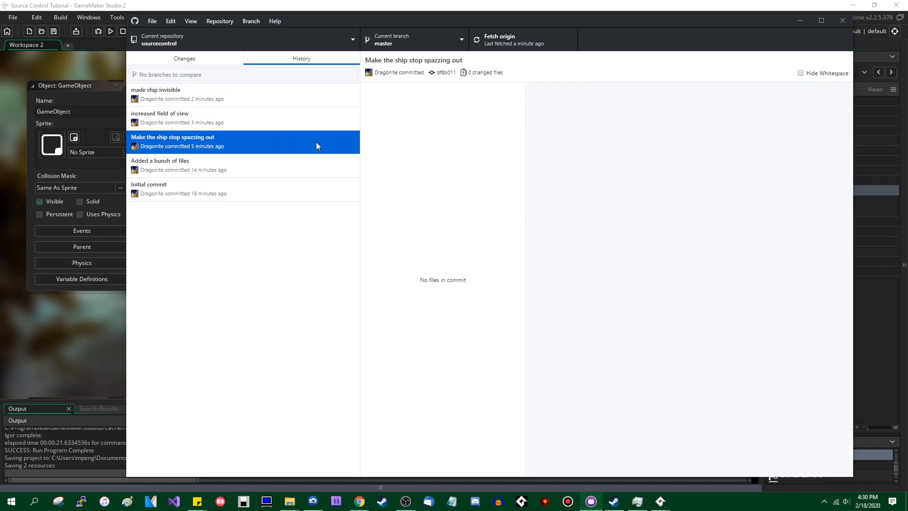
click(314, 170)
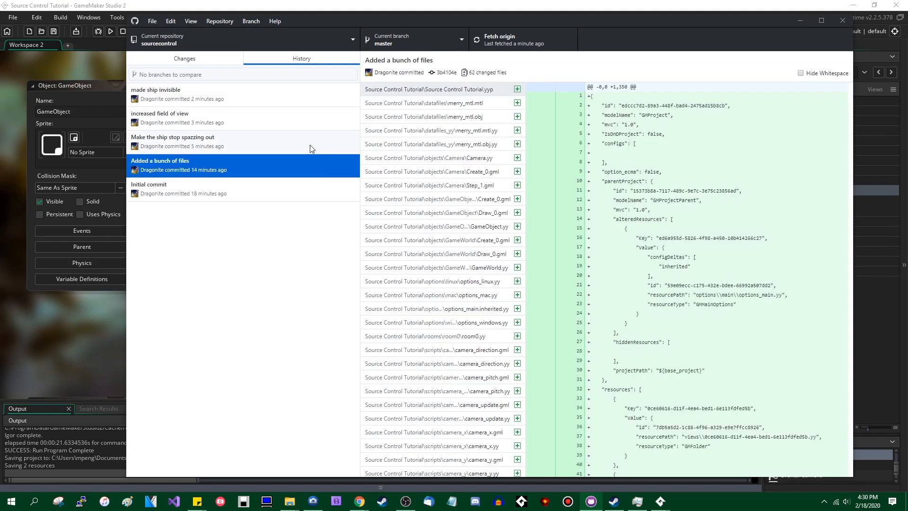
click(313, 146)
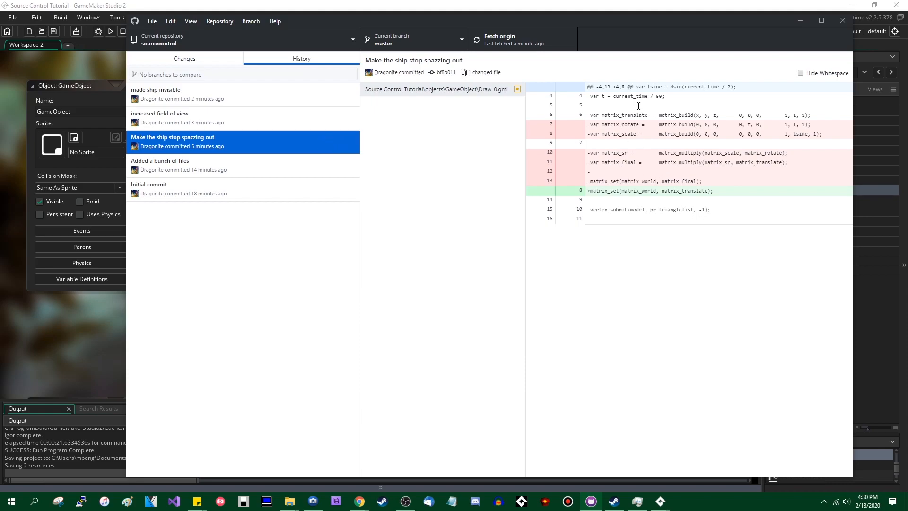
Step: Examine the lines removed from GameObject's Draw_0.gml in the "Make the ship stop spazzing out" commit, and look at the "increased field of view" commit
drag(722, 179, 573, 129)
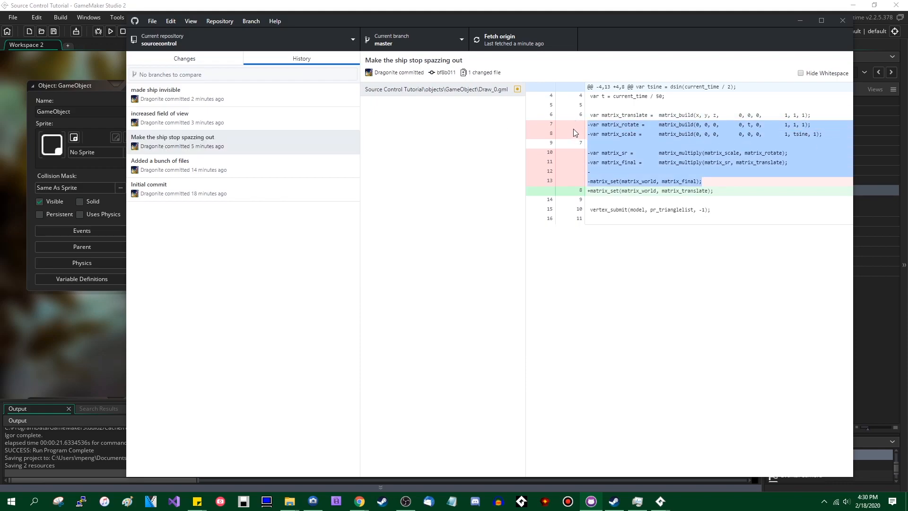
click(751, 185)
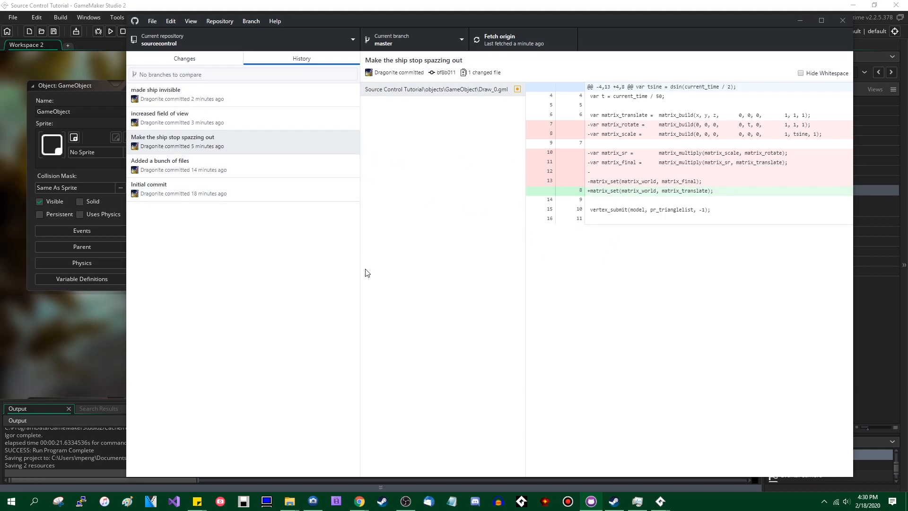
click(286, 135)
click(295, 124)
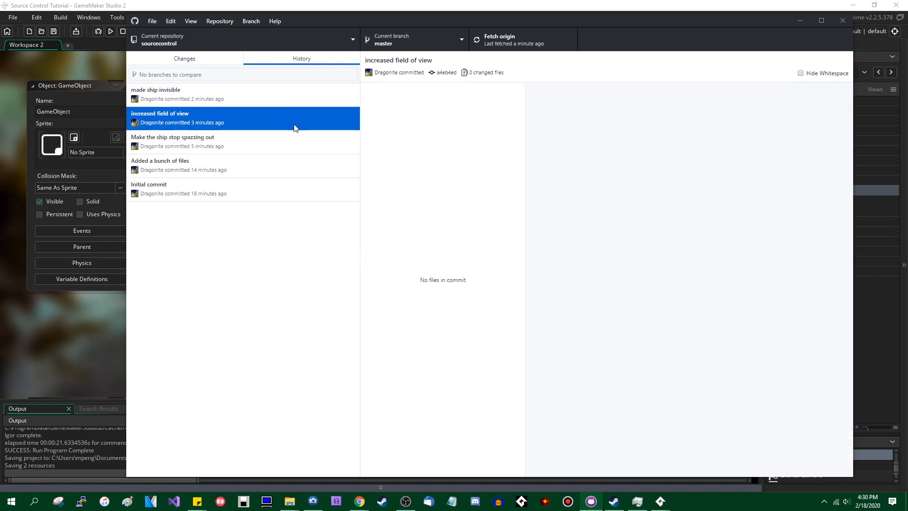
Step: Revert the "Make the ship stop spazzing out" commit and open the resulting revert commit to inspect its changes
click(268, 145)
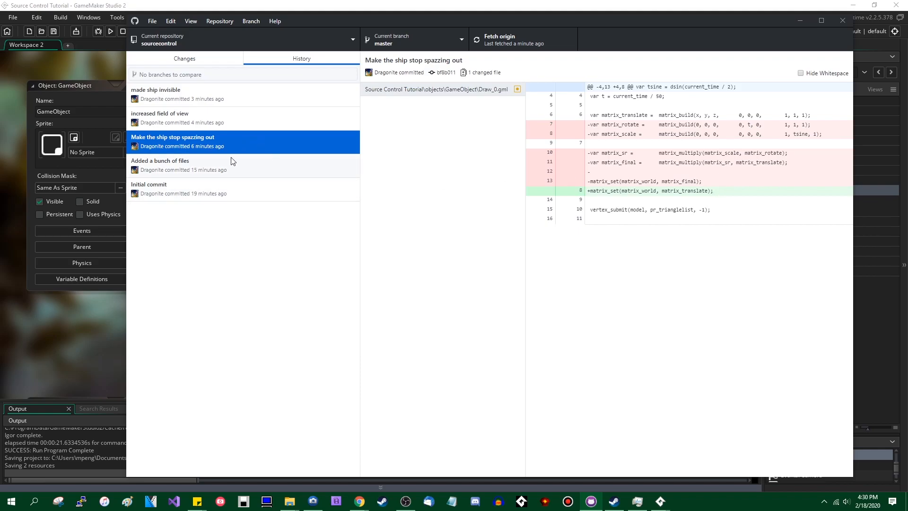
right_click(247, 135)
click(276, 142)
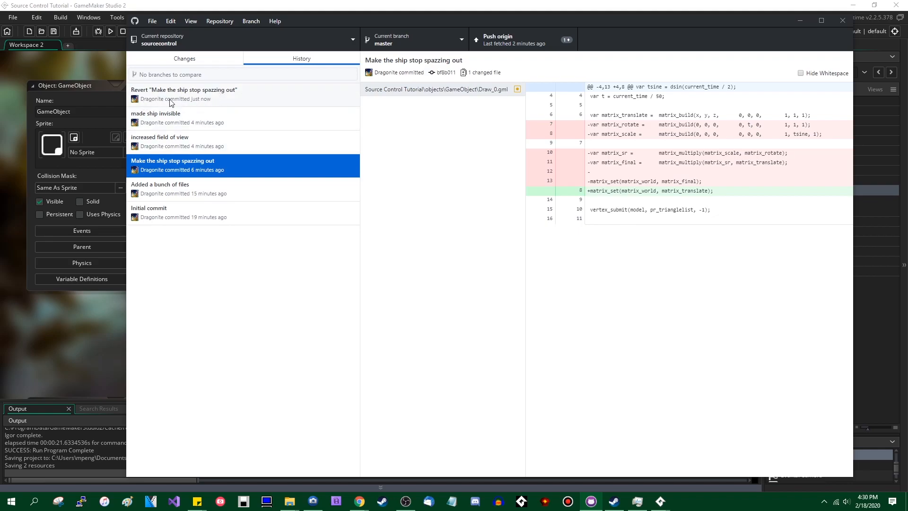
click(282, 101)
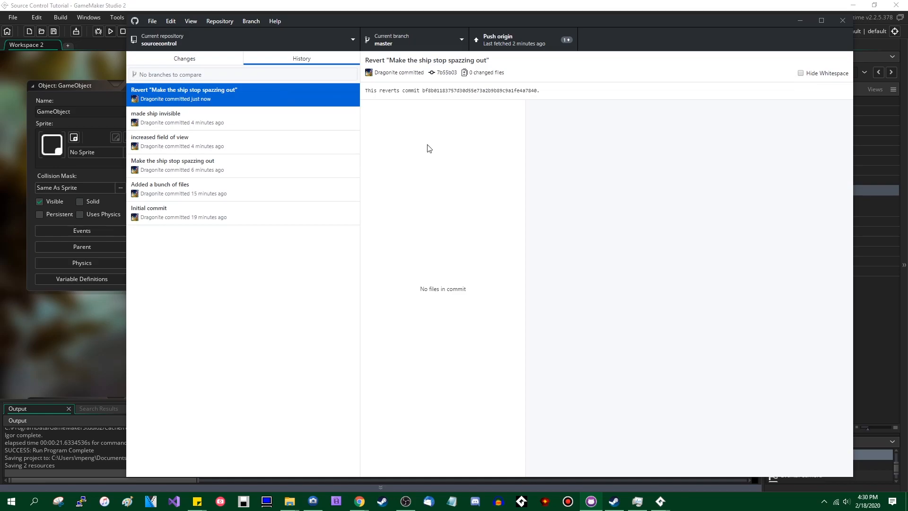
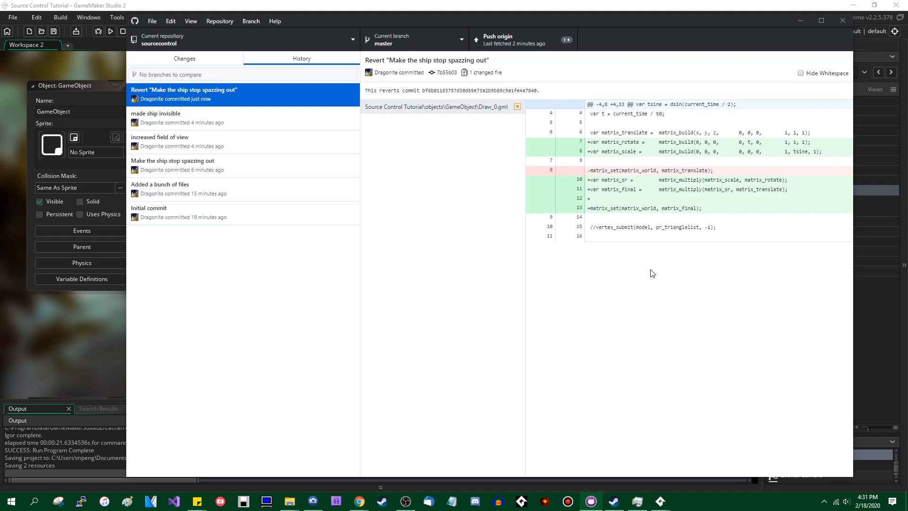
Step: Switch to GameMaker Studio 2 and reload the project resources modified on disk
key(alt+Tab)
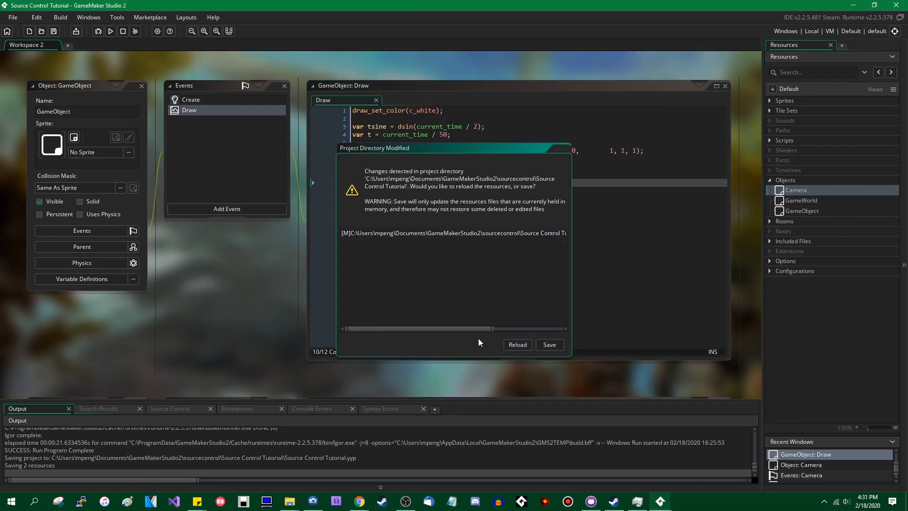
drag(435, 152, 380, 111)
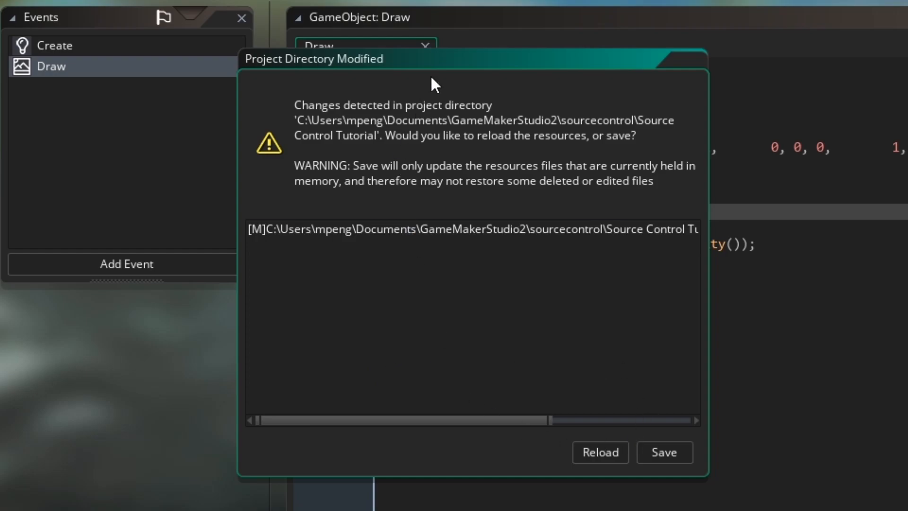
drag(487, 54, 510, 0)
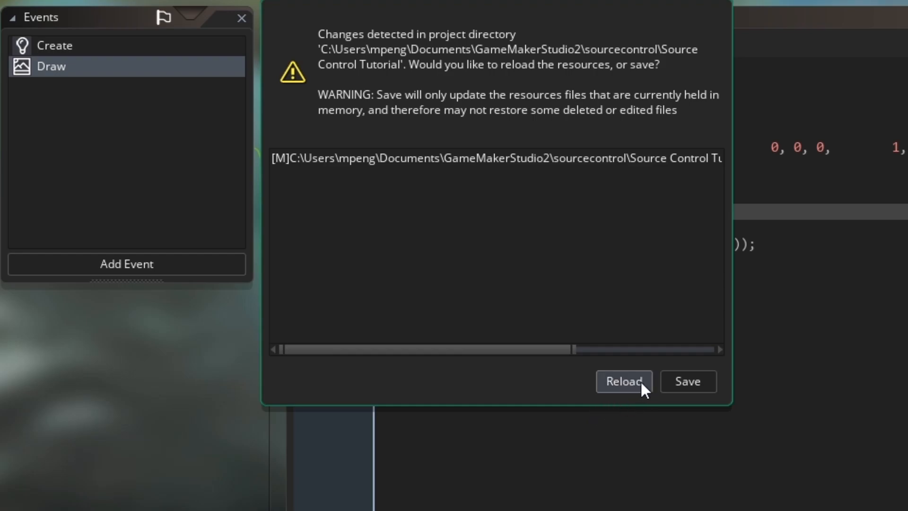
click(624, 384)
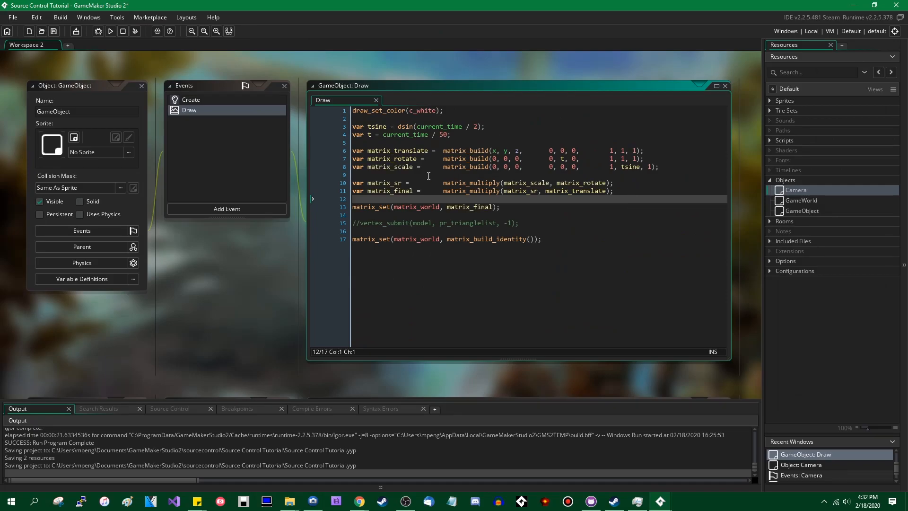
Step: Inspect the matrix_rotate to matrix_final lines and the commented-out vertex_submit line in GameObject's Draw event
drag(596, 198, 198, 161)
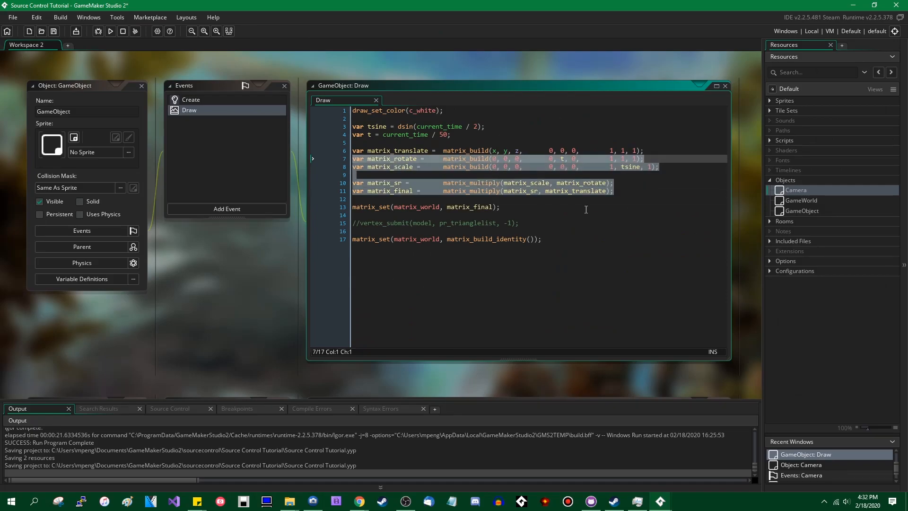
click(624, 195)
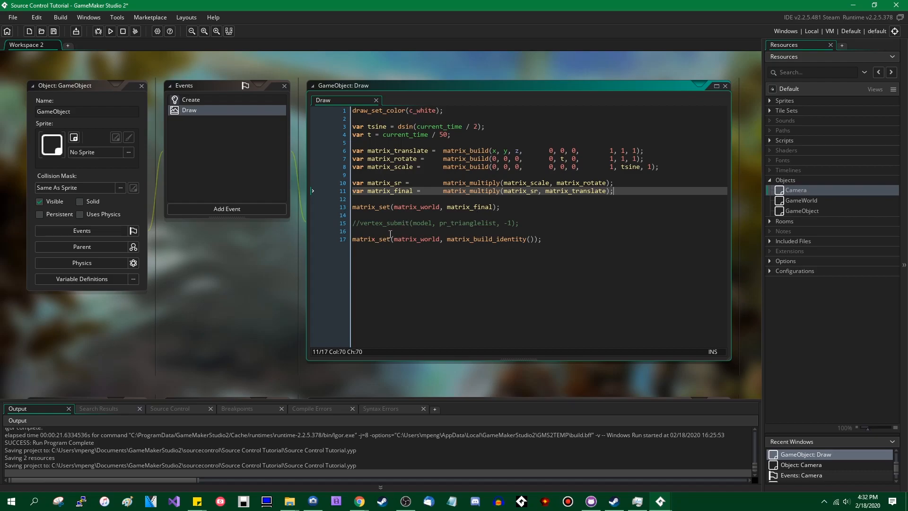
click(353, 223)
click(555, 215)
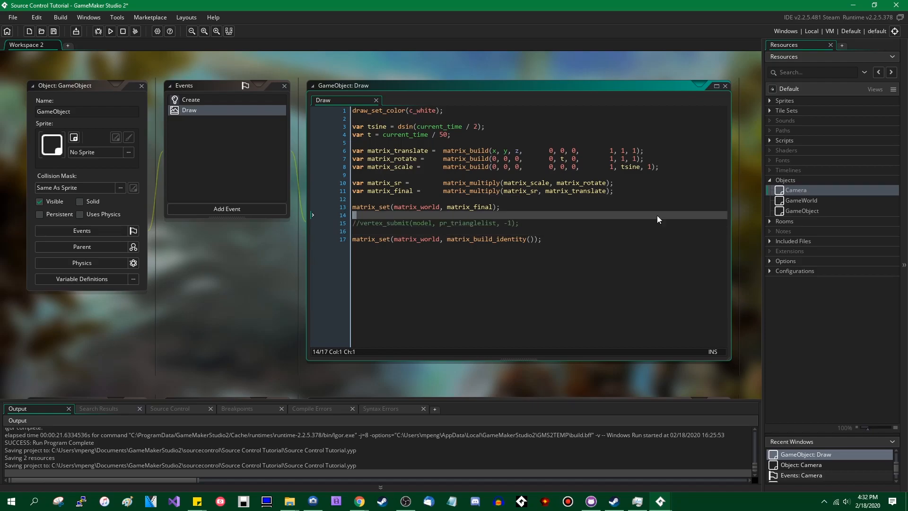
click(542, 221)
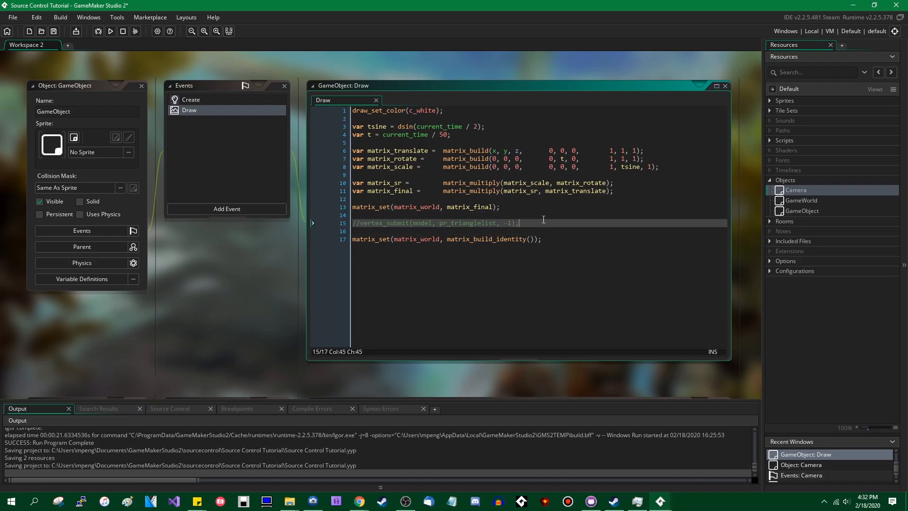
Step: Check the field-of-view value in the Camera object's Create event and return to GameObject's Draw event
scroll(160, 287, down, 5)
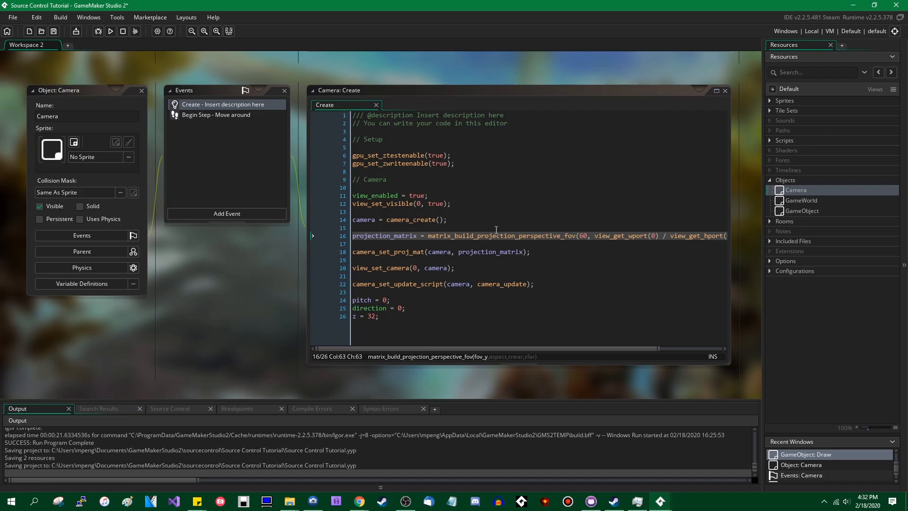
double_click(584, 235)
text(60)
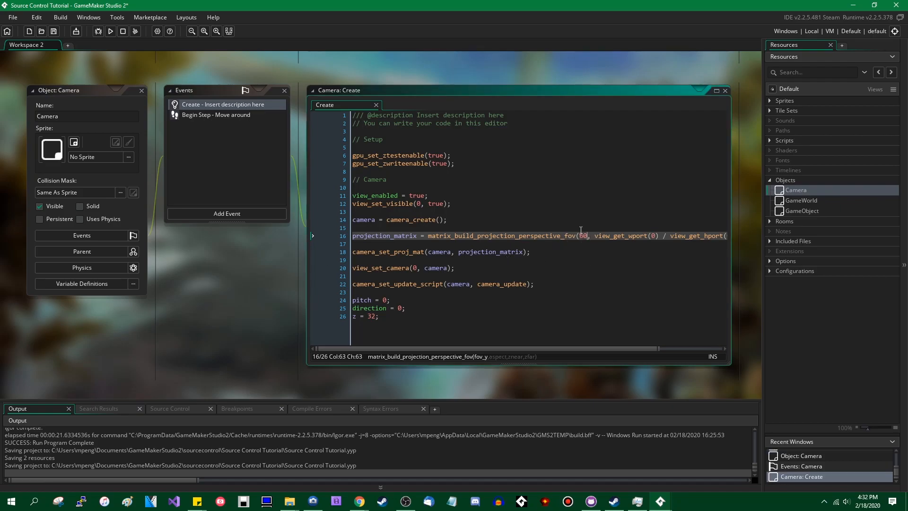
double_click(582, 235)
click(594, 236)
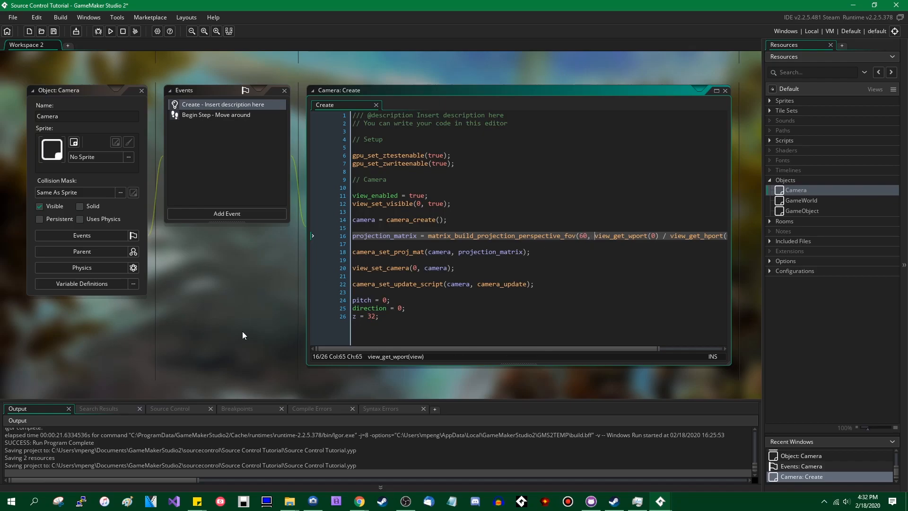
scroll(242, 333, up, 5)
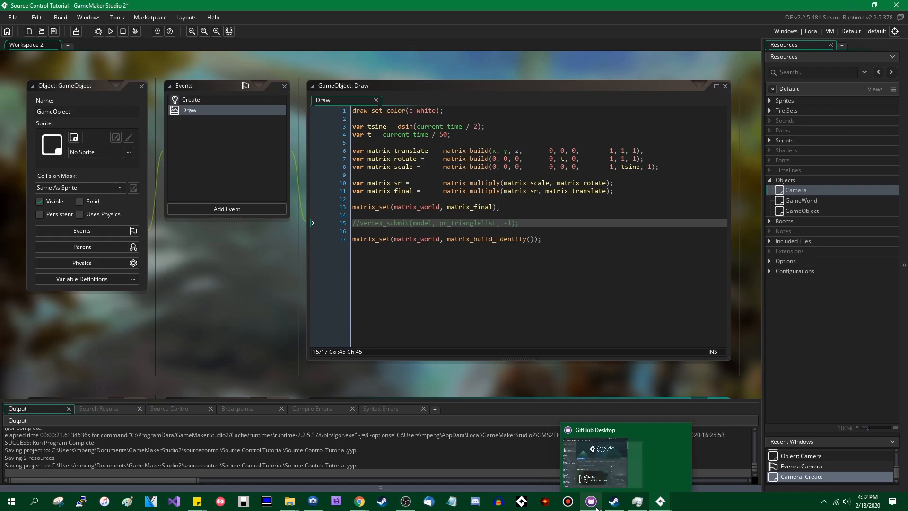
Step: Switch to GitHub Desktop, compare the "made ship invisible" commit with GameObject's Draw code in GameMaker Studio 2, and revert that commit
click(597, 508)
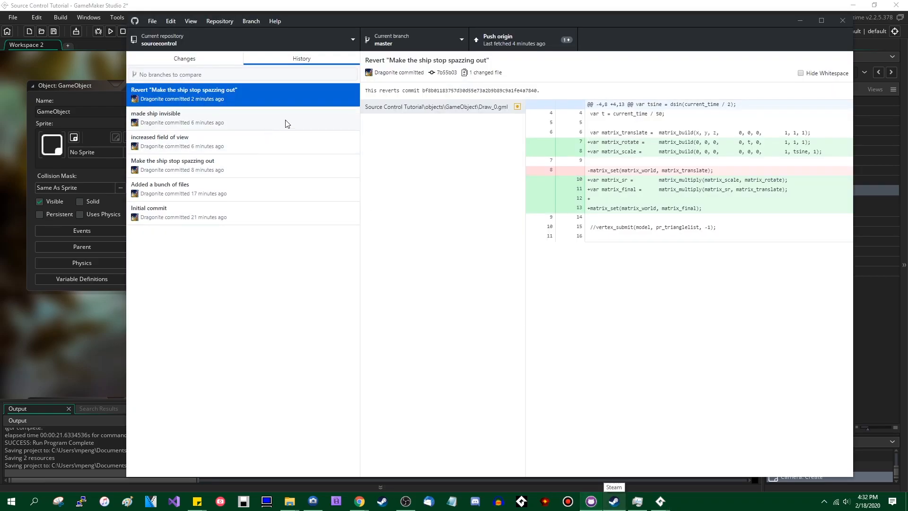
click(272, 121)
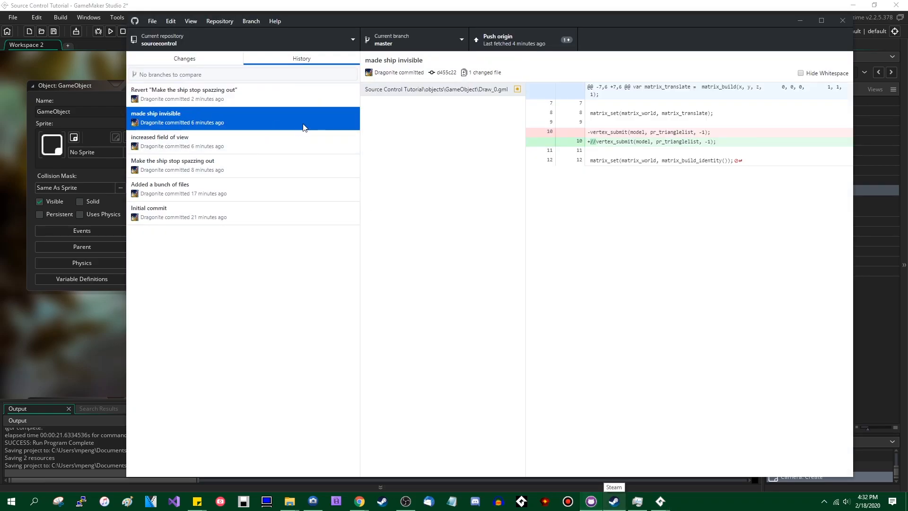
click(363, 4)
click(576, 225)
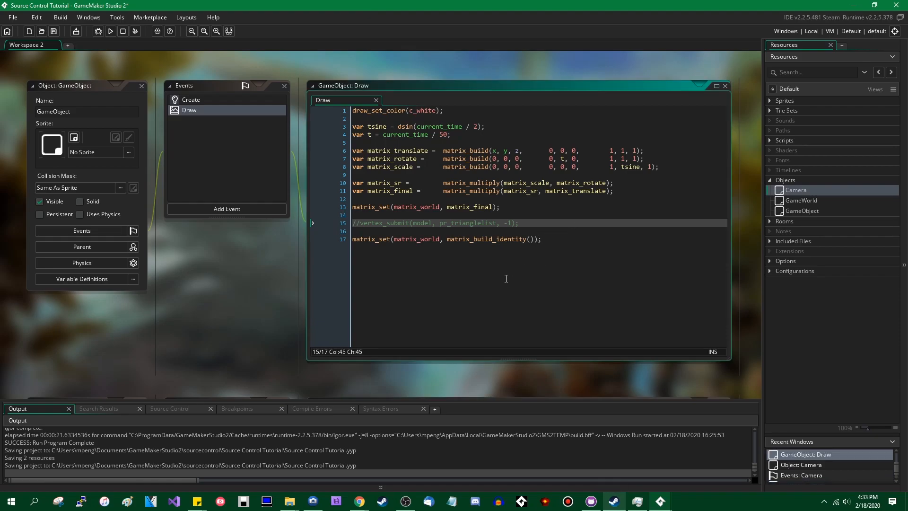
click(591, 501)
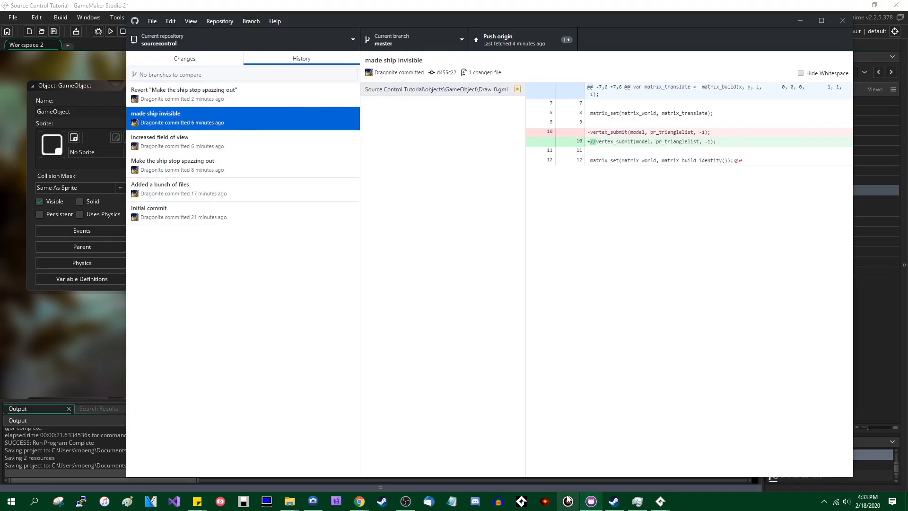
right_click(272, 130)
click(303, 138)
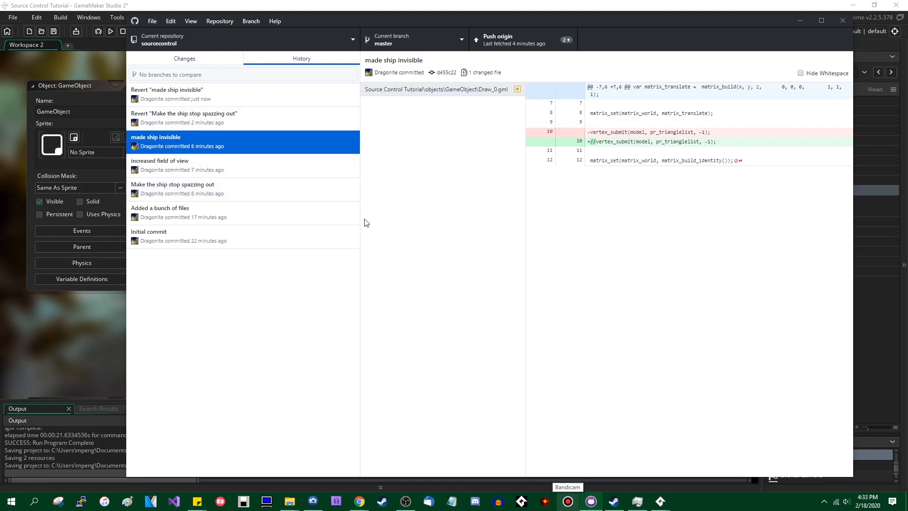
Step: Switch to GameMaker Studio 2, reload the modified project resources, and test-run the game to check the ship
key(alt+Tab)
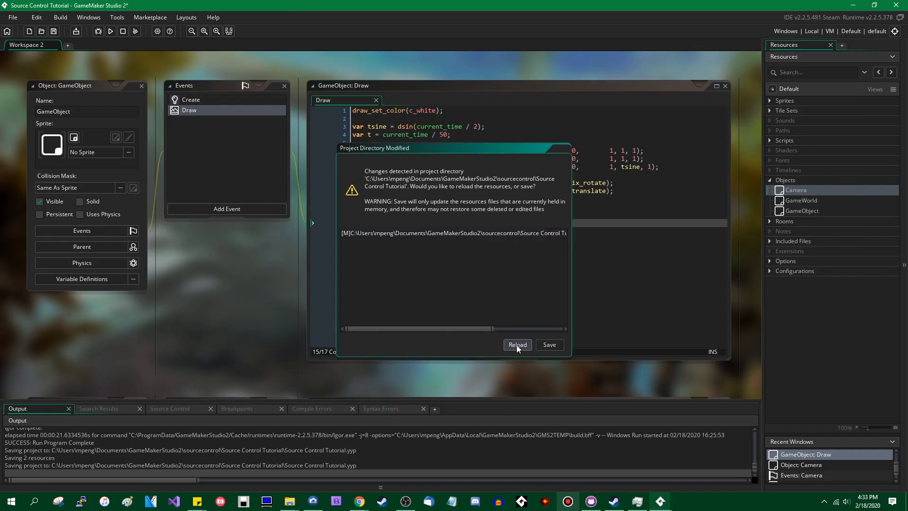
click(518, 345)
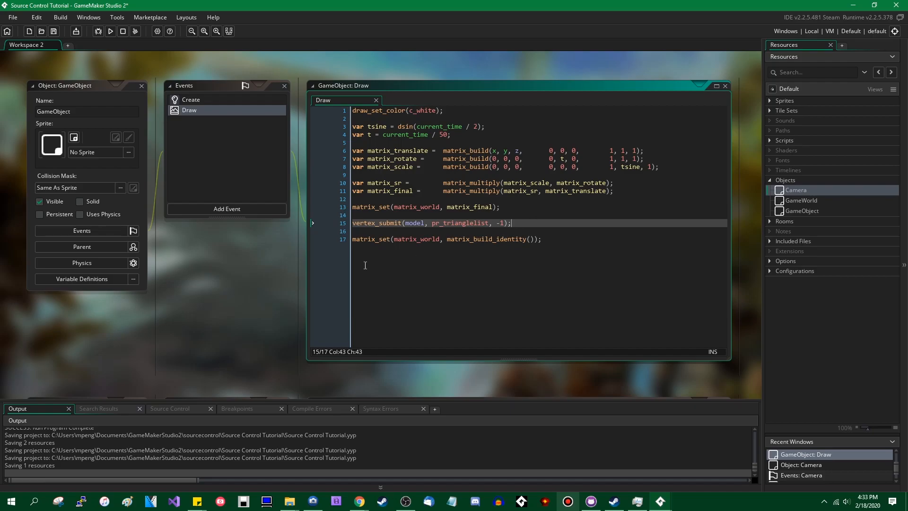
click(183, 330)
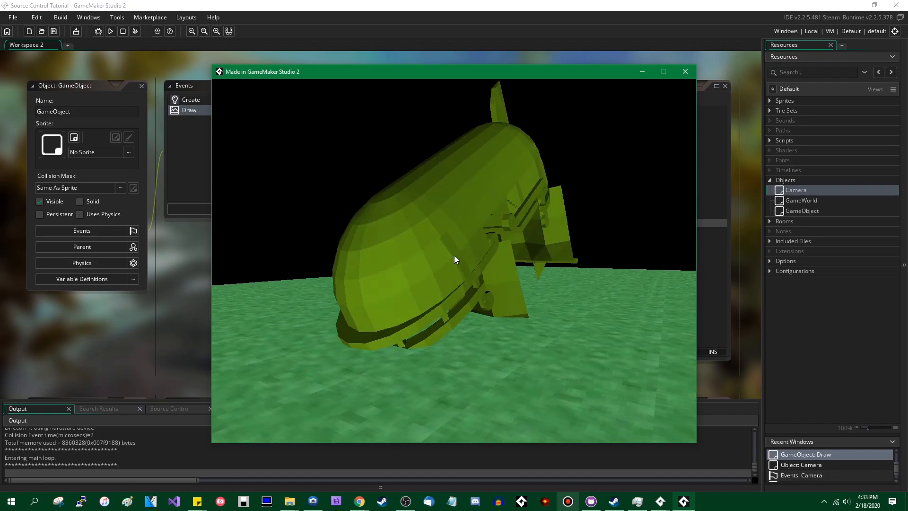
key(Escape)
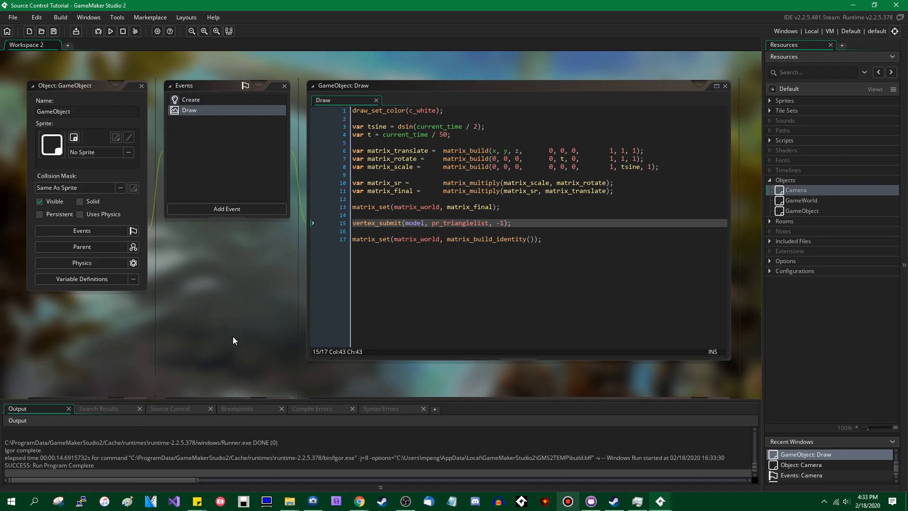
Step: In the Camera object's Begin Step event, set point_direction's first argument to 10 and point_distance's second argument to 25
double_click(812, 191)
click(234, 108)
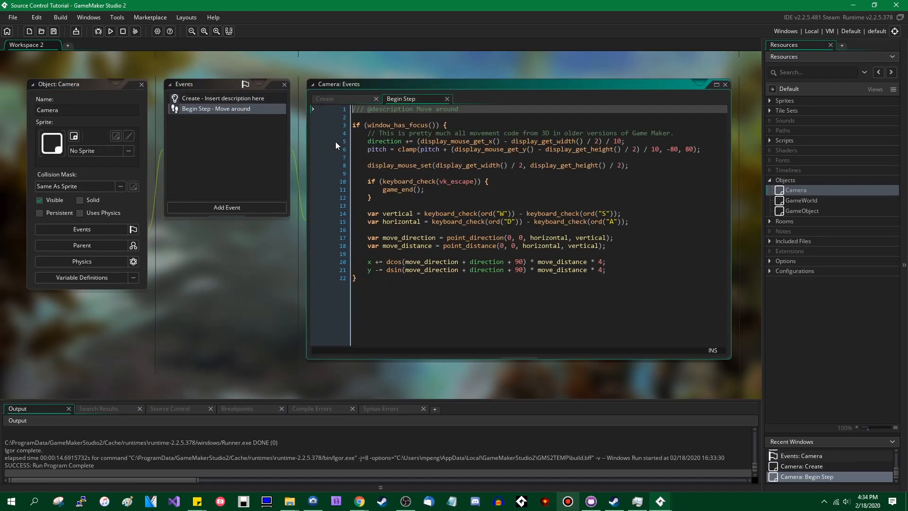
click(637, 229)
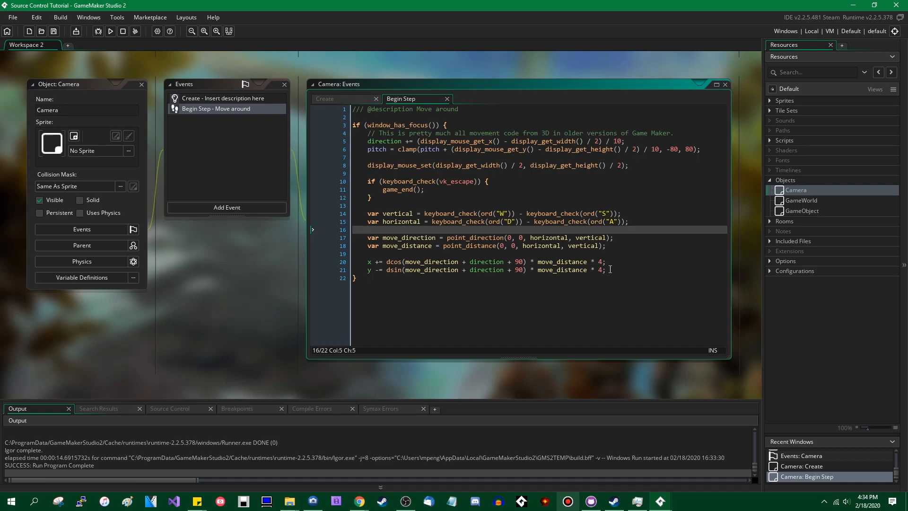
click(515, 254)
click(509, 237)
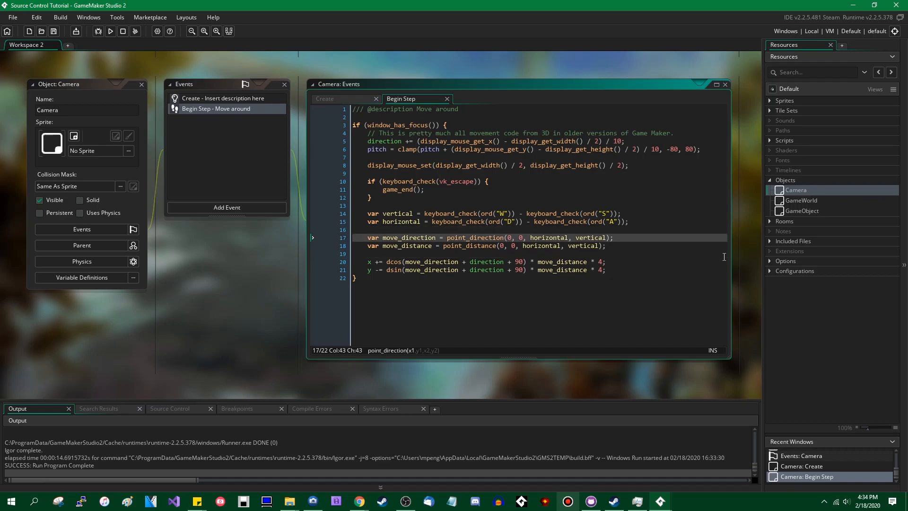
text(1)
key(Down)
key(Delete)
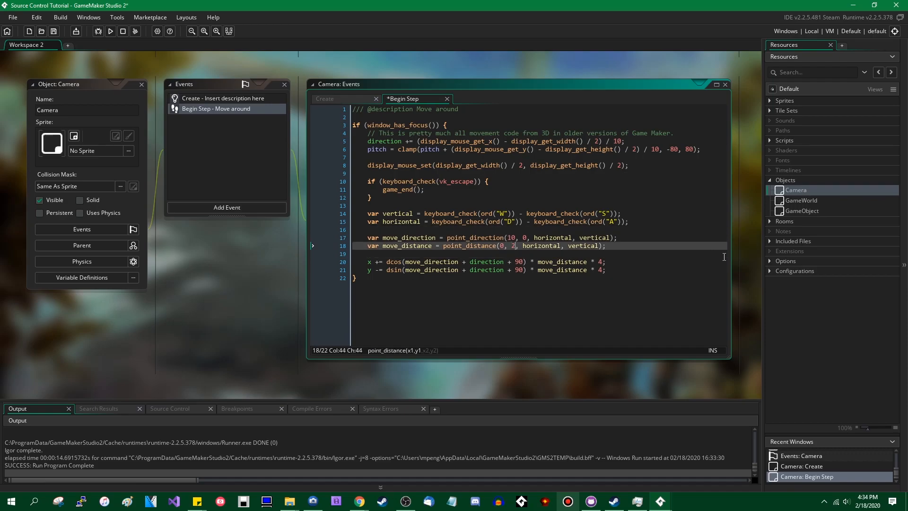
text(25)
Step: In Camera's x and y movement lines, set the dcos angle offset to 15, the dsin angle offset to 687, and the y multiplier to 8
key(Down)
key(Down)
key(Delete)
key(BackSpace)
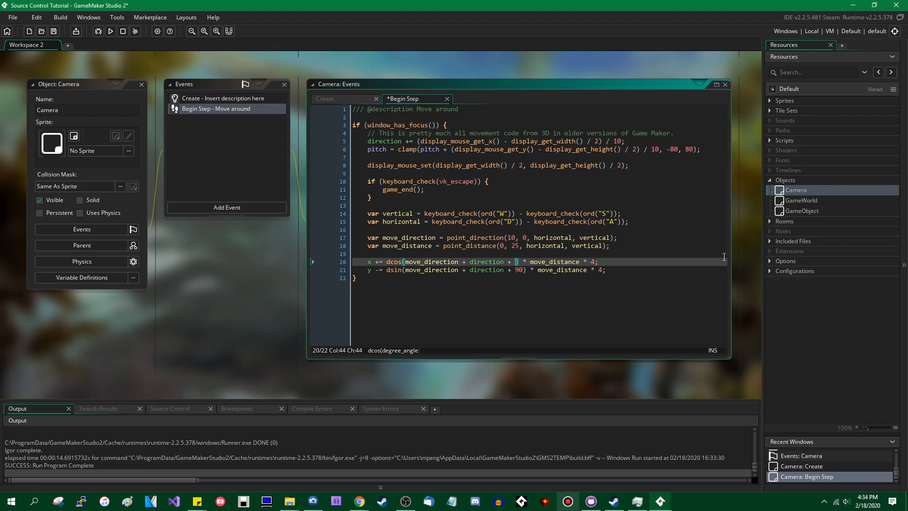
text(98)
key(BackSpace)
key(BackSpace)
text(15)
key(Down)
key(BackSpace)
key(BackSpace)
text(687)
key(End)
key(Left)
key(BackSpace)
text(8)
Step: Save the project and test-run the game with the altered camera movement code, closing it again
key(ctrl+s)
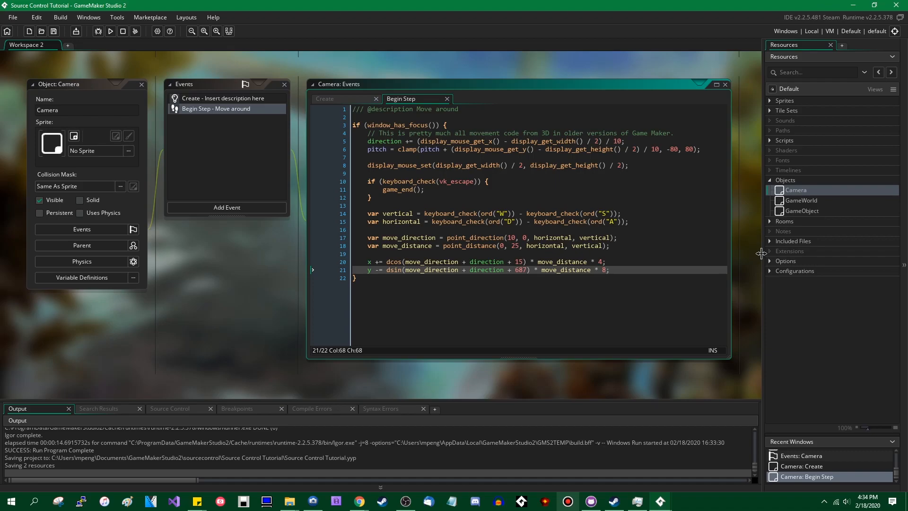
key(F5)
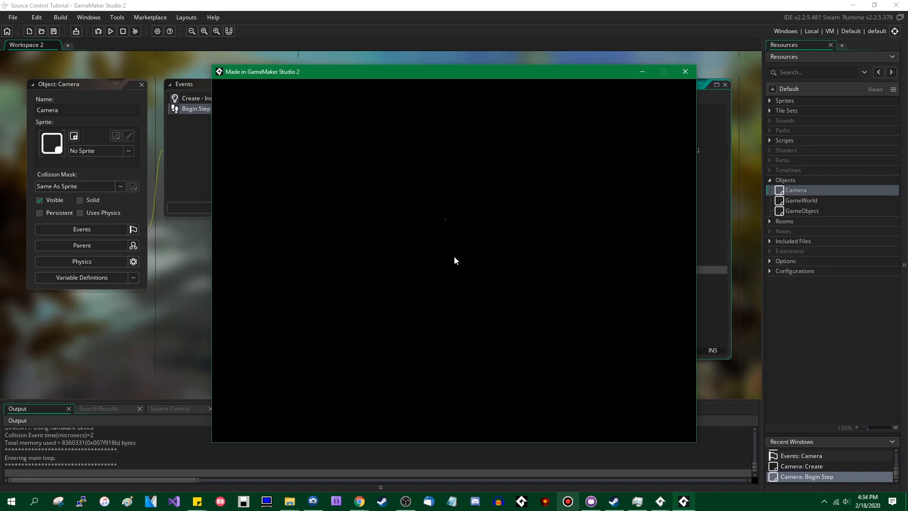
key(Escape)
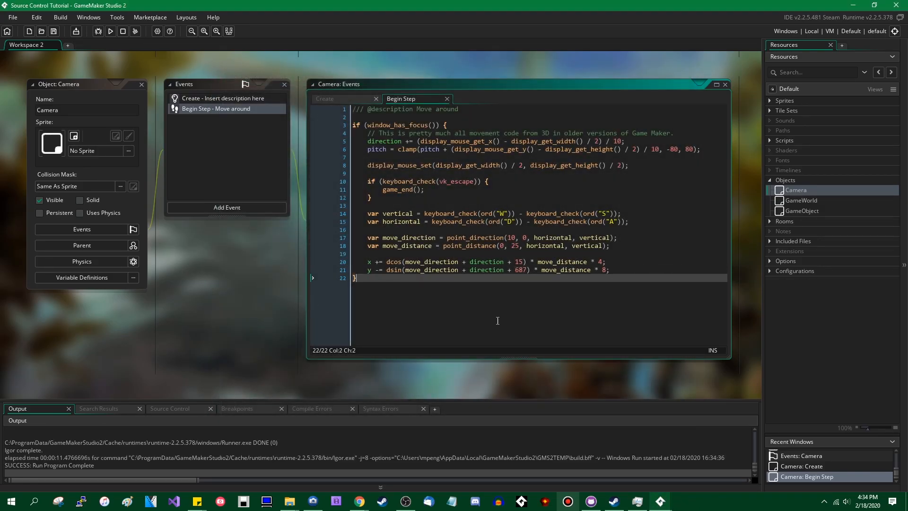
Step: Undo the latest edits in Camera's Begin Step code back into the dcos line, redo them all, and save
key(ctrl+z)
key(ctrl+z)
key(ctrl+z)
key(ctrl+z)
key(ctrl+z)
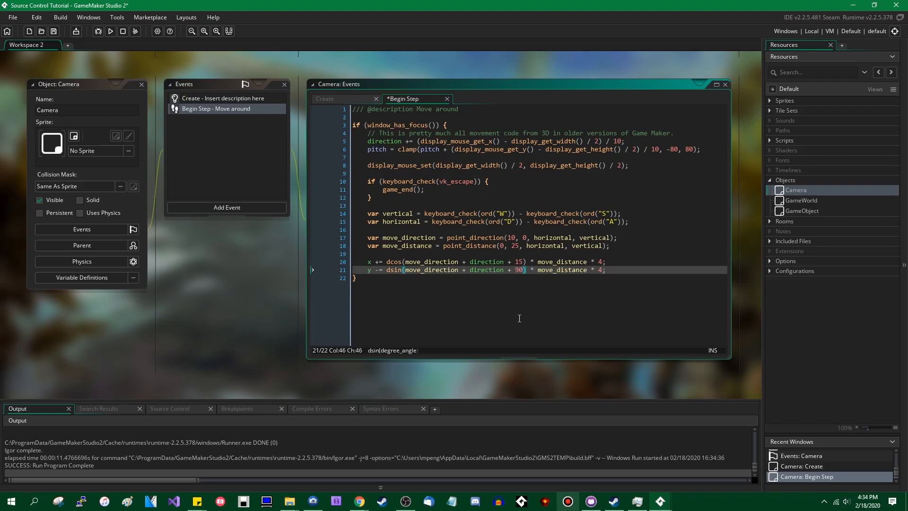
key(ctrl+z)
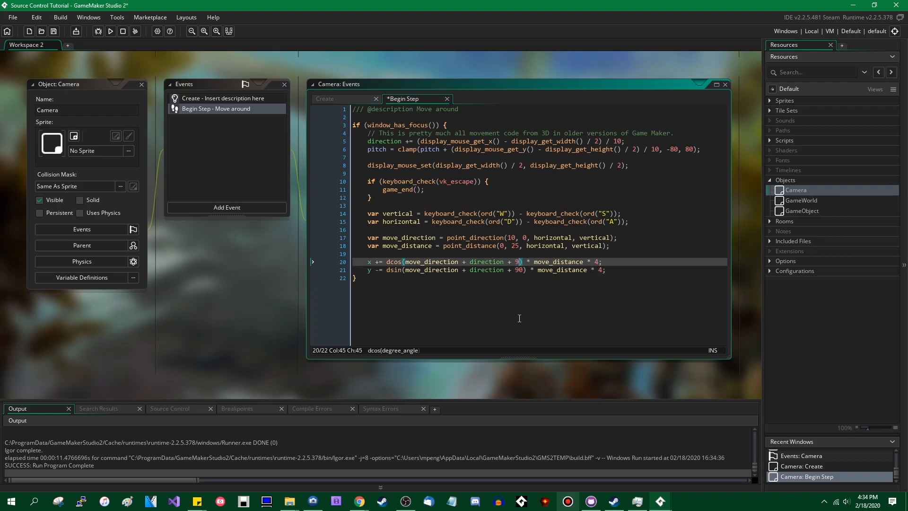
key(ctrl+y)
key(ctrl+y)
key(ctrl+y)
key(ctrl+y)
key(ctrl+y)
key(ctrl+y)
key(ctrl+s)
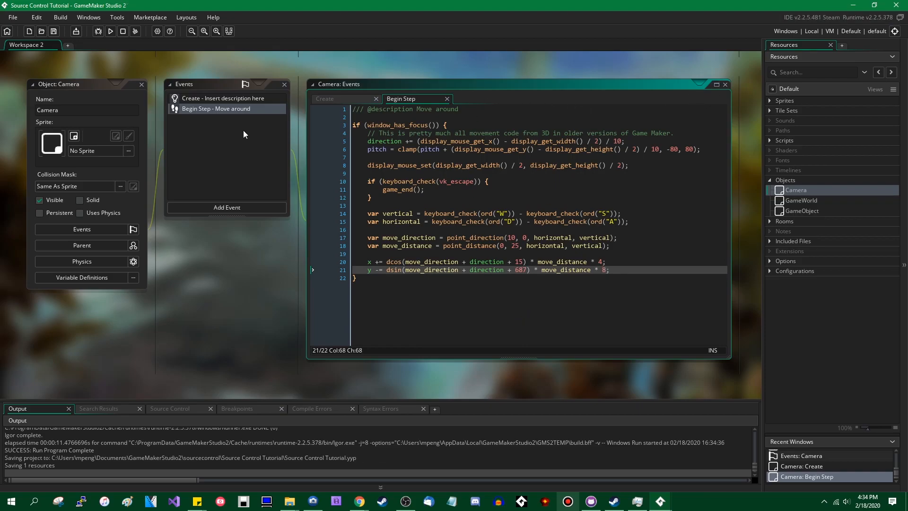
Step: Close the Camera and GameObject editors and reopen the Camera object's Begin Step code
click(140, 84)
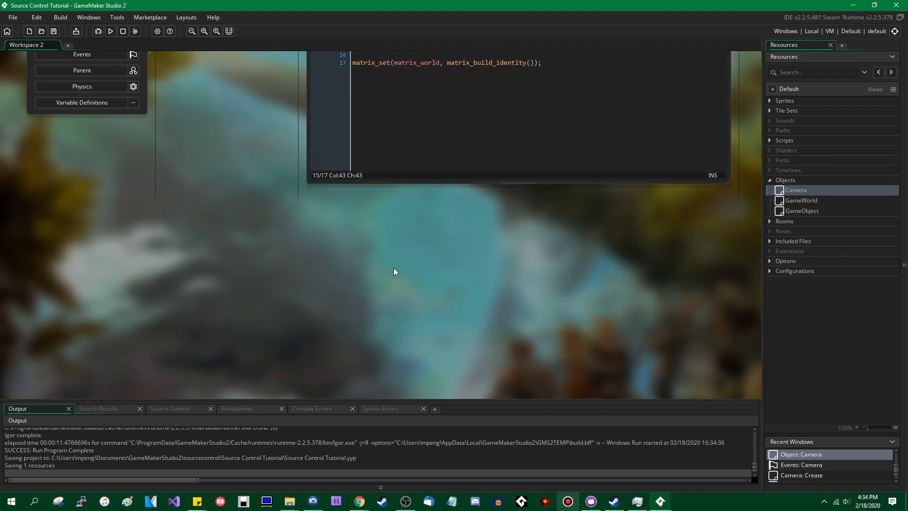
click(142, 81)
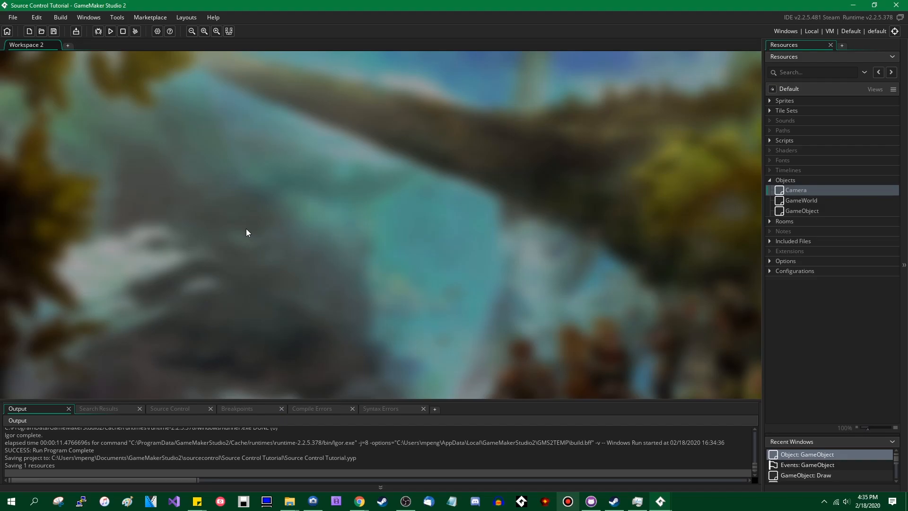
double_click(788, 191)
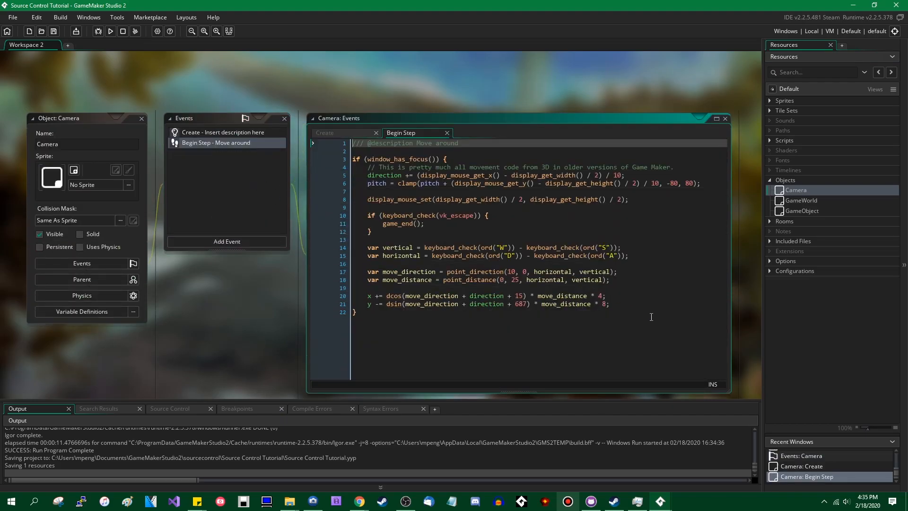
click(587, 320)
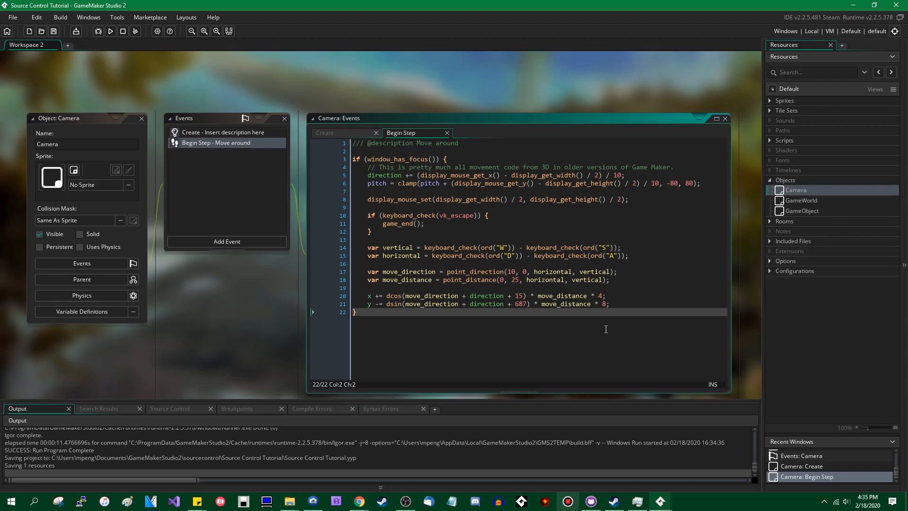
Step: Switch to GitHub Desktop and view the uncommitted changes in the Camera object's Step_1.gml
click(590, 502)
click(198, 58)
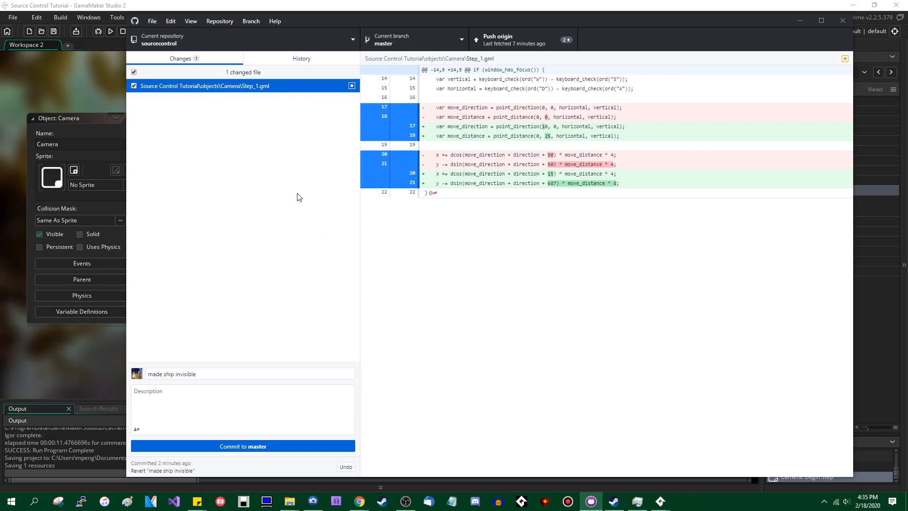
Step: Add Camera's Step_1.gml to .gitignore and discard the resulting .gitignore change
right_click(294, 88)
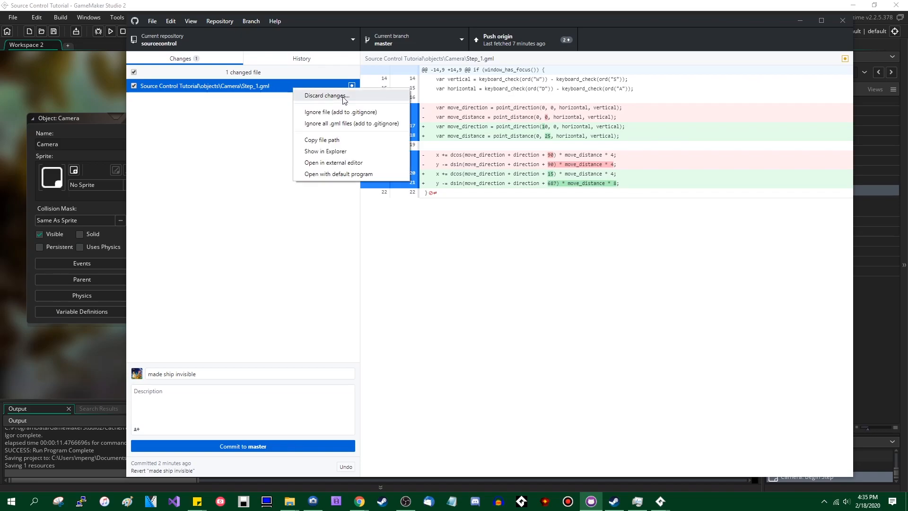
click(374, 111)
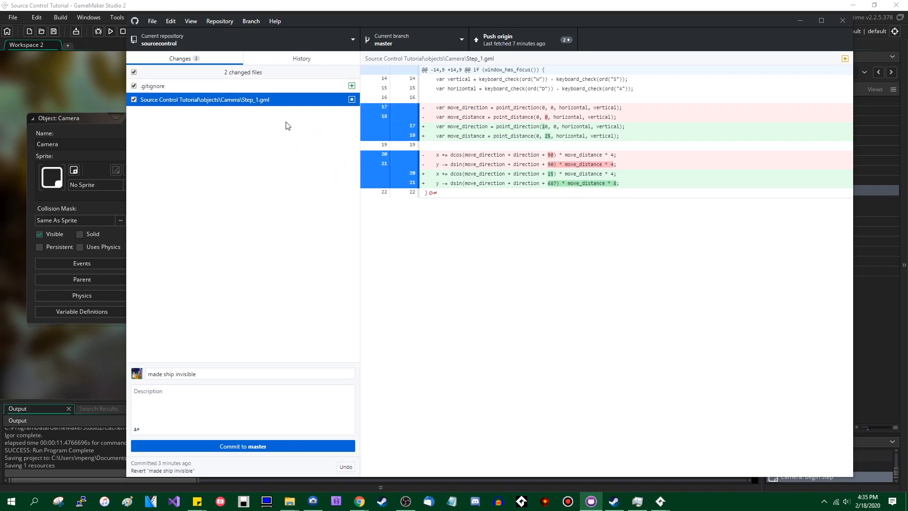
click(310, 87)
right_click(314, 86)
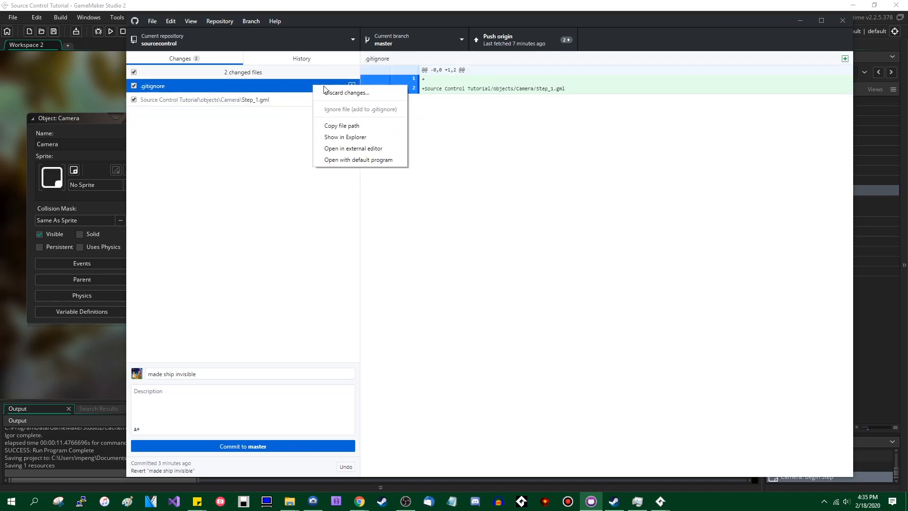
click(372, 94)
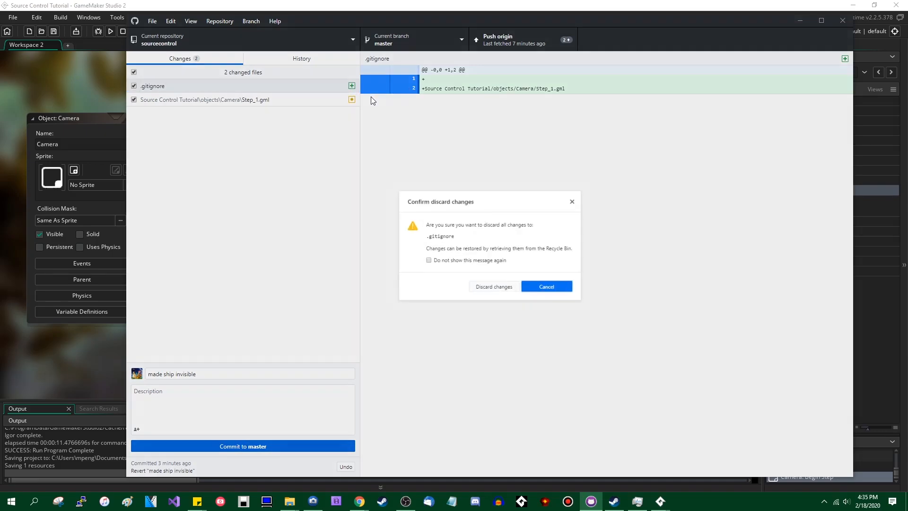
click(494, 292)
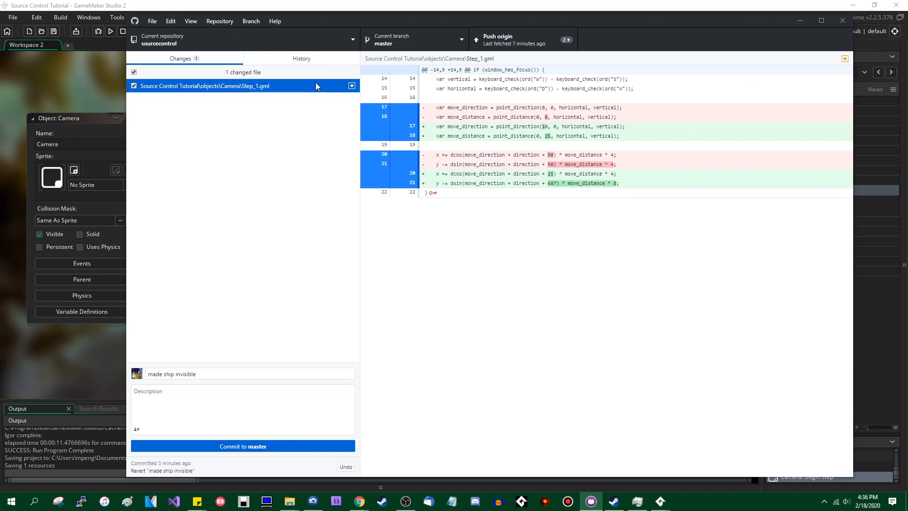
Step: Discard all uncommitted changes to the Camera object's Step_1.gml
right_click(291, 85)
click(331, 92)
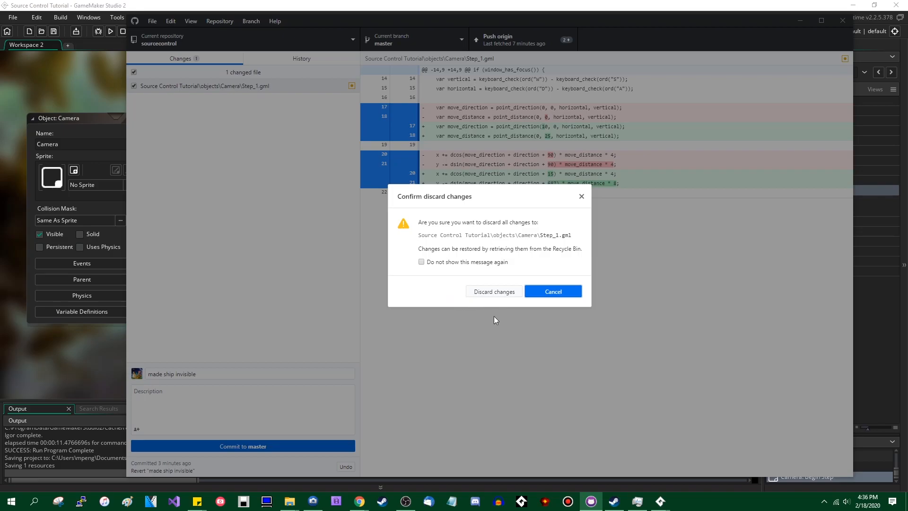
click(494, 291)
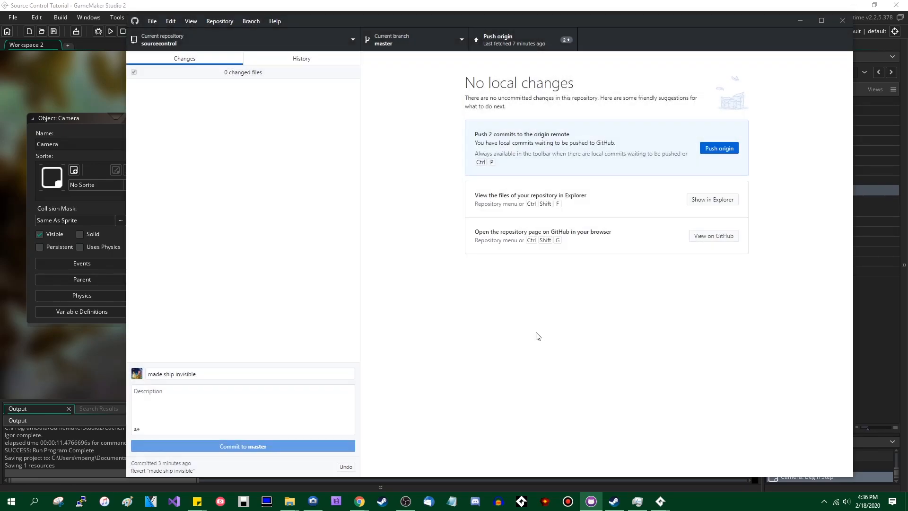
Step: Switch to GameMaker Studio 2, reload the modified project resources, and save the project
click(343, 3)
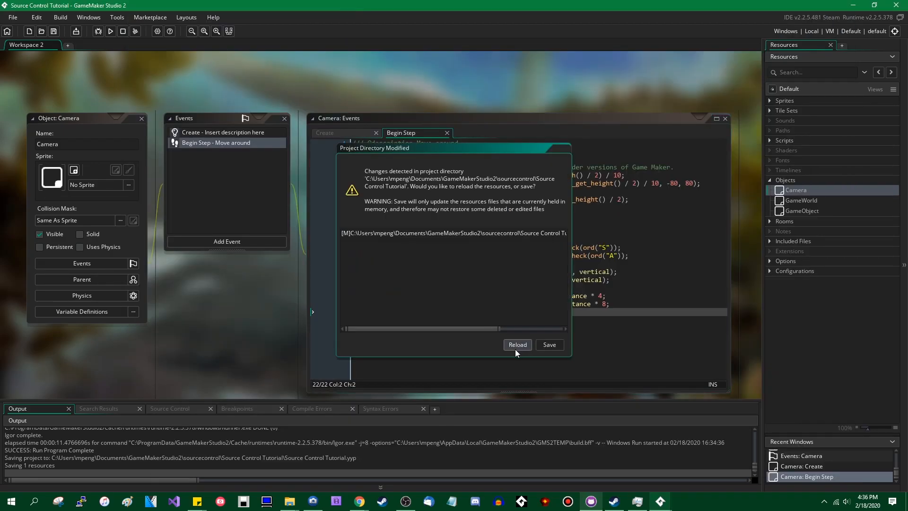
click(516, 348)
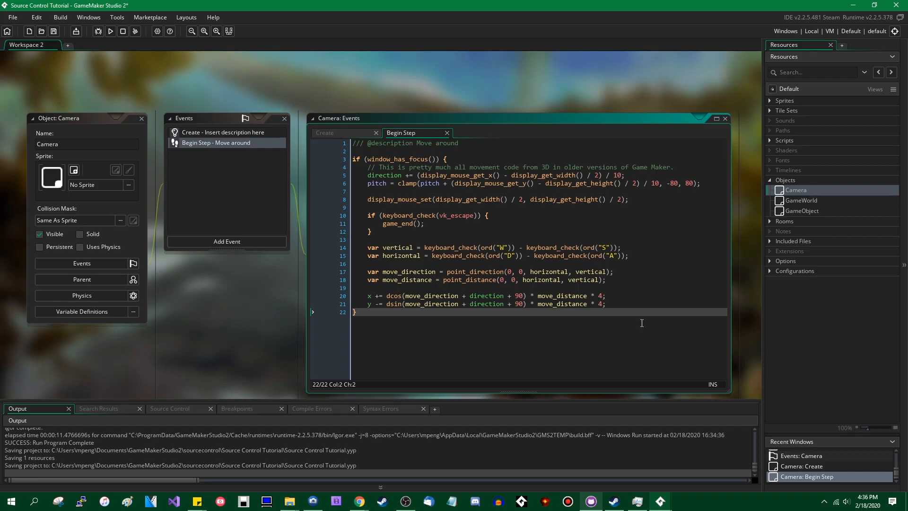
scroll(744, 269, down, 1)
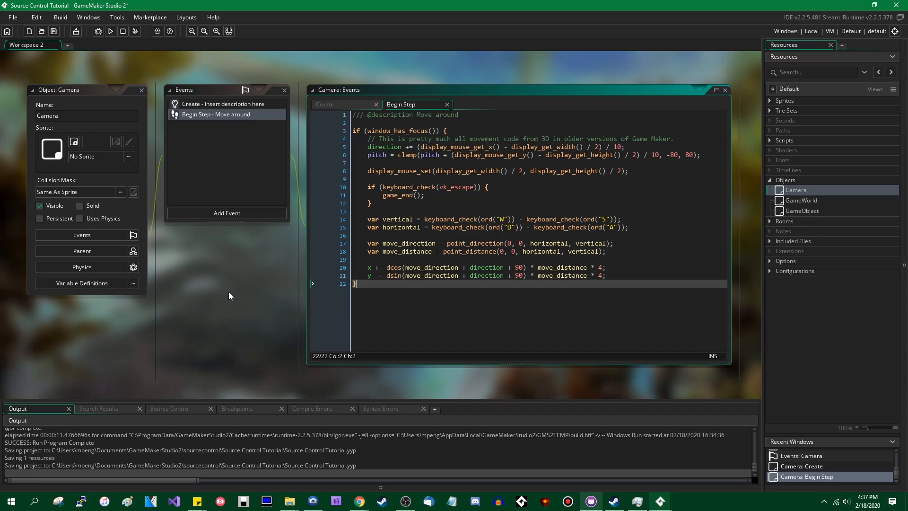
key(ctrl+s)
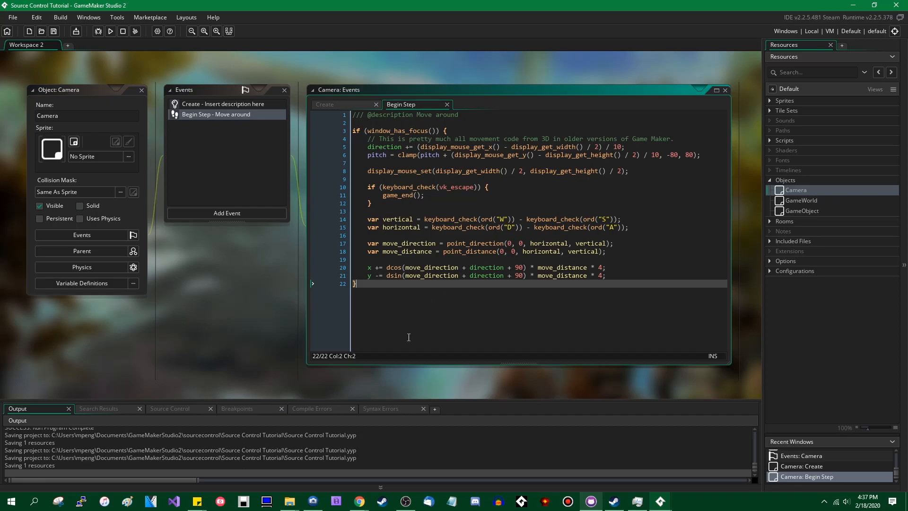
Step: Switch to GitHub Desktop, push the local commits to origin, and view the sourcecontrol repository's GitHub page in Chrome
click(614, 501)
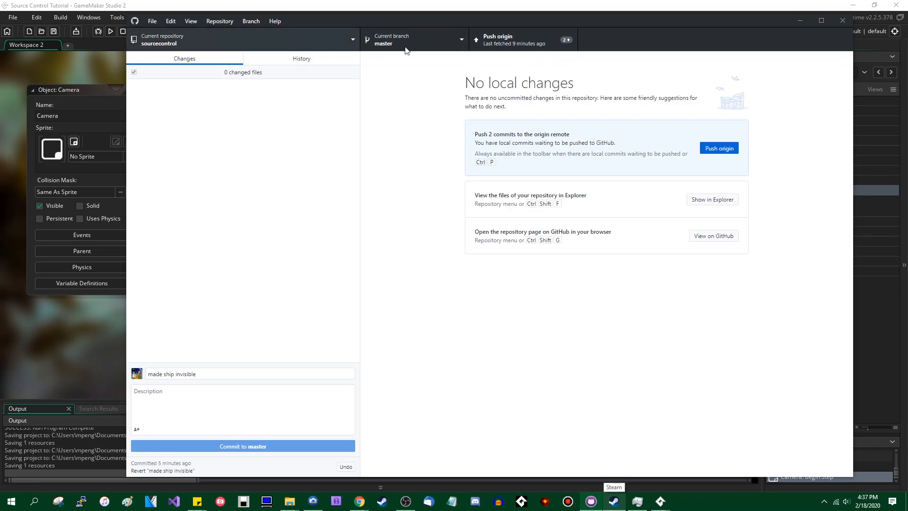
click(522, 31)
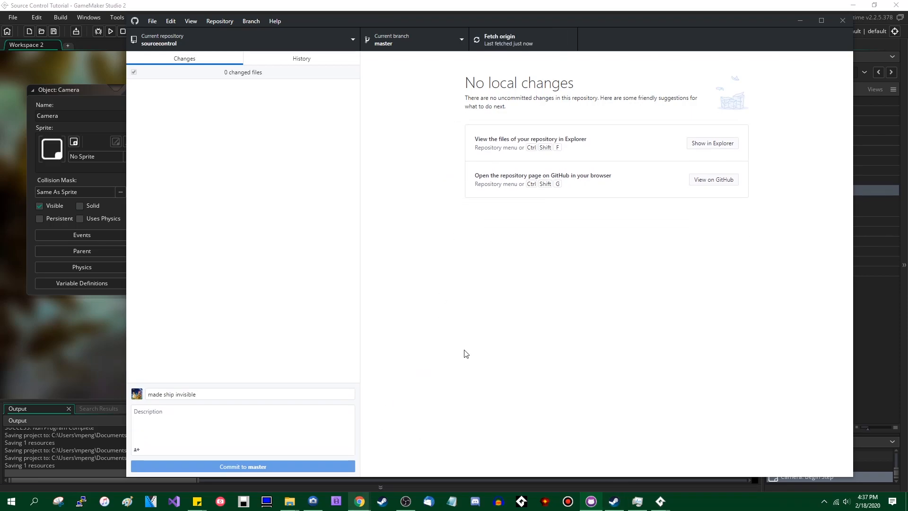
mouse_move(359, 501)
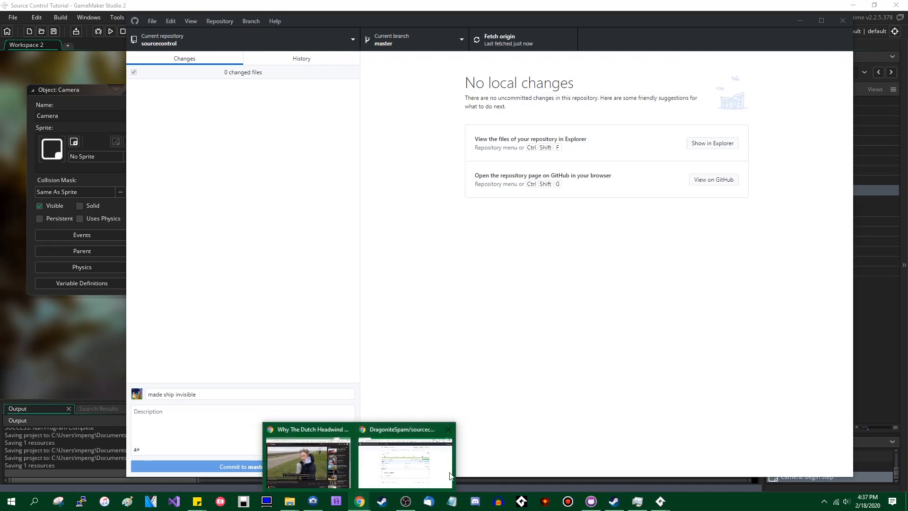
mouse_move(421, 477)
click(431, 477)
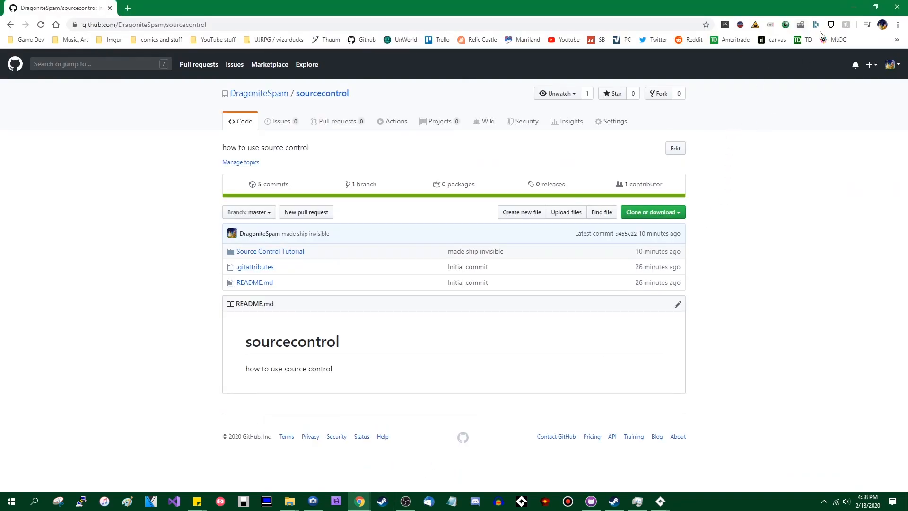
Step: Minimize the browser and GitHub Desktop windows and close the Source Control Tutorial project in GameMaker Studio 2
click(853, 7)
click(853, 6)
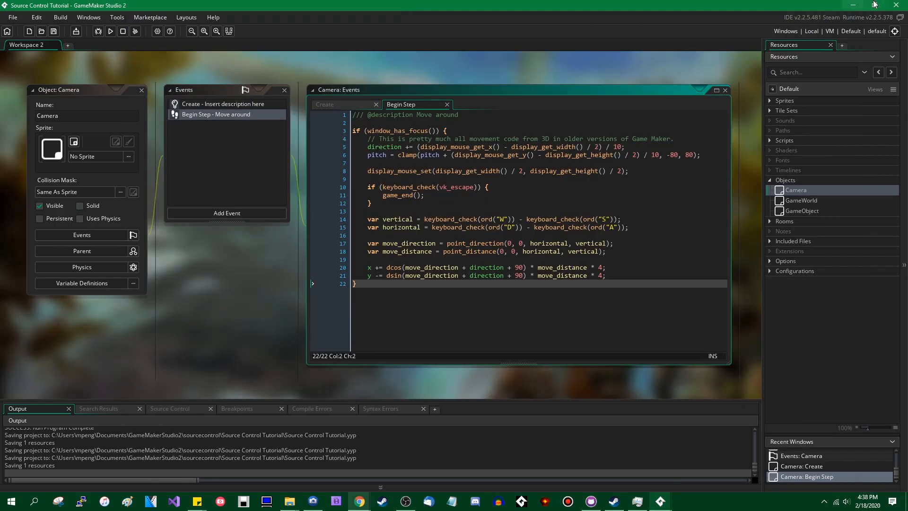
click(896, 6)
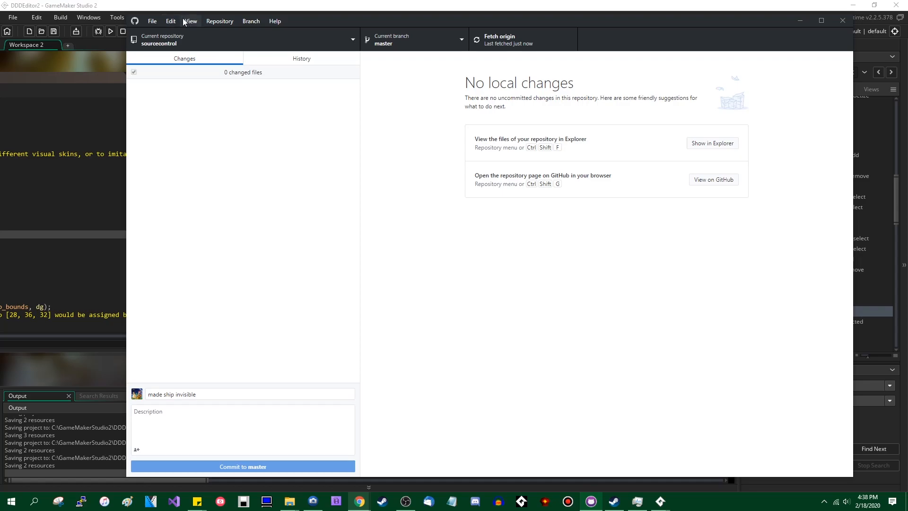
Step: Remove the sourcecontrol repository, also moving it to the Recycle Bin, and switch to its GitHub page in Chrome
click(151, 21)
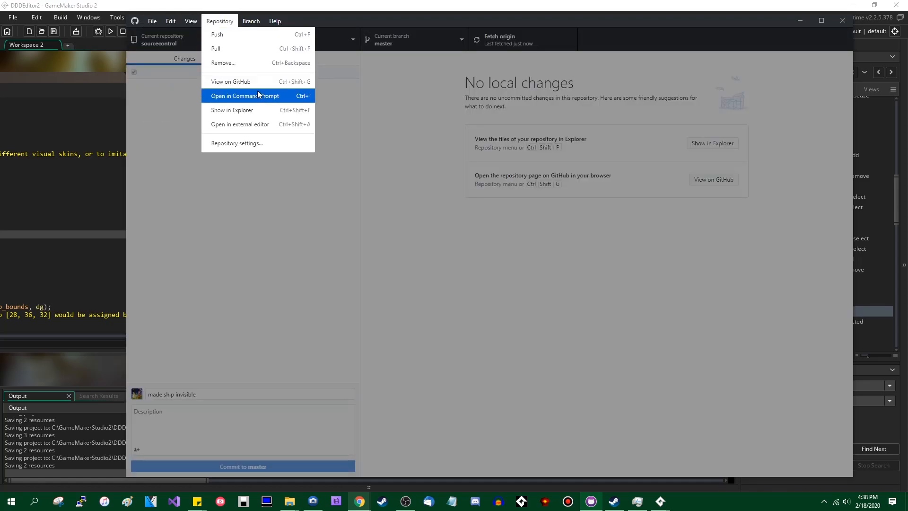
click(258, 63)
click(474, 260)
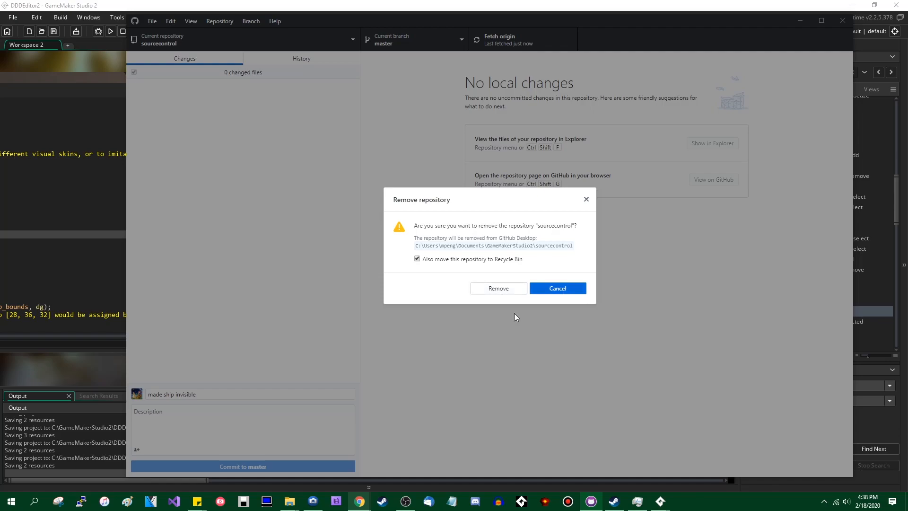
click(498, 290)
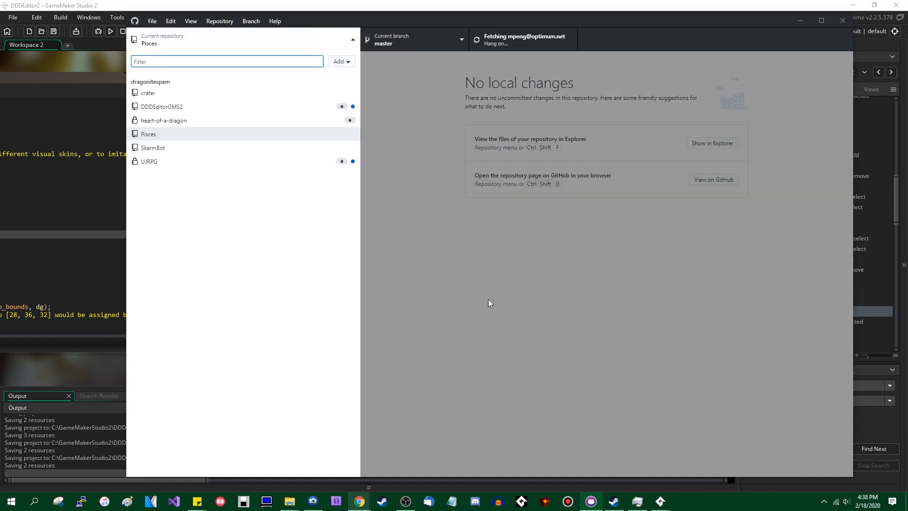
click(557, 314)
mouse_move(360, 501)
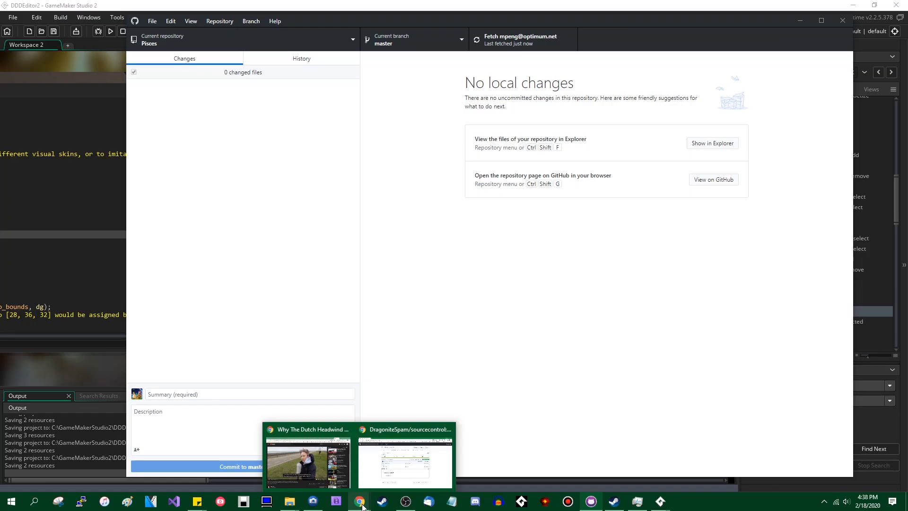
click(422, 475)
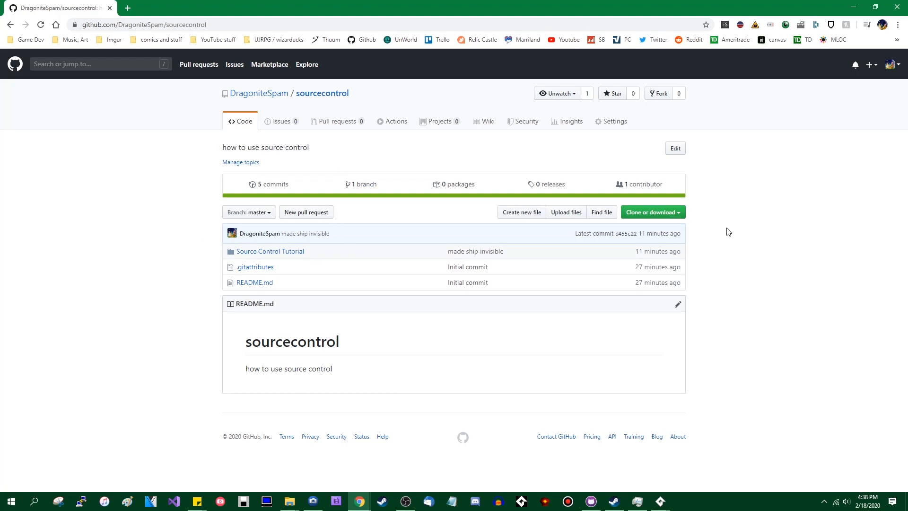
click(678, 214)
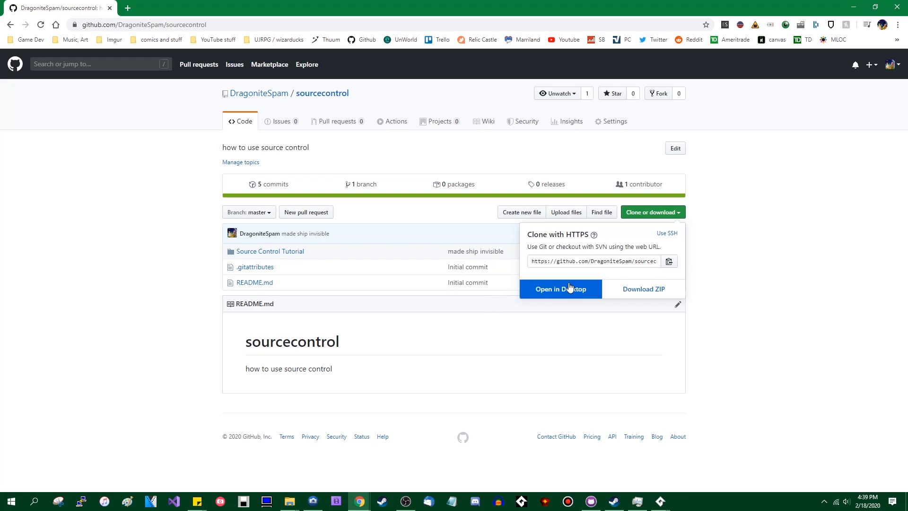
click(619, 262)
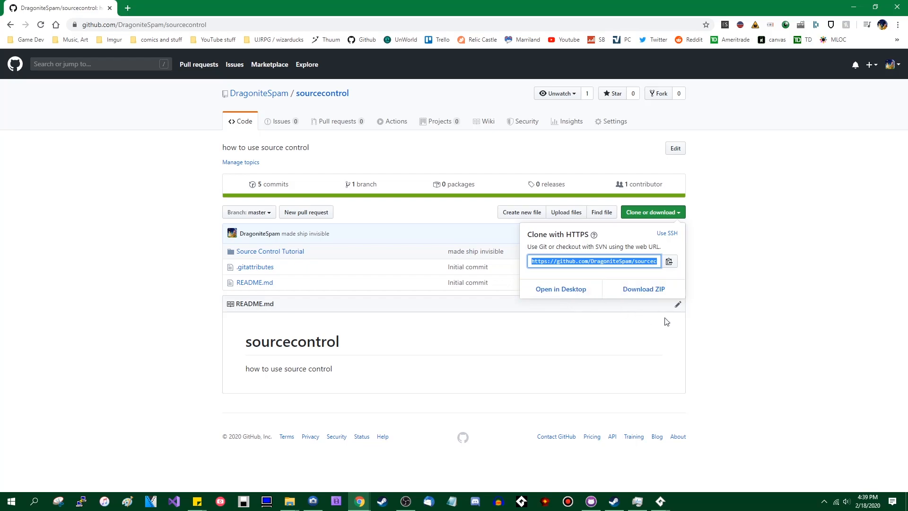
click(574, 291)
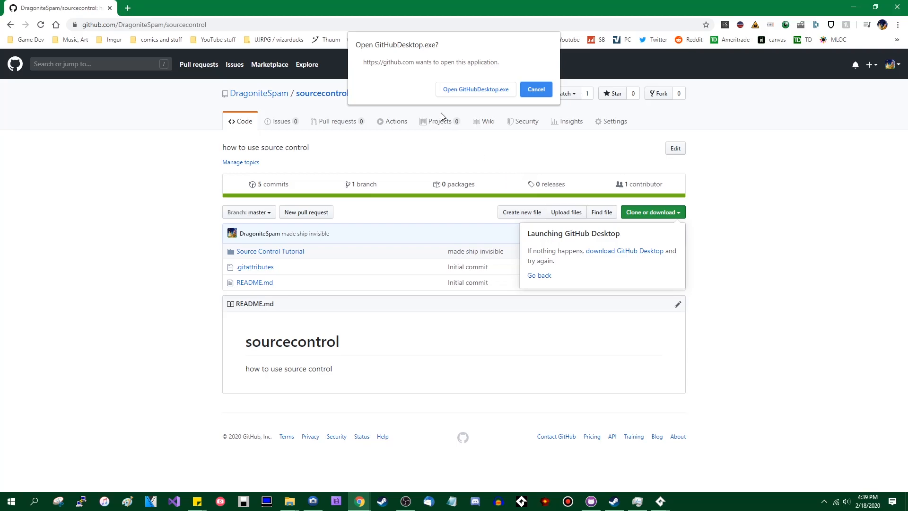
click(490, 94)
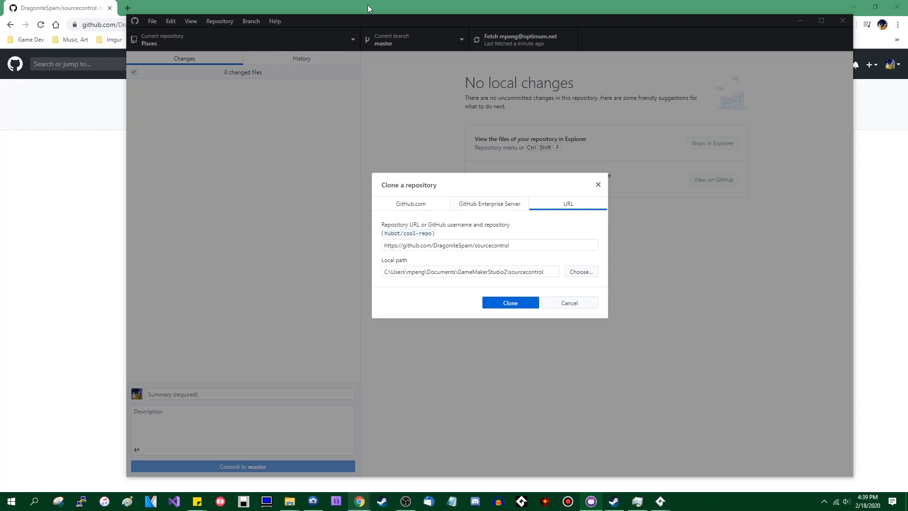
drag(410, 25, 390, 21)
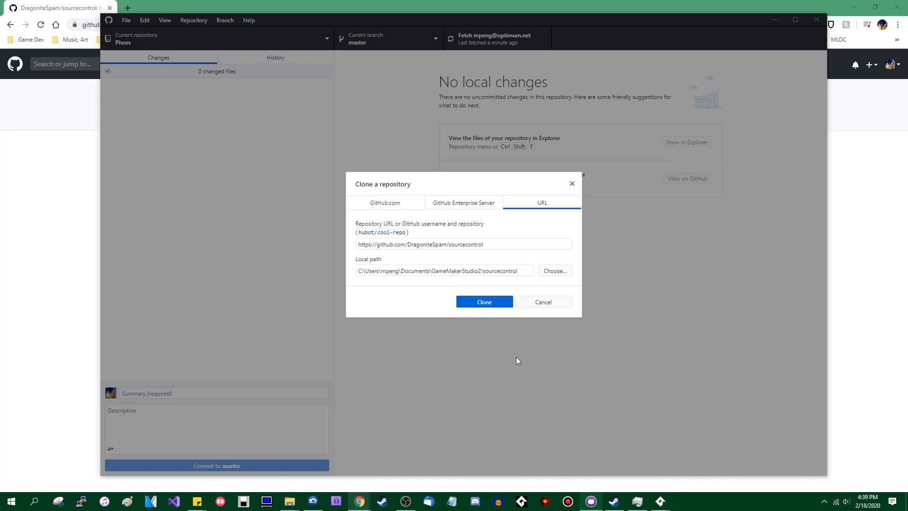
click(143, 39)
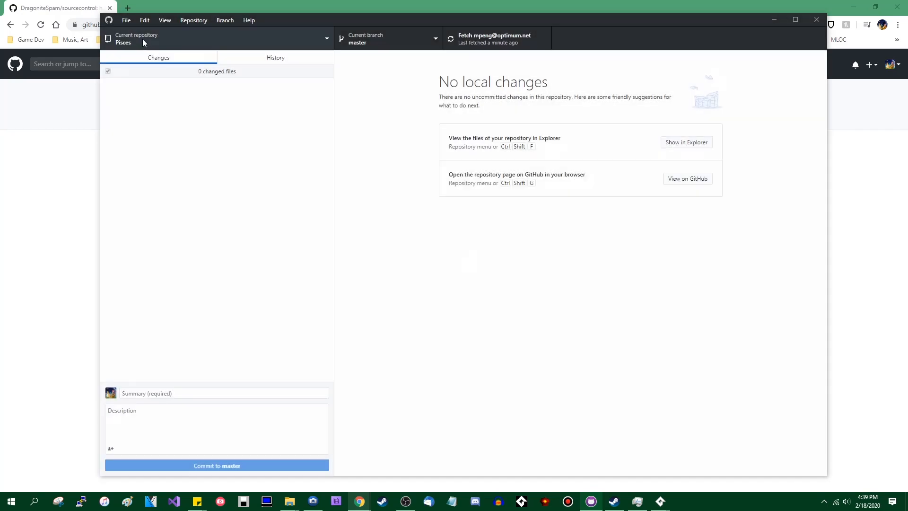
click(126, 21)
click(147, 65)
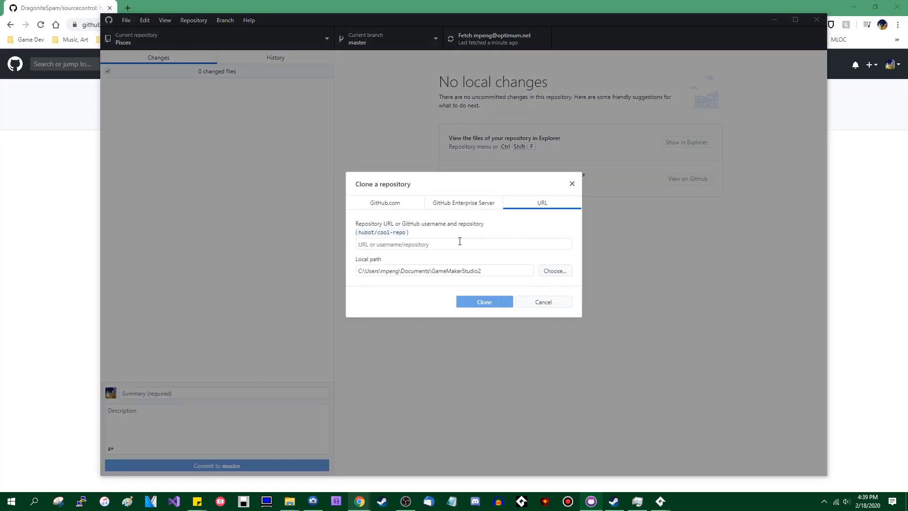
click(571, 184)
click(893, 210)
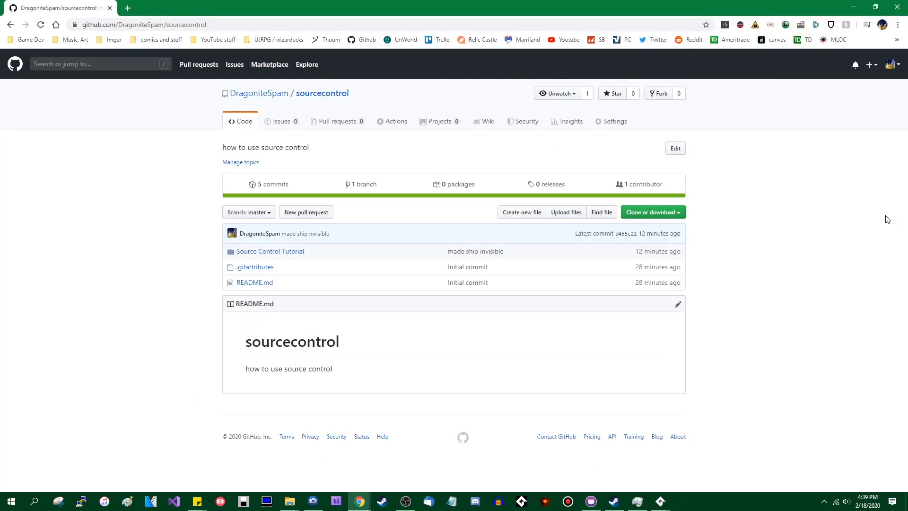
Step: Open the sourcecontrol repository from its GitHub page in GitHub Desktop and clone it to the local path Documents\GameMakerStudio2\sourcecontrol
click(642, 214)
click(579, 290)
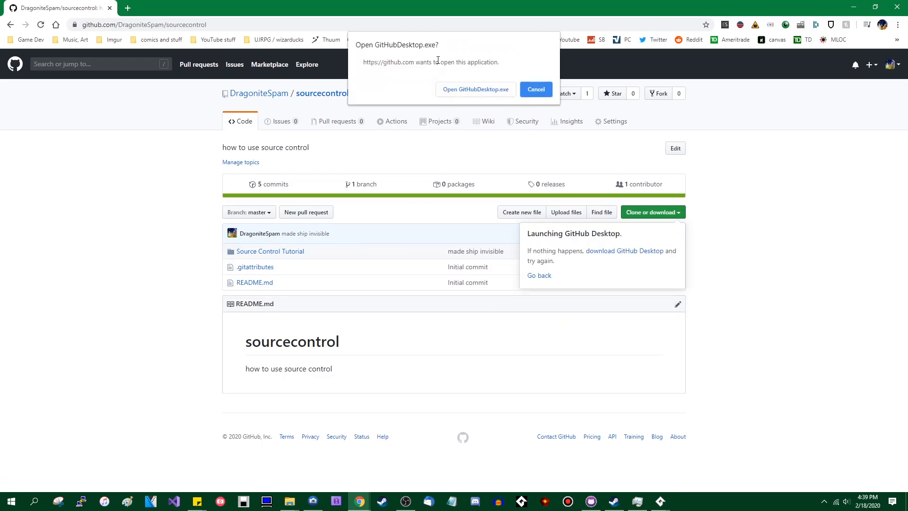
click(480, 91)
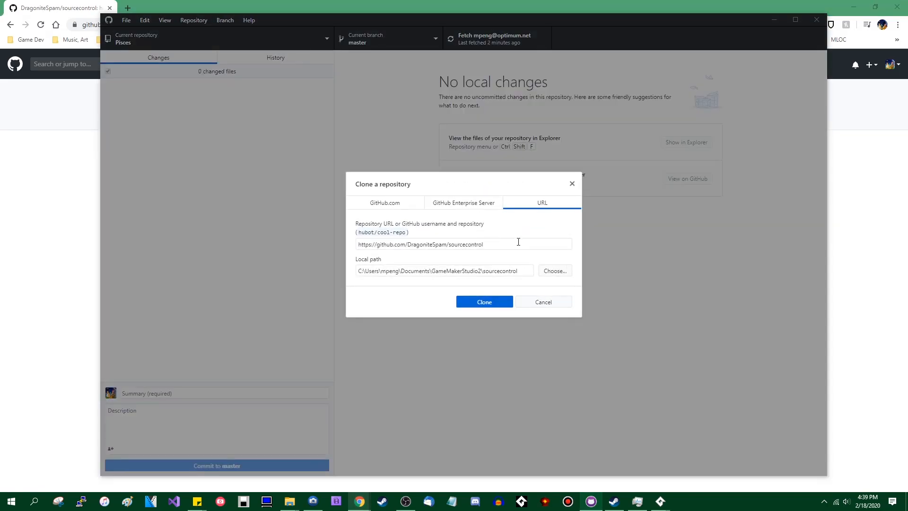
click(533, 241)
drag(526, 271, 487, 269)
click(514, 272)
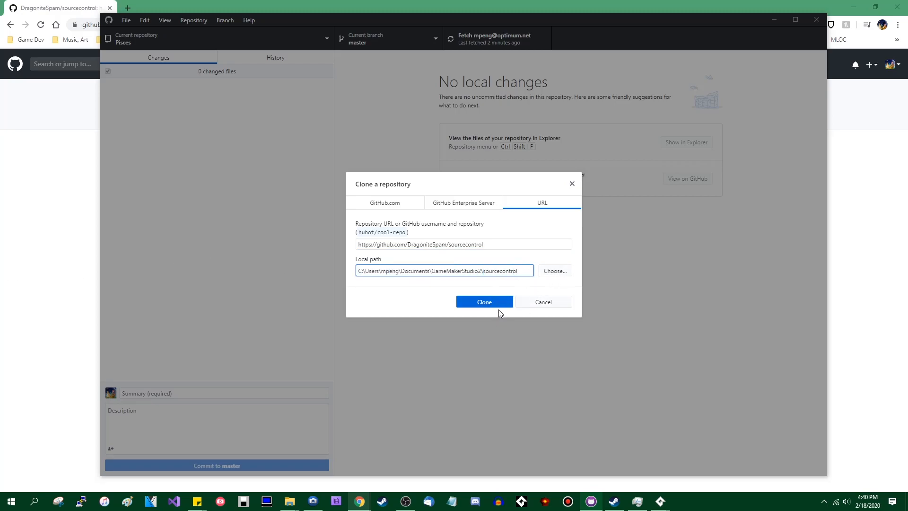
click(487, 302)
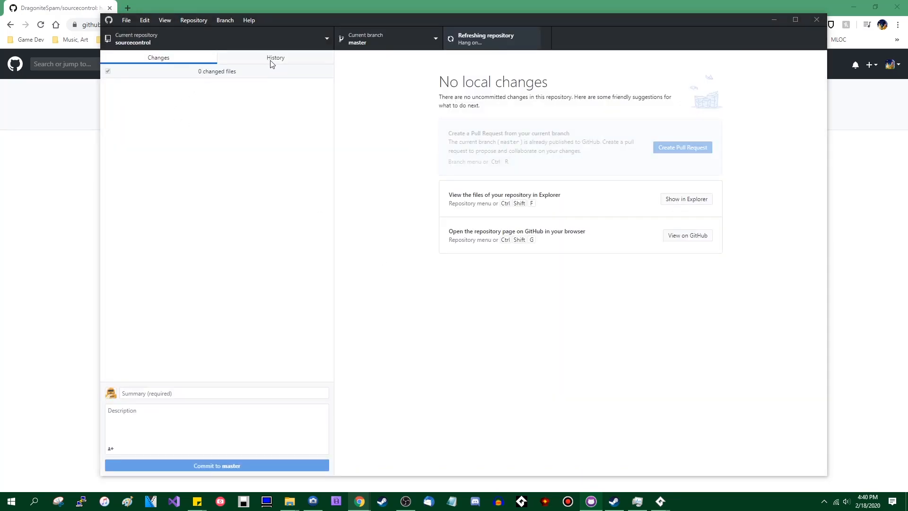
Step: Look through the cloned repository's commit history from the latest revert to the initial commit, and return to the uncommitted changes view
click(279, 61)
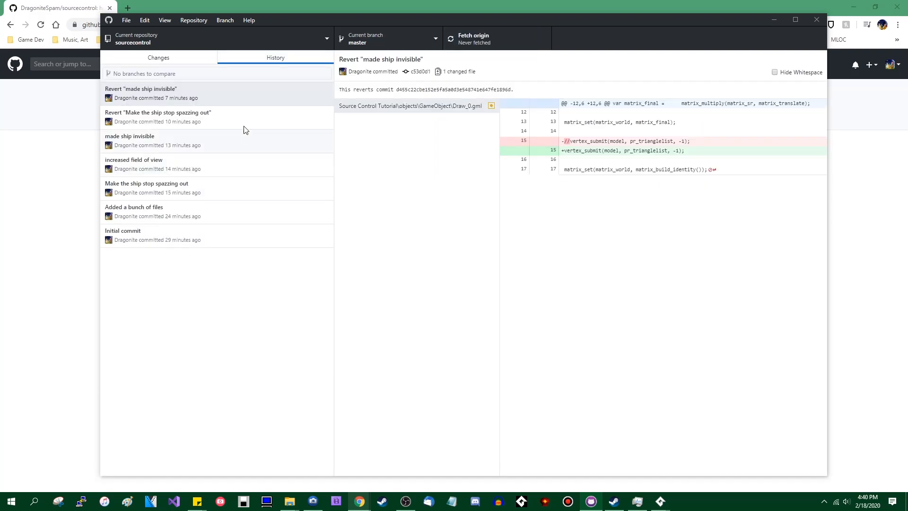
click(242, 93)
key(Down)
key(Down)
key(Down)
key(Down)
key(Down)
key(Down)
click(242, 96)
key(ctrl+1)
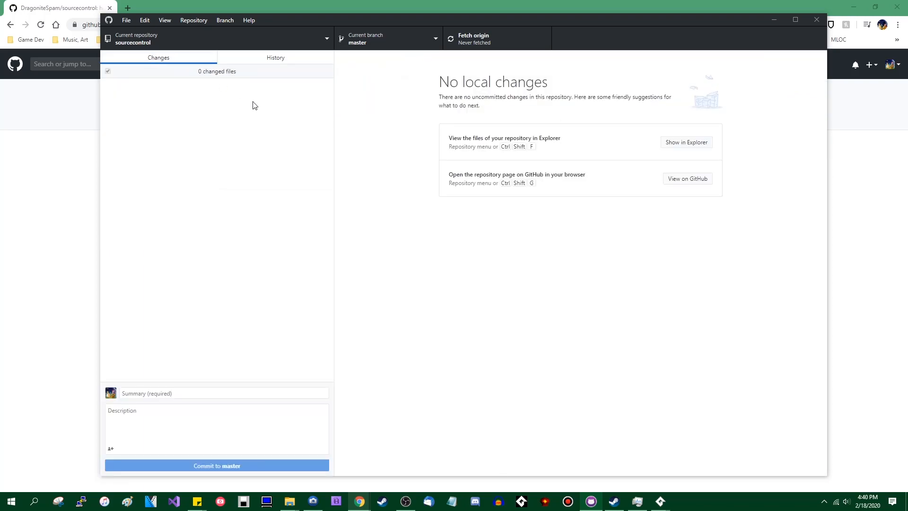
Step: Switch to File Explorer, inspect the contents of the cloned sourcecontrol folder in GameMakerStudio2, and close the window
mouse_move(290, 501)
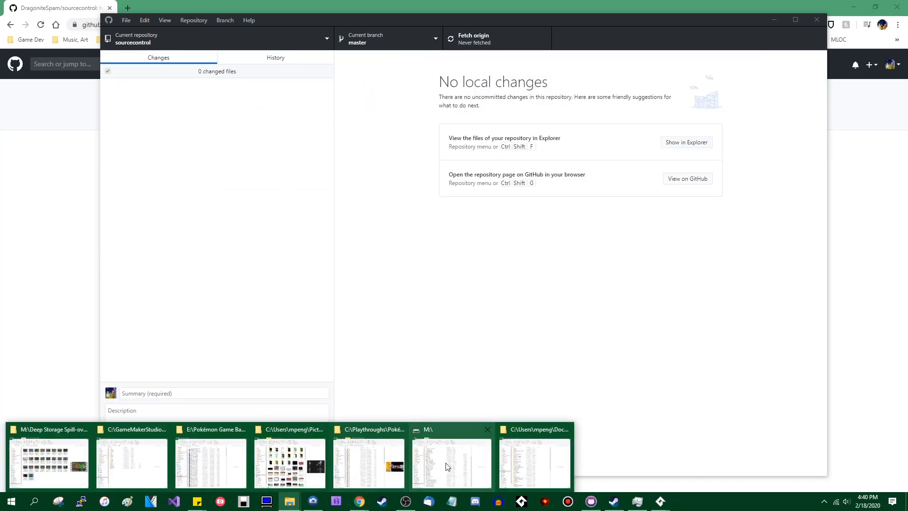
click(534, 463)
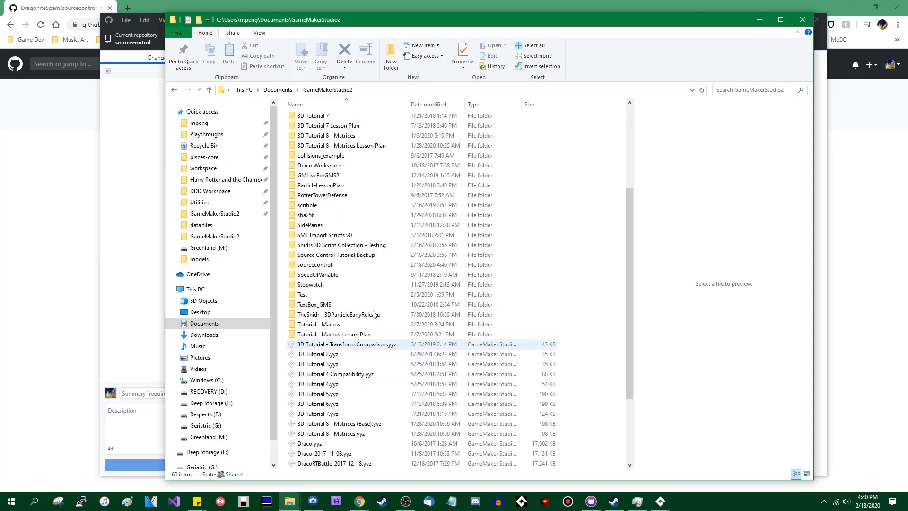
double_click(351, 267)
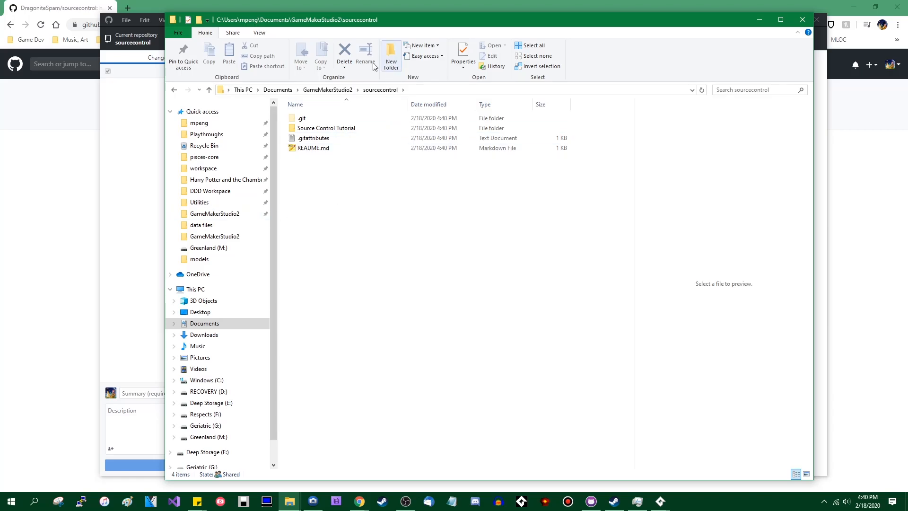
click(327, 89)
click(802, 20)
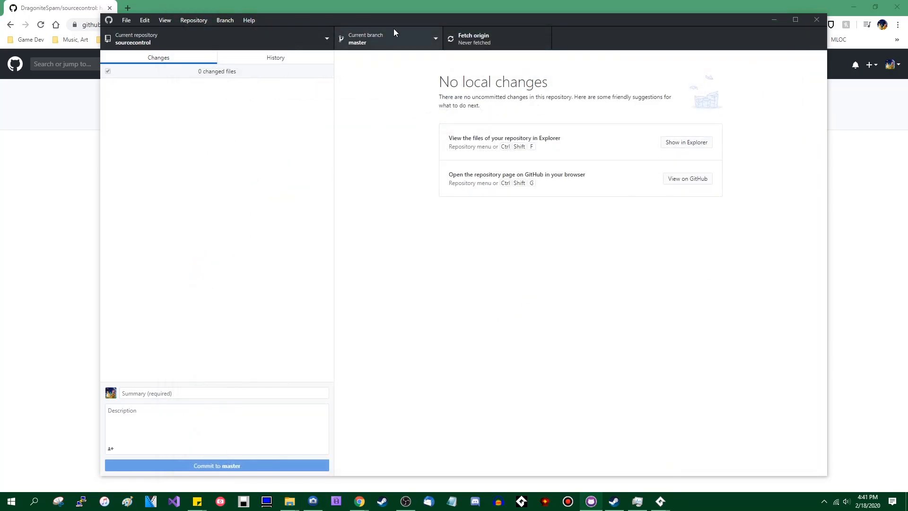
Step: Review the view and branch commands in GitHub Desktop and the repository's list of branches
drag(286, 20, 306, 14)
click(191, 15)
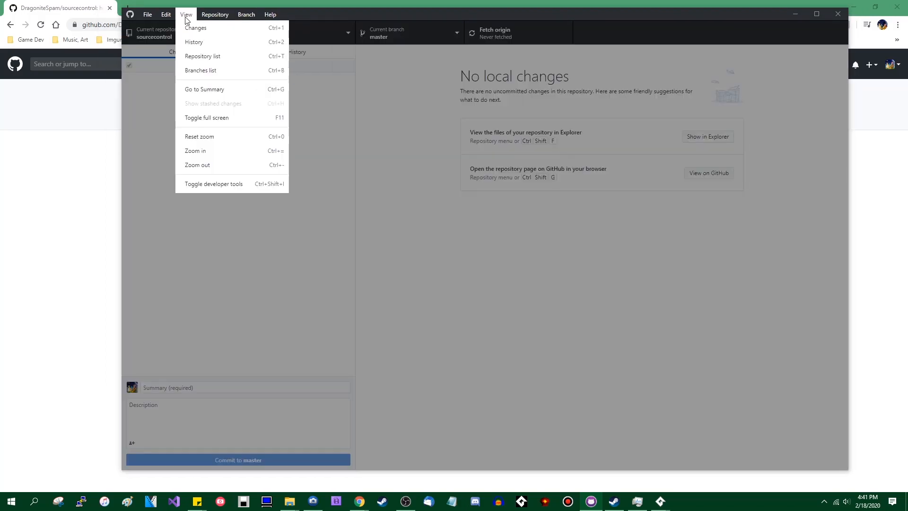
mouse_move(246, 17)
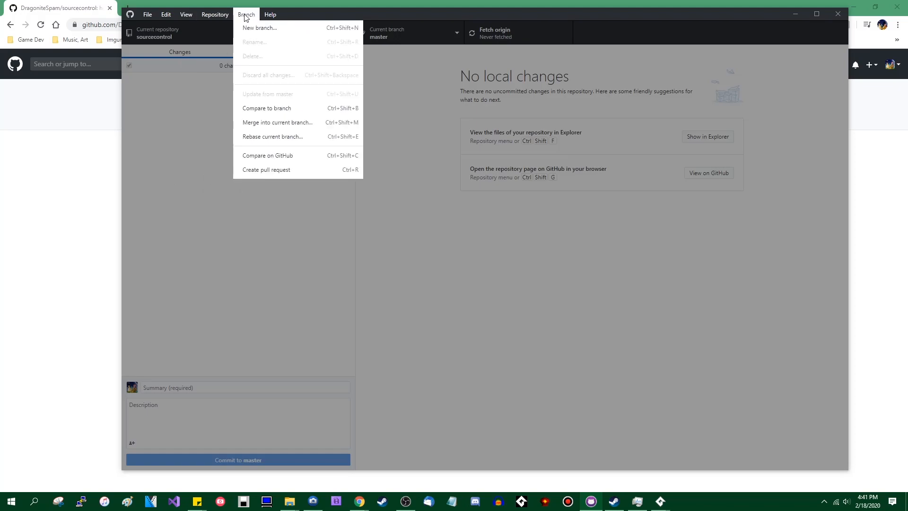
click(476, 186)
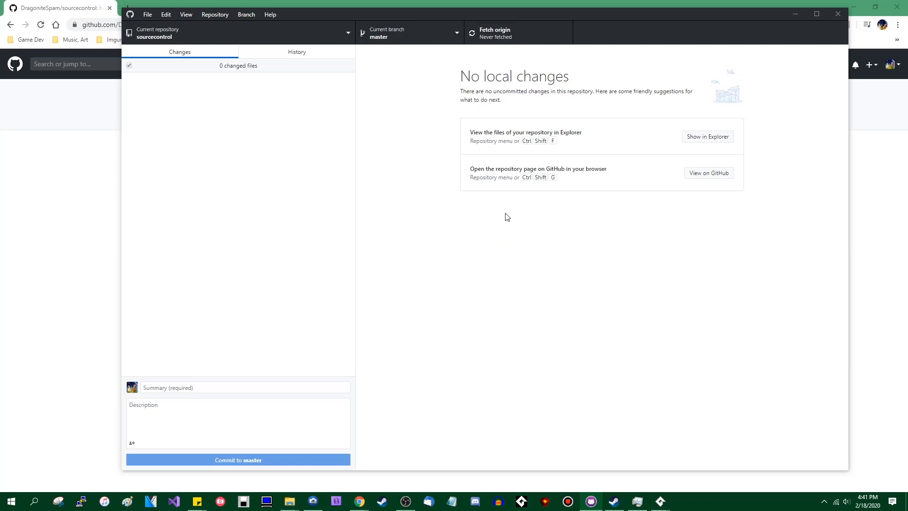
click(456, 34)
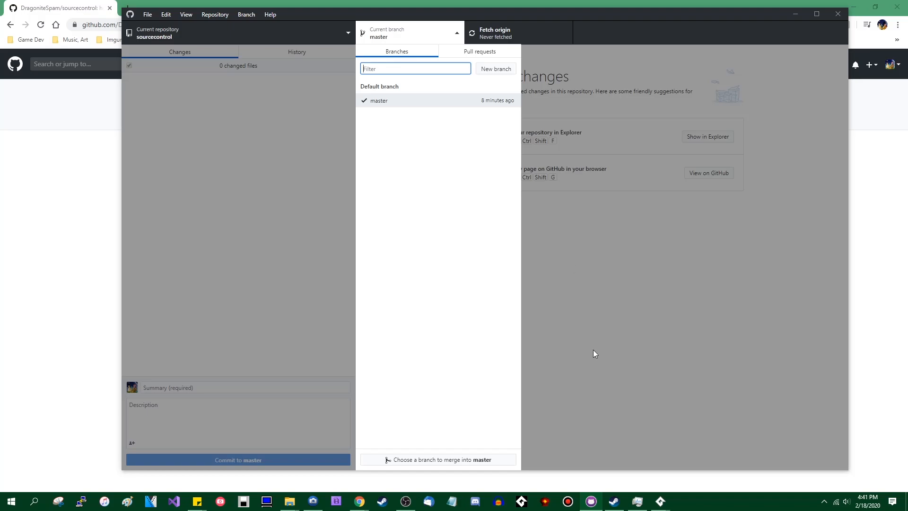
click(695, 362)
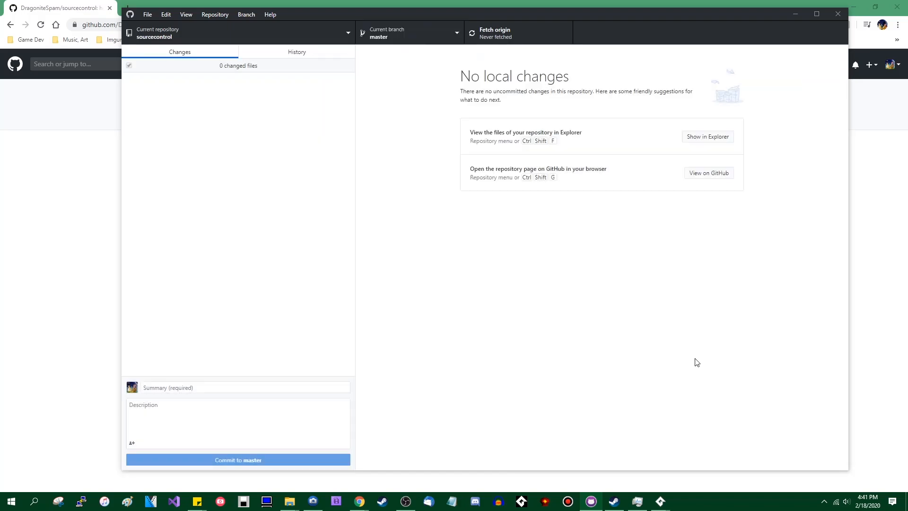
Step: Browse the GitHub.com repositories available for cloning, select DDDEditor to view its local path, and cancel the clone
click(148, 15)
click(158, 61)
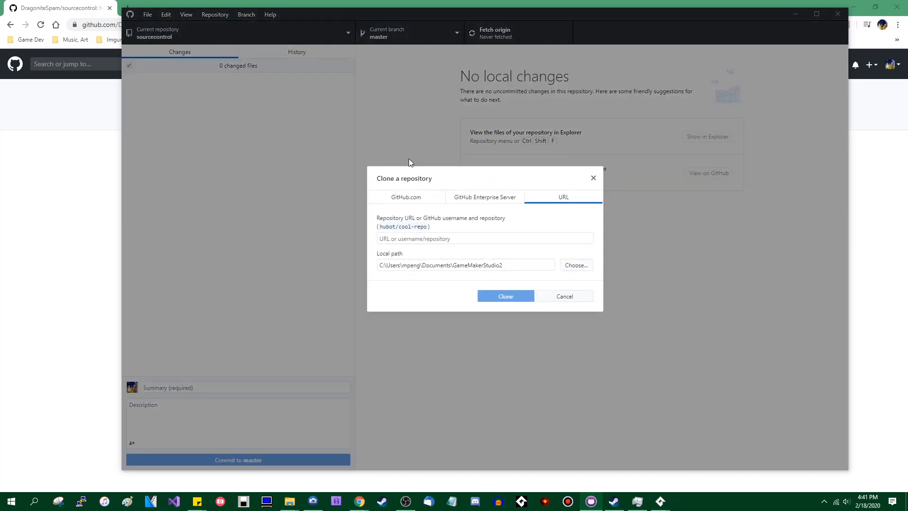
click(416, 197)
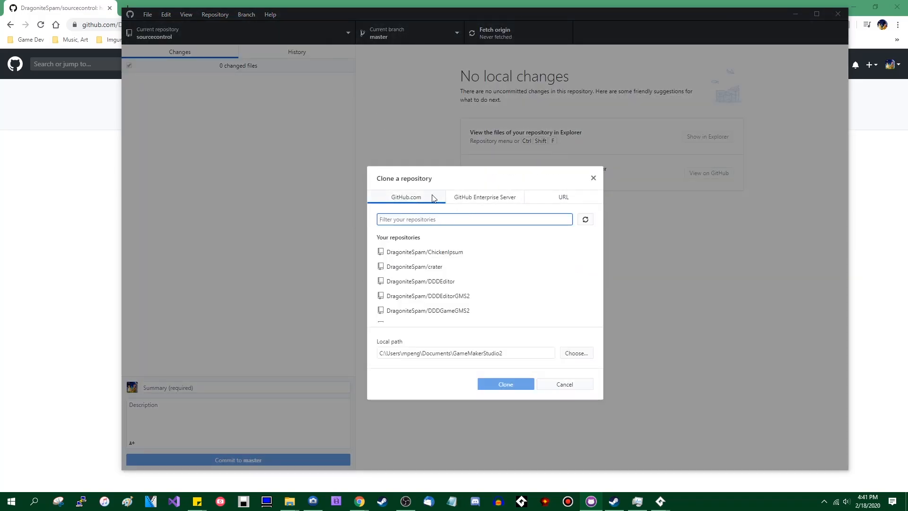
click(476, 174)
scroll(472, 294, down, 10)
scroll(472, 291, up, 10)
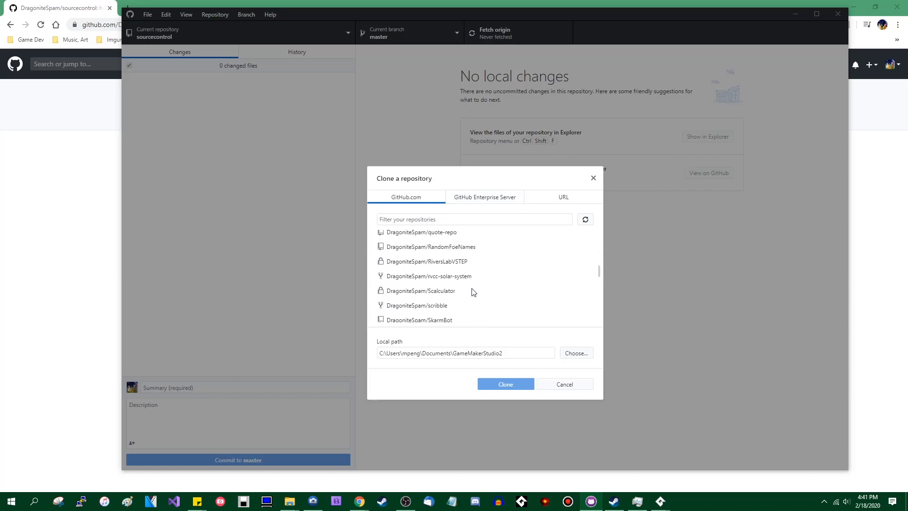
scroll(475, 289, down, 2)
scroll(474, 290, up, 2)
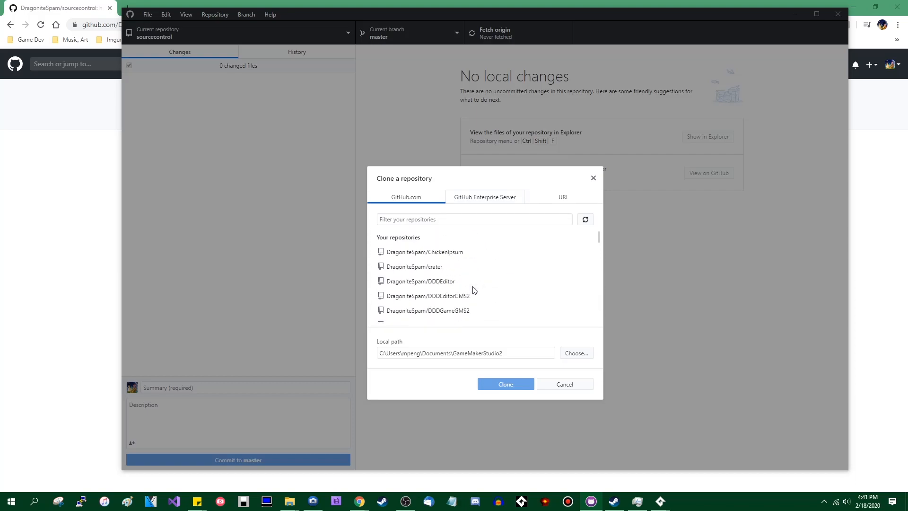
click(460, 281)
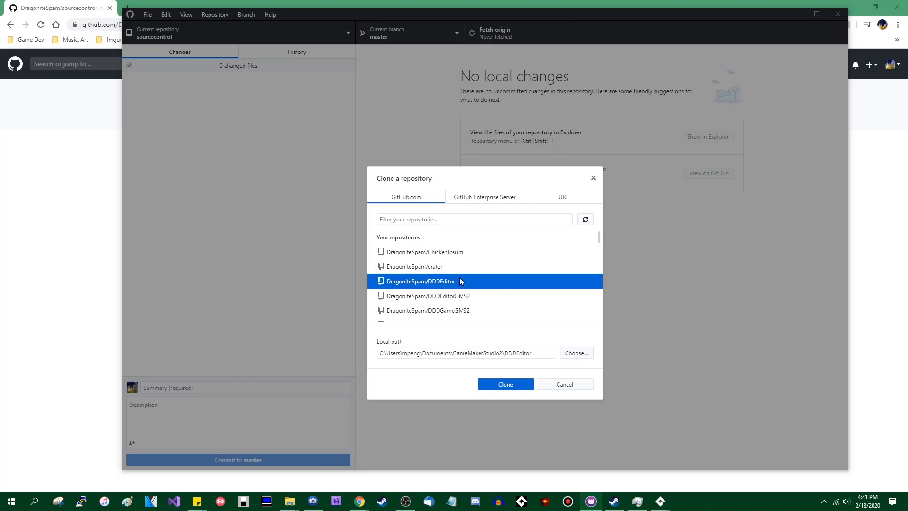
click(564, 384)
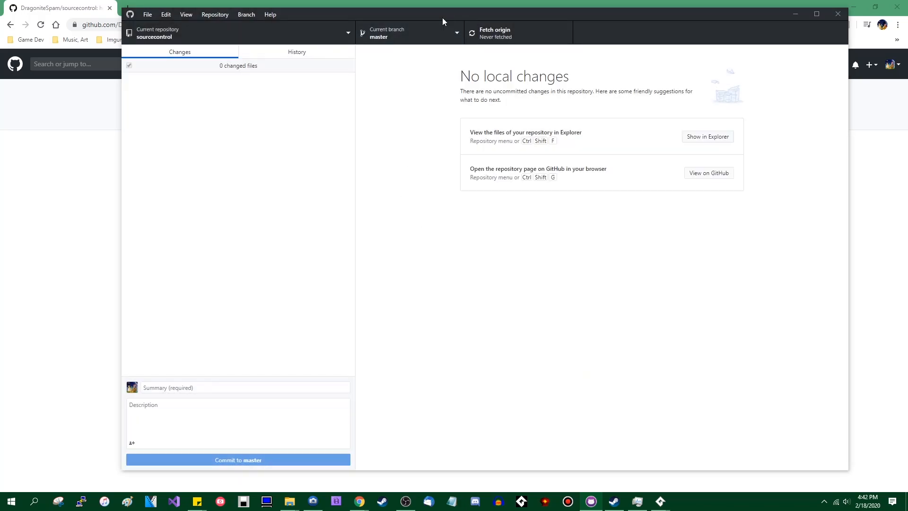
Step: Minimize the GitHub Desktop window and dismiss the clone popup on the sourcecontrol GitHub page in Chrome
drag(447, 14, 461, 15)
drag(468, 8, 466, 7)
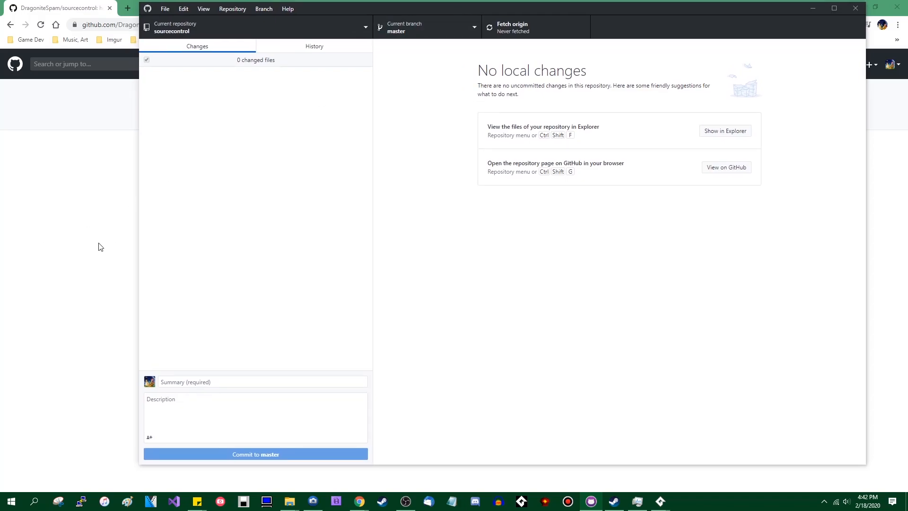
click(814, 8)
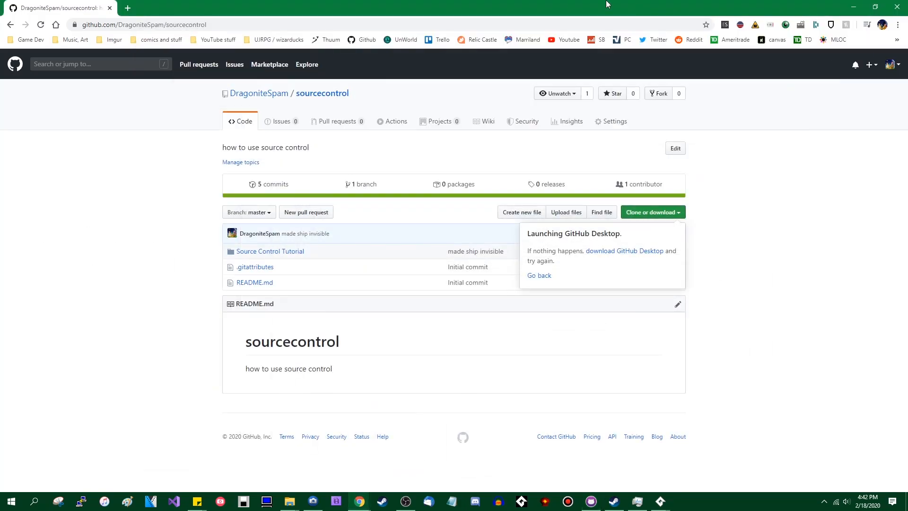
click(800, 296)
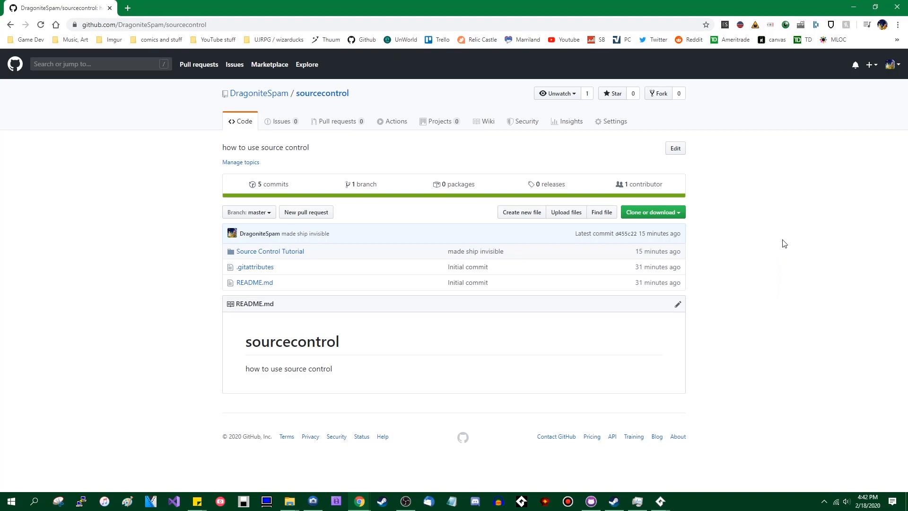
click(363, 23)
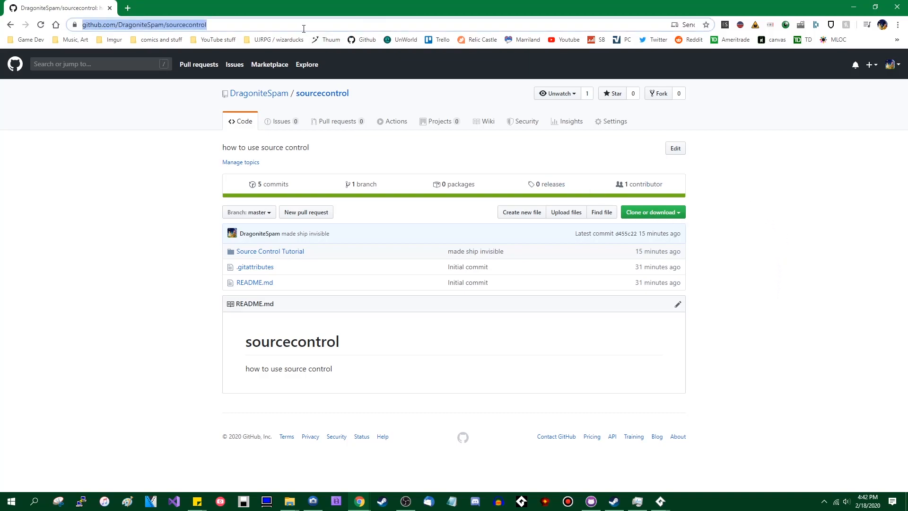
click(118, 320)
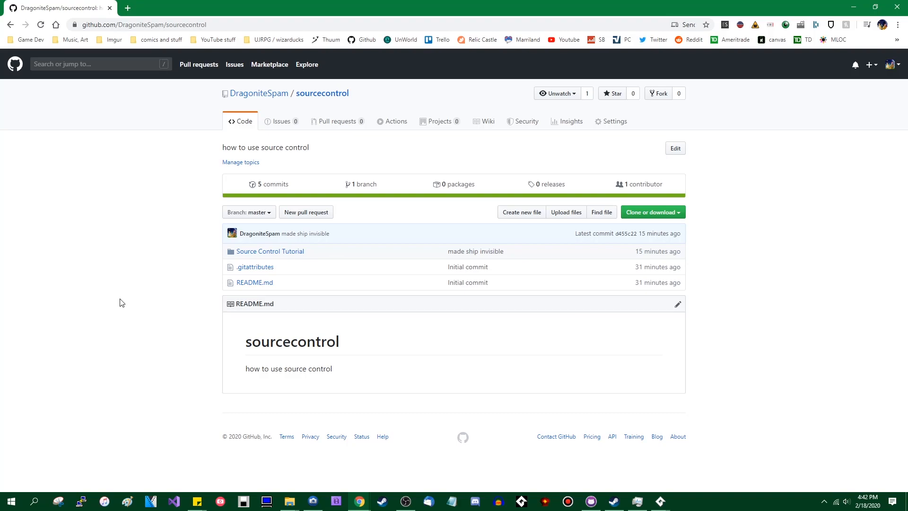